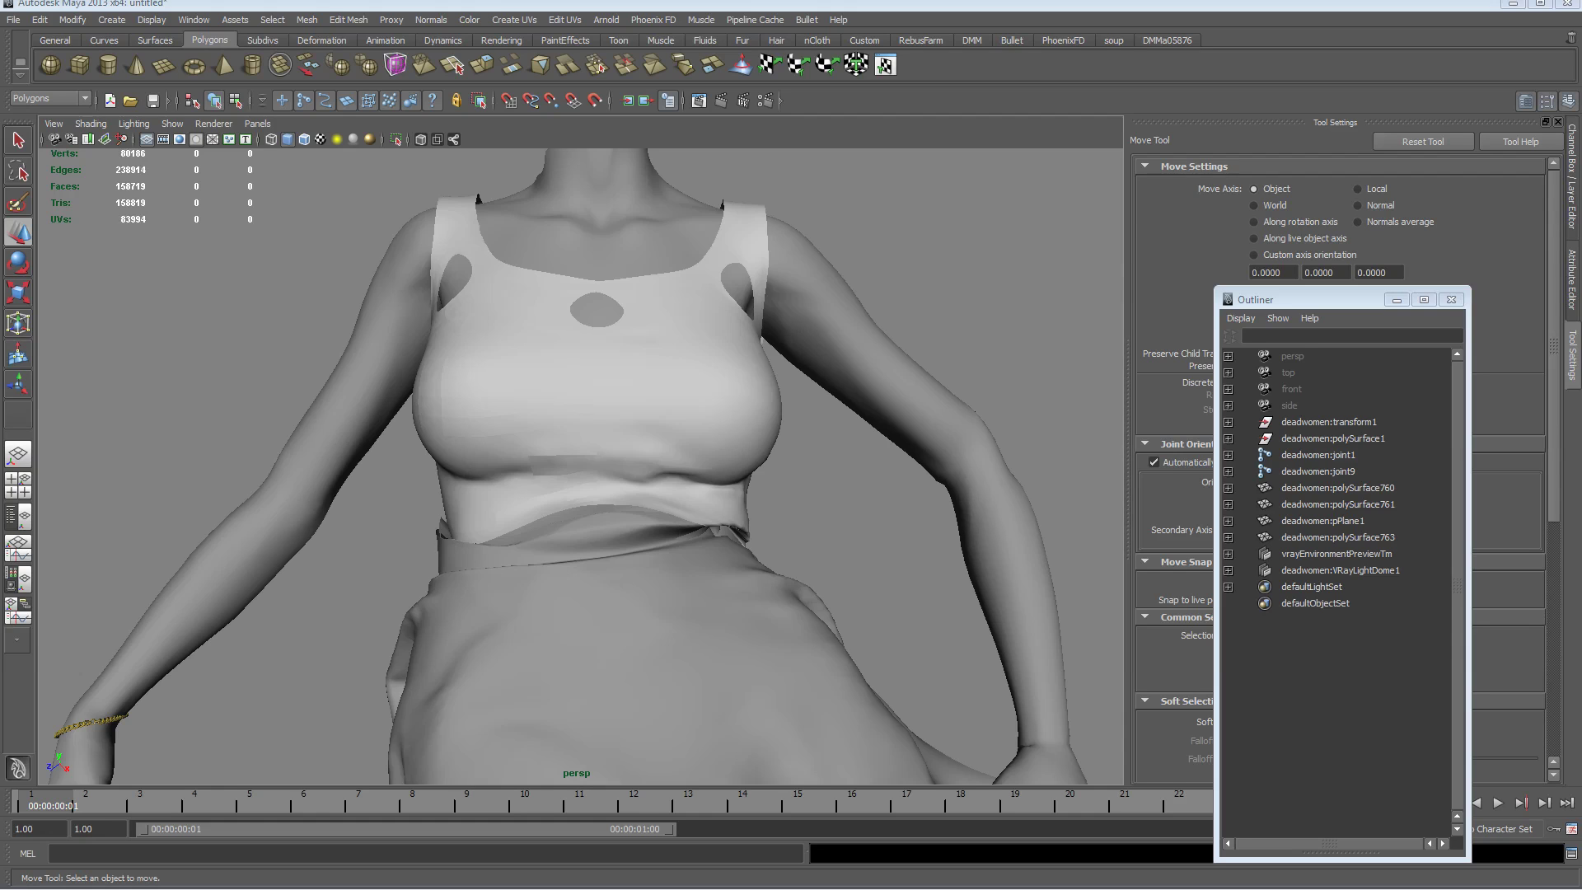
Examine the character's torso, arms and open neck from several angles
alt+drag(647, 353, 646, 551)
alt+middle_drag(646, 551, 536, 212)
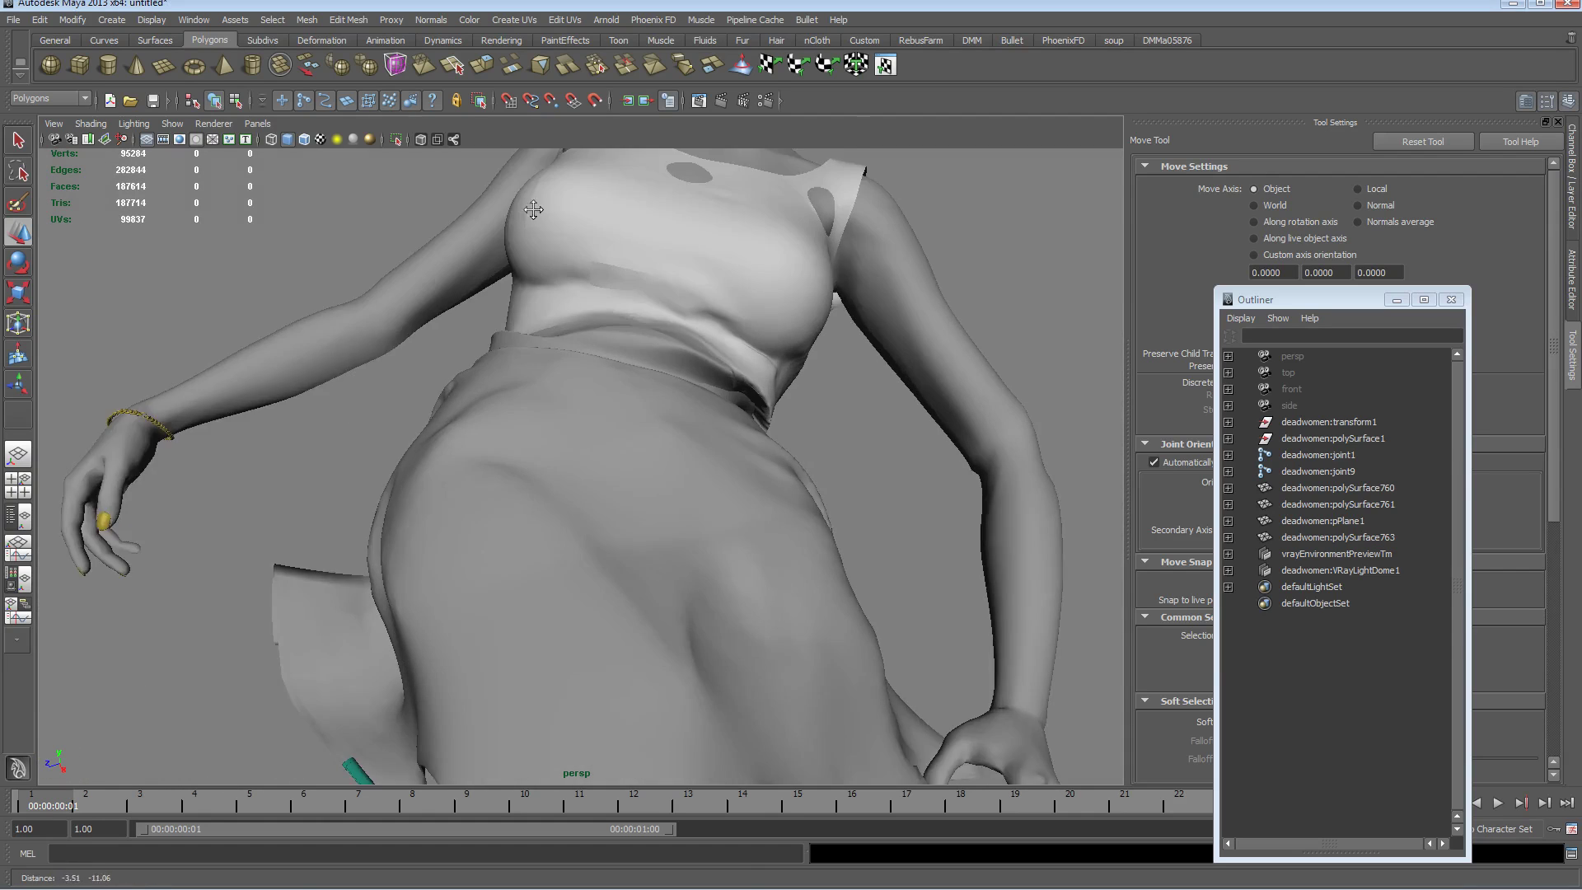
alt+right_drag(537, 212, 637, 422)
alt+middle_drag(638, 423, 452, 610)
alt+drag(453, 610, 585, 575)
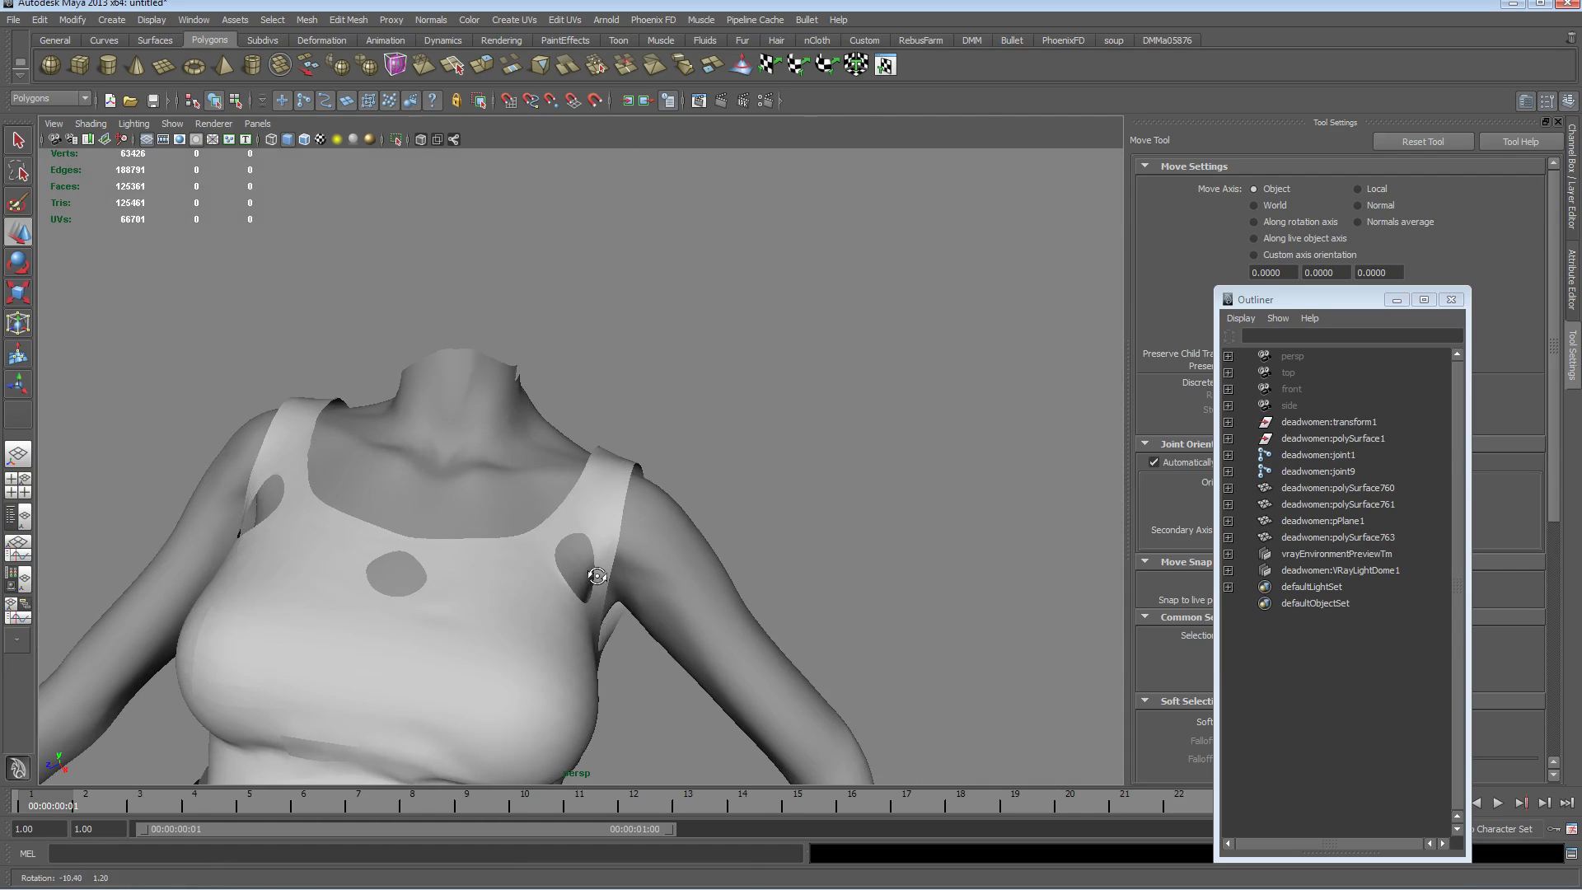
alt+middle_drag(586, 574, 648, 480)
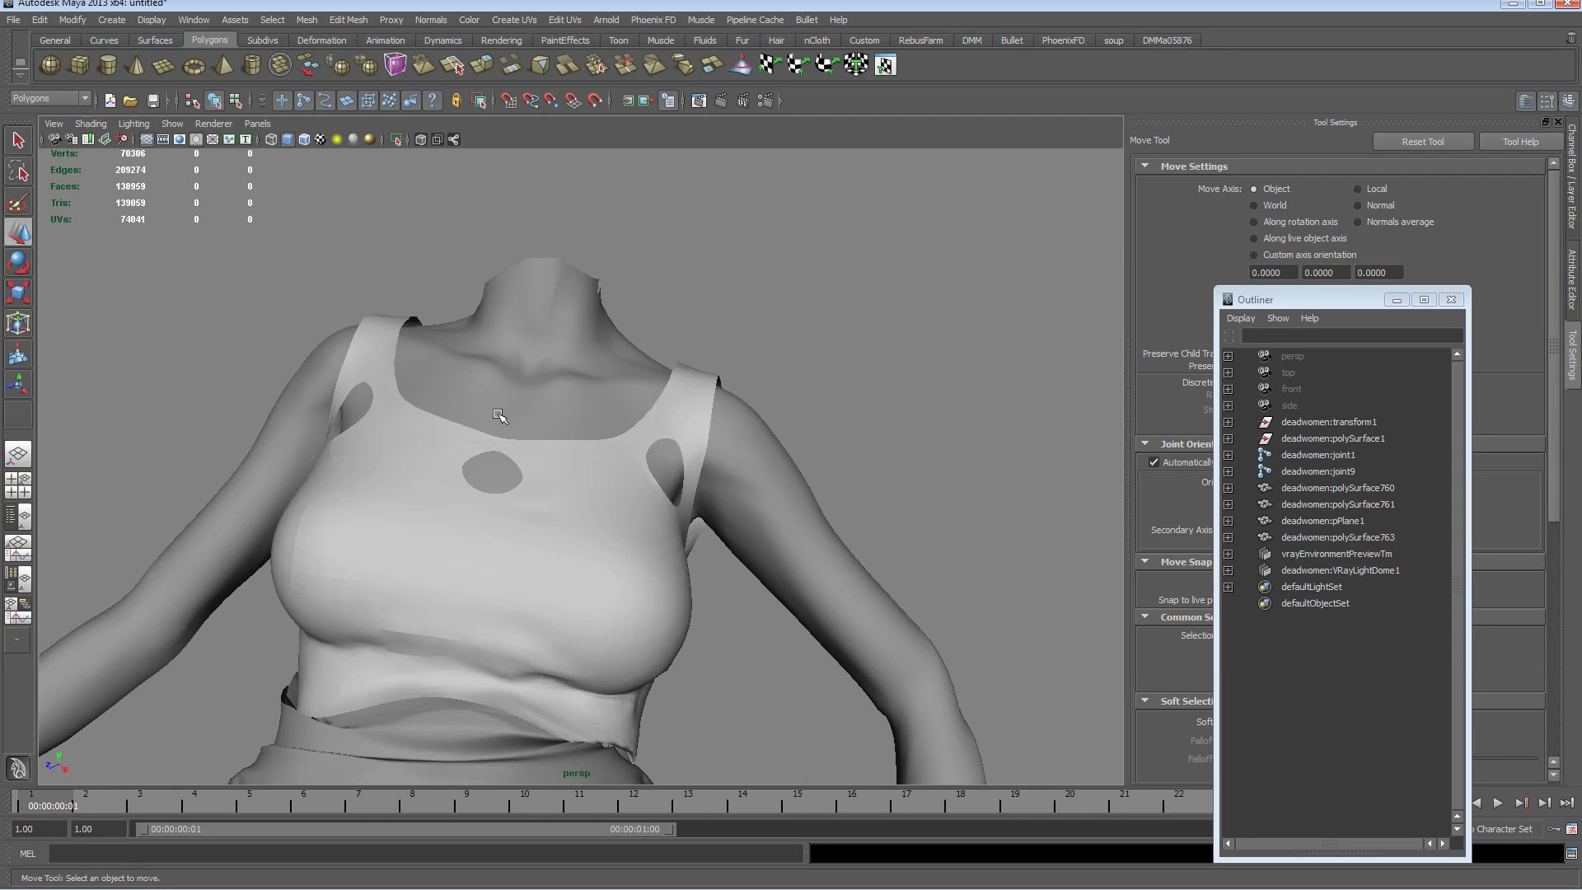
alt+middle_drag(497, 414, 565, 447)
alt+right_drag(564, 446, 512, 416)
alt+drag(512, 416, 568, 411)
alt+middle_drag(664, 407, 621, 417)
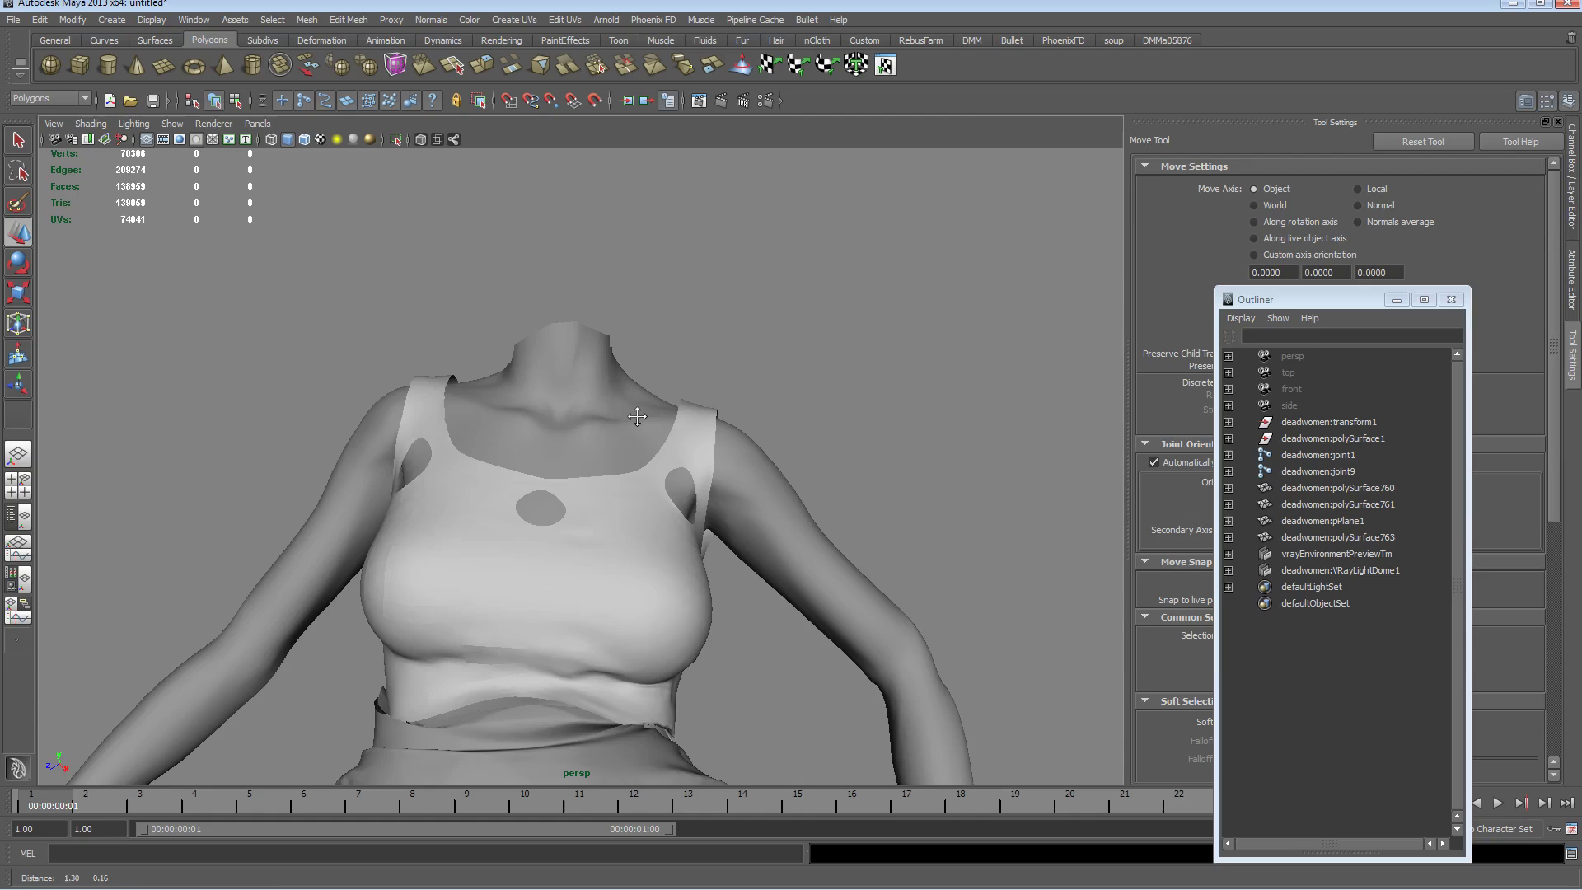
alt+right_drag(621, 417, 611, 404)
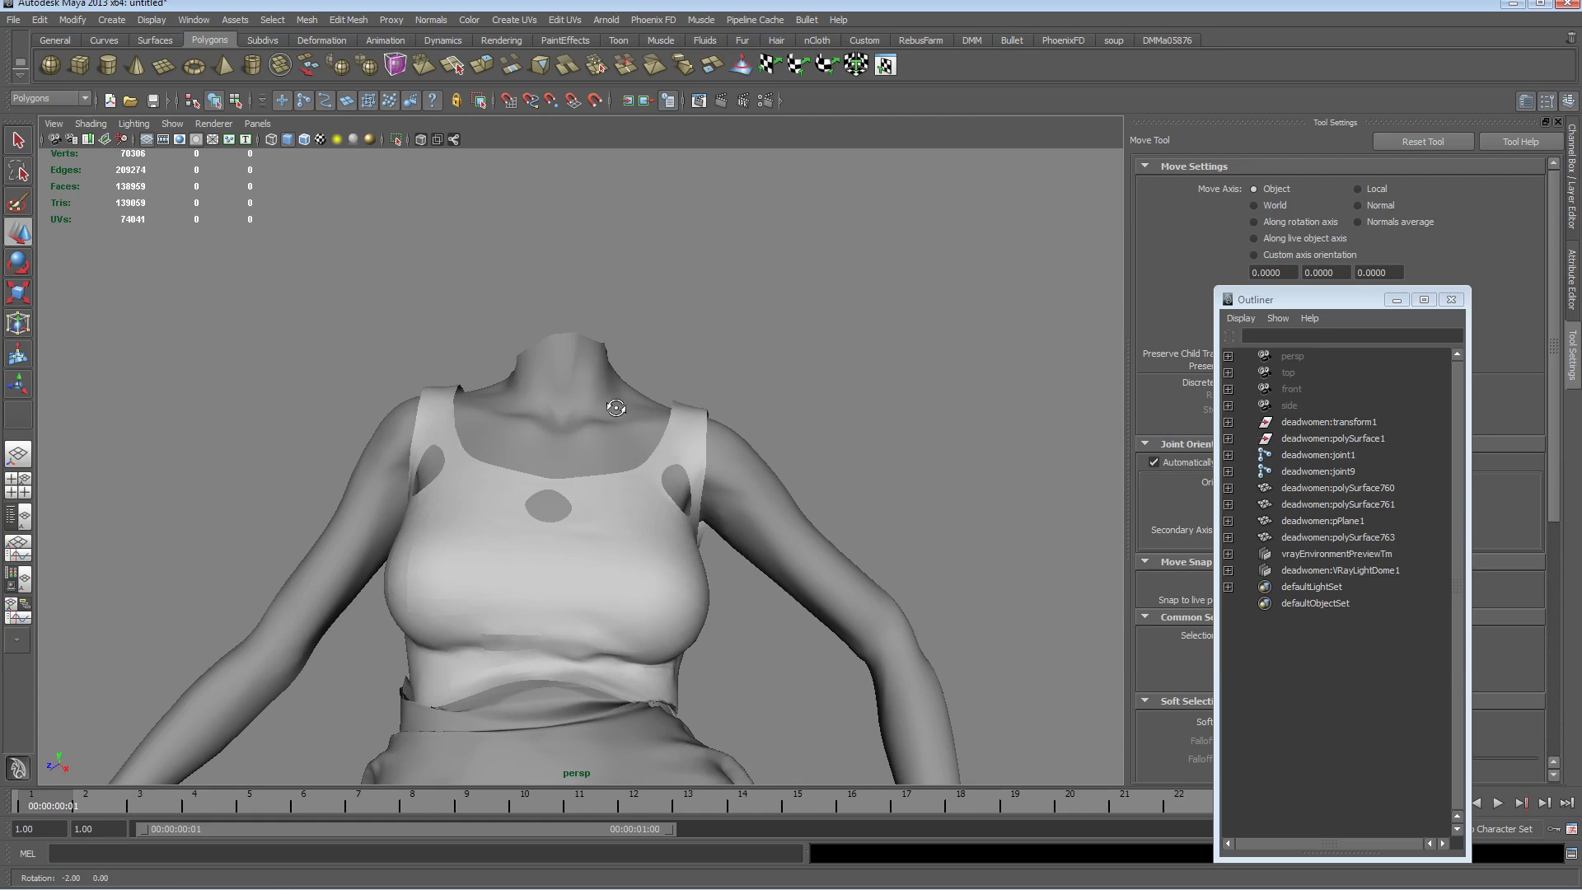
Switch to the nDynamics menu set and create an nParticle emitter using the Balls type
click(74, 99)
click(73, 163)
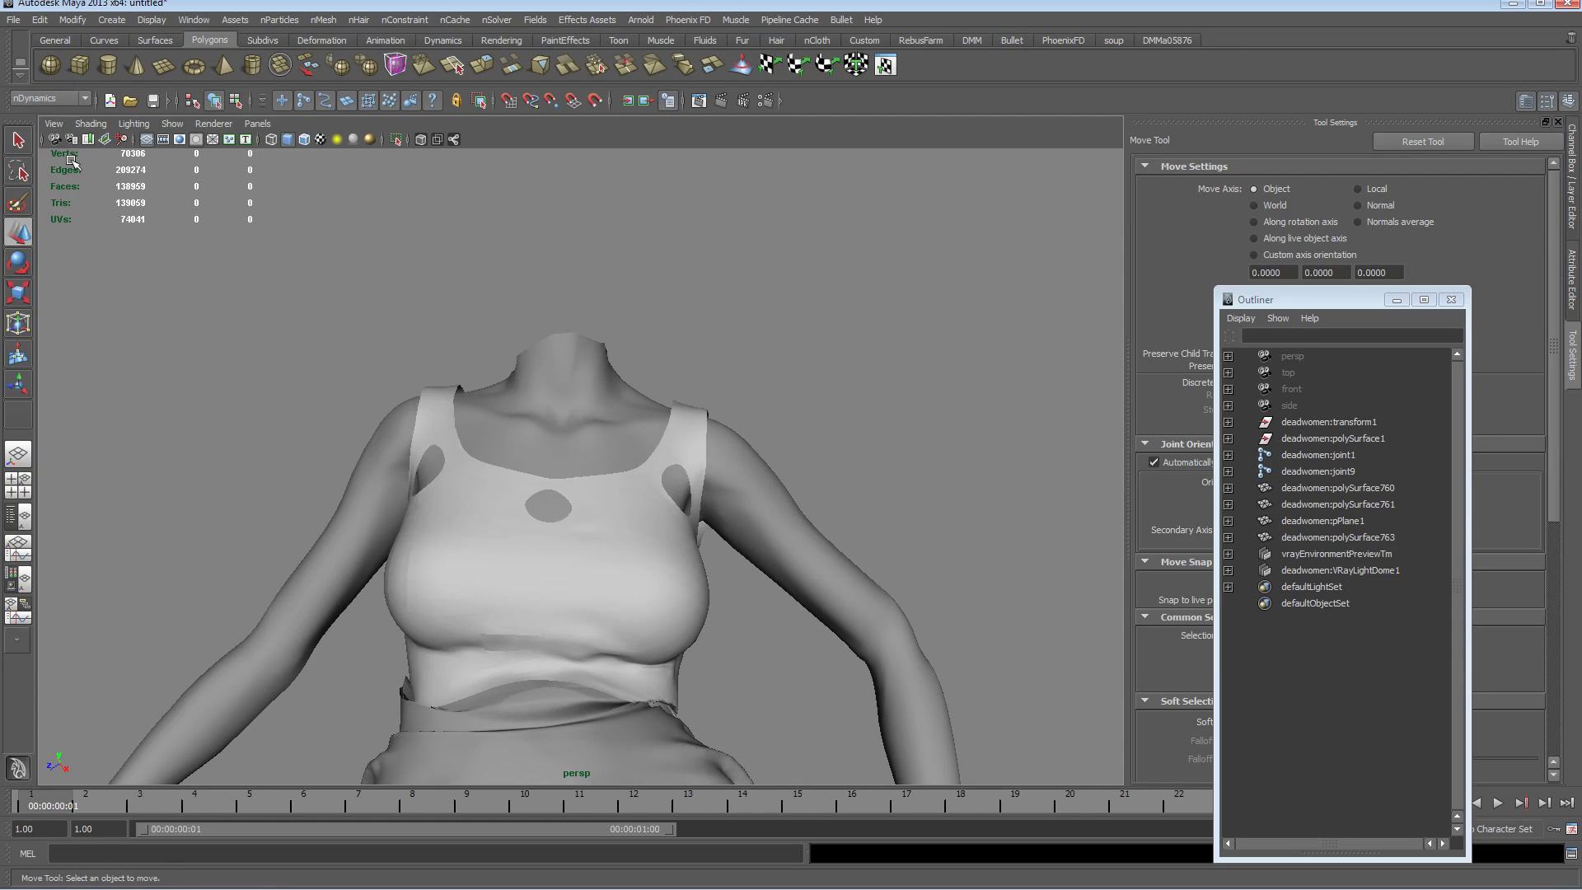
click(112, 20)
mouse_move(183, 111)
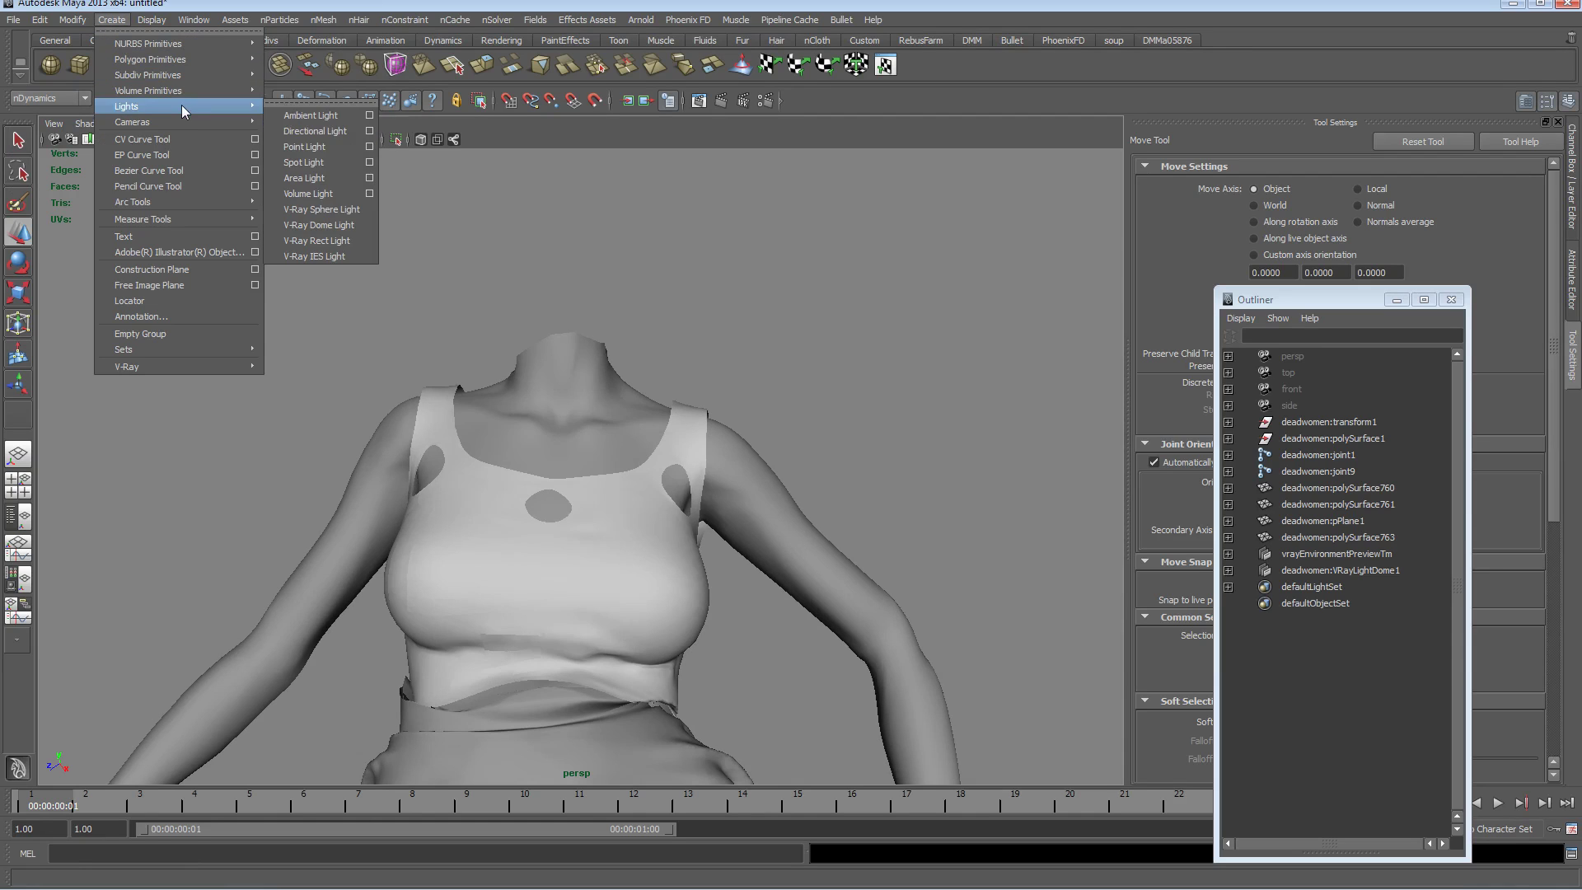
click(279, 20)
mouse_move(301, 51)
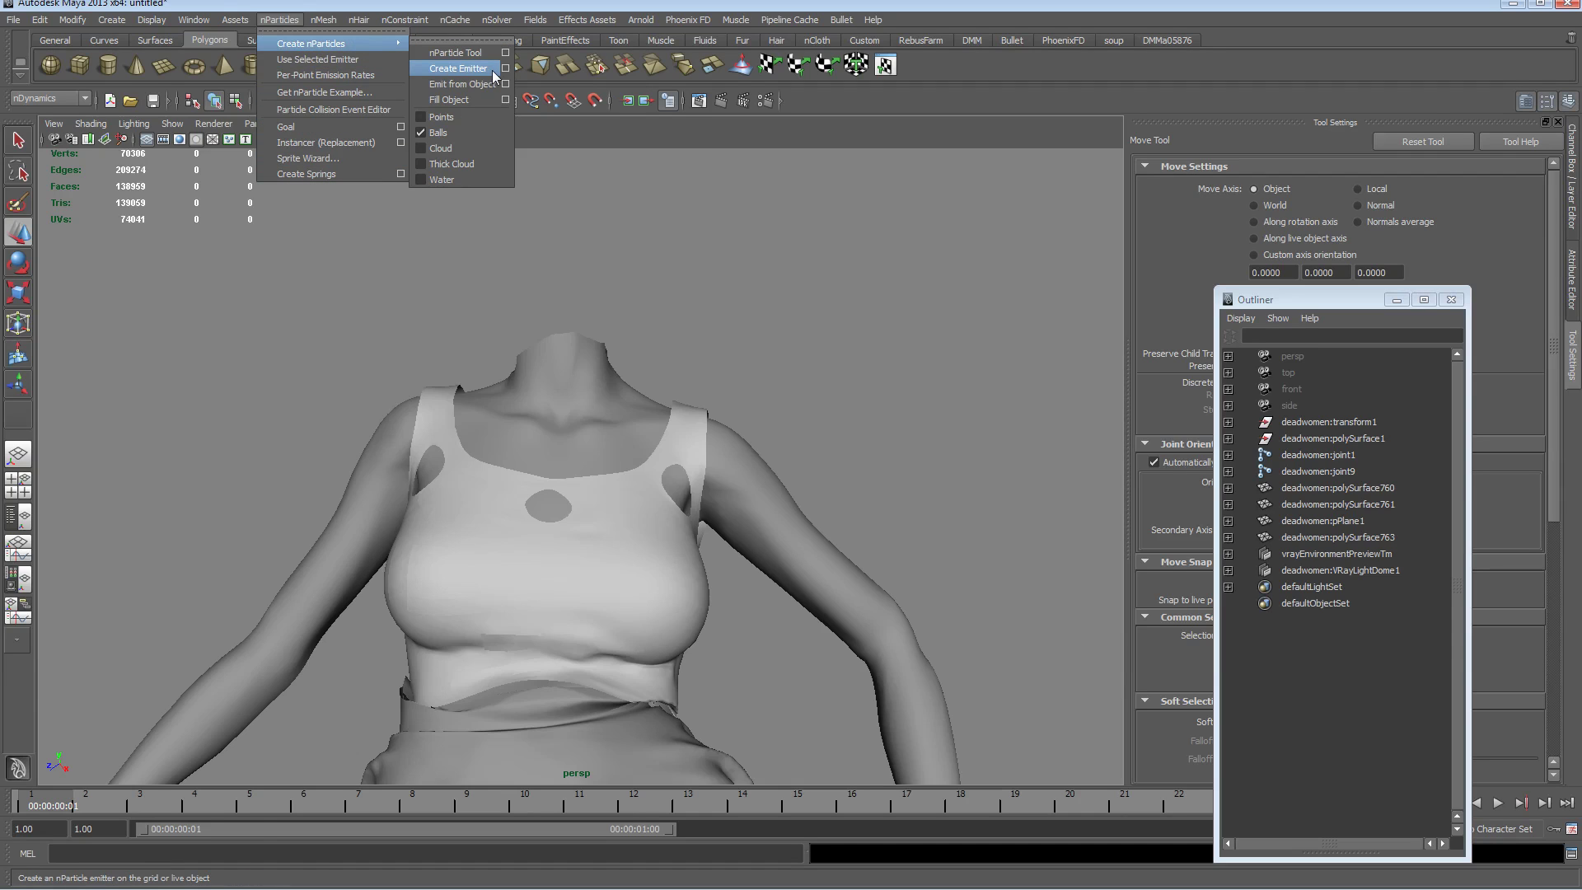
click(458, 69)
Move the emitter to just outside the character's open neck, at about X -15.1, Y 8.8, Z -14.6
alt+drag(758, 451, 587, 423)
mouse_move(587, 422)
alt+right_down()
mouse_move(585, 450)
mouse_move(565, 436)
alt+right_up()
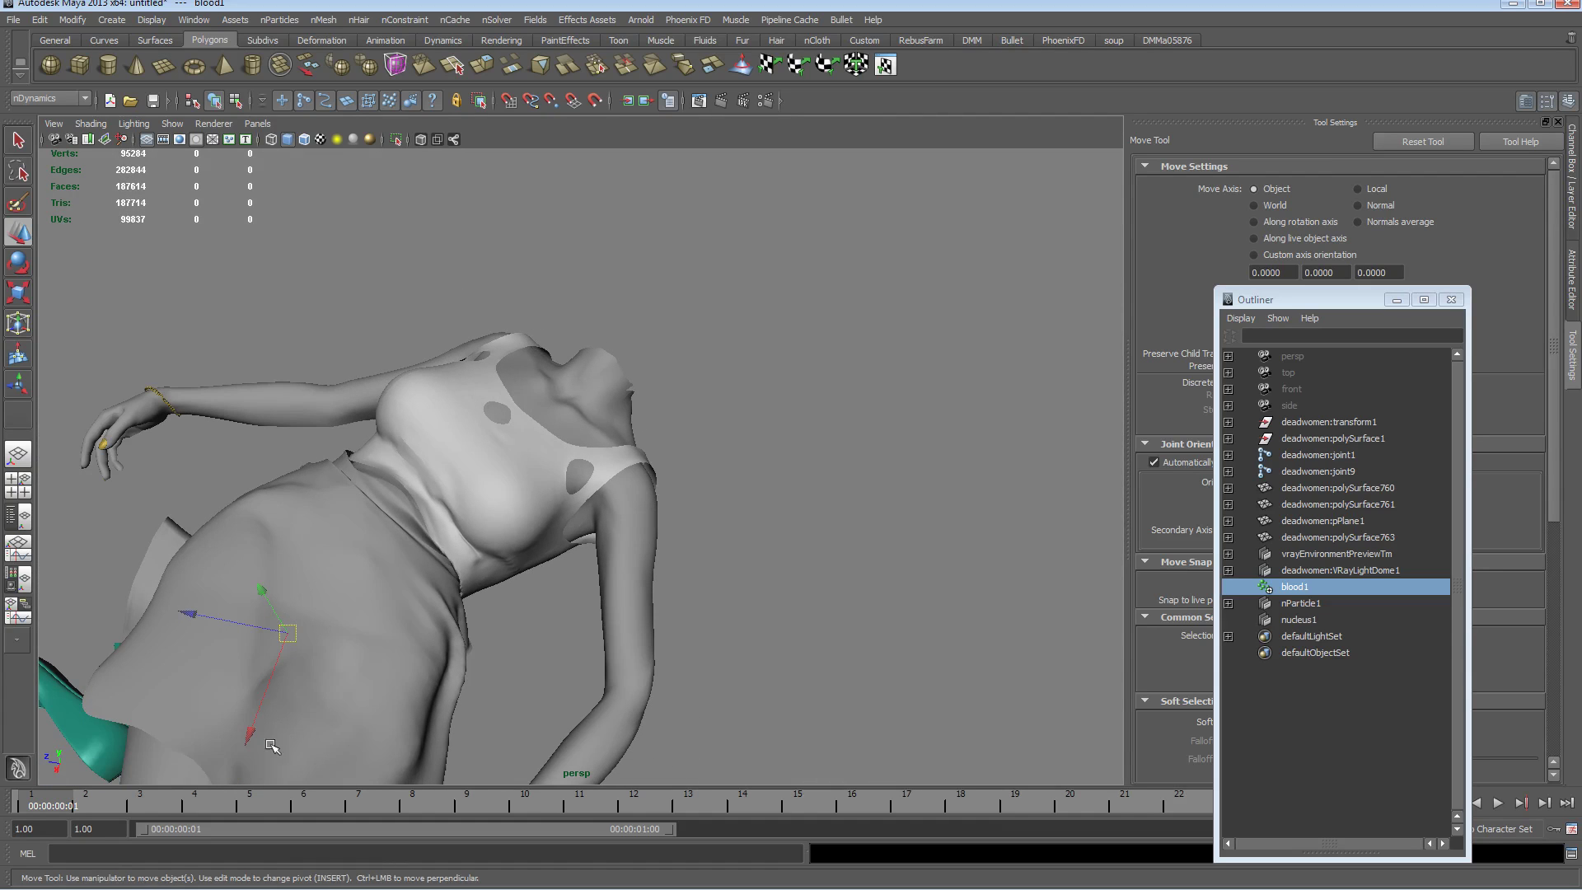
drag(251, 733, 353, 409)
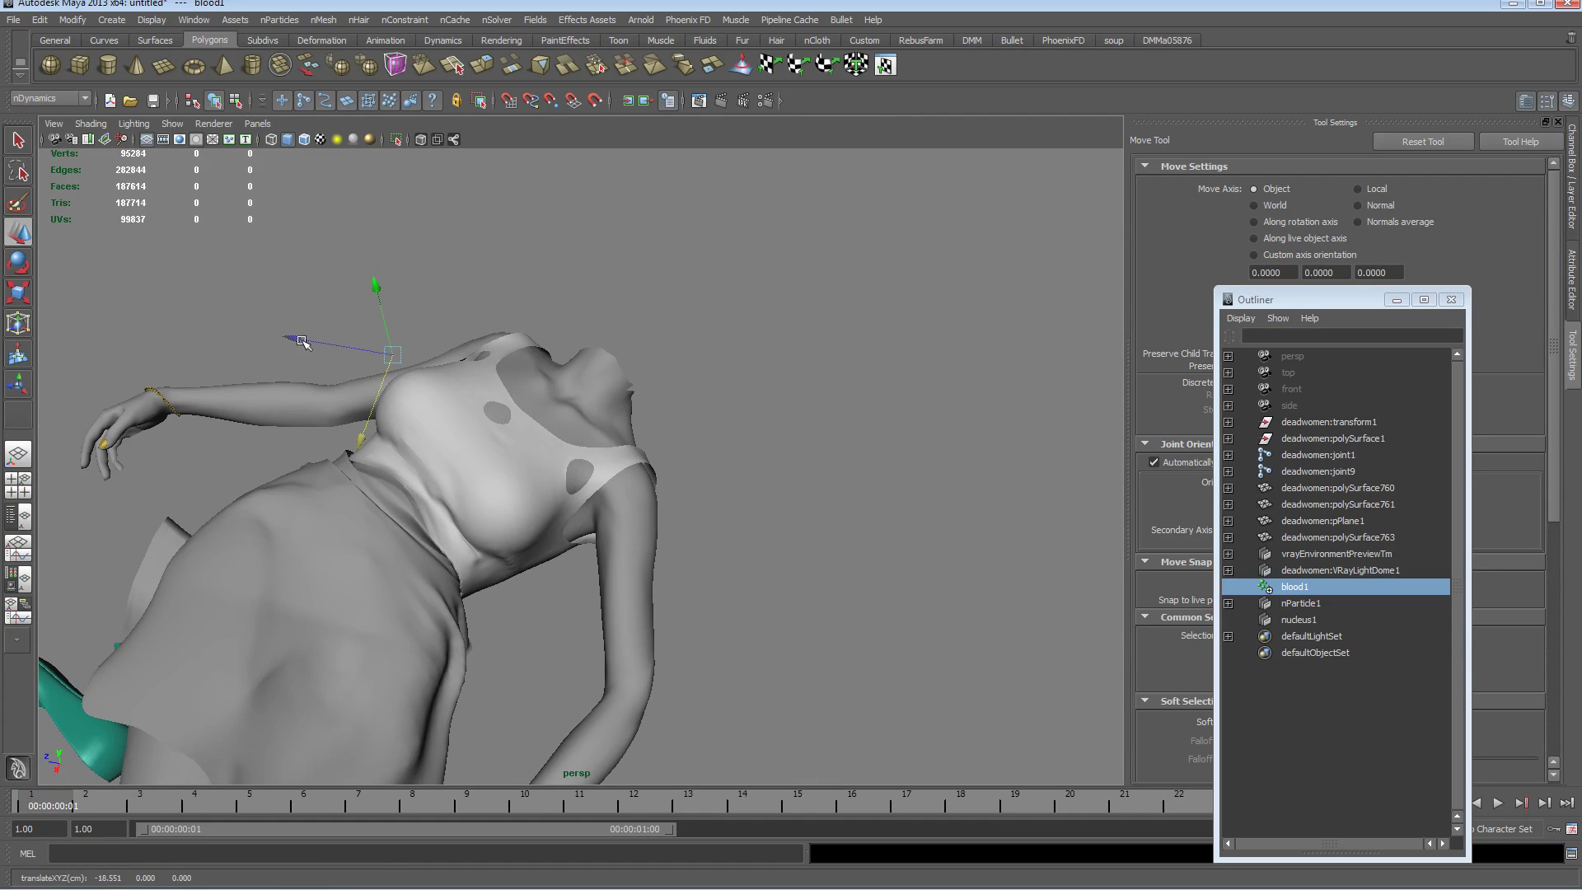
drag(302, 341, 493, 408)
alt+drag(589, 436, 495, 397)
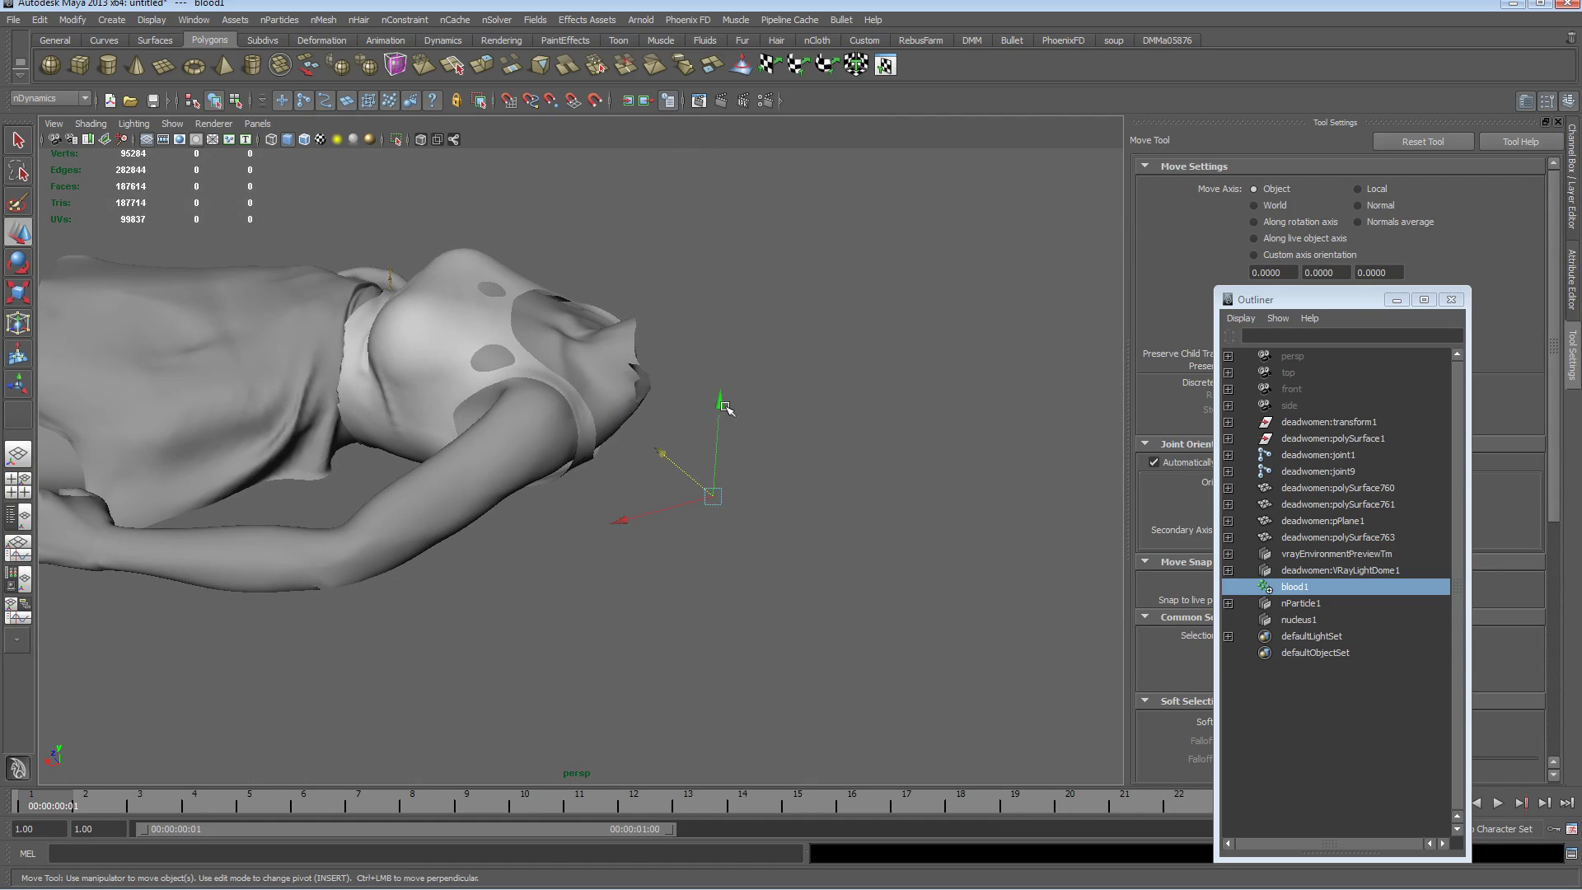
drag(724, 408, 743, 234)
alt+drag(748, 312, 744, 339)
drag(647, 359, 535, 397)
alt+drag(535, 397, 632, 417)
drag(492, 340, 524, 351)
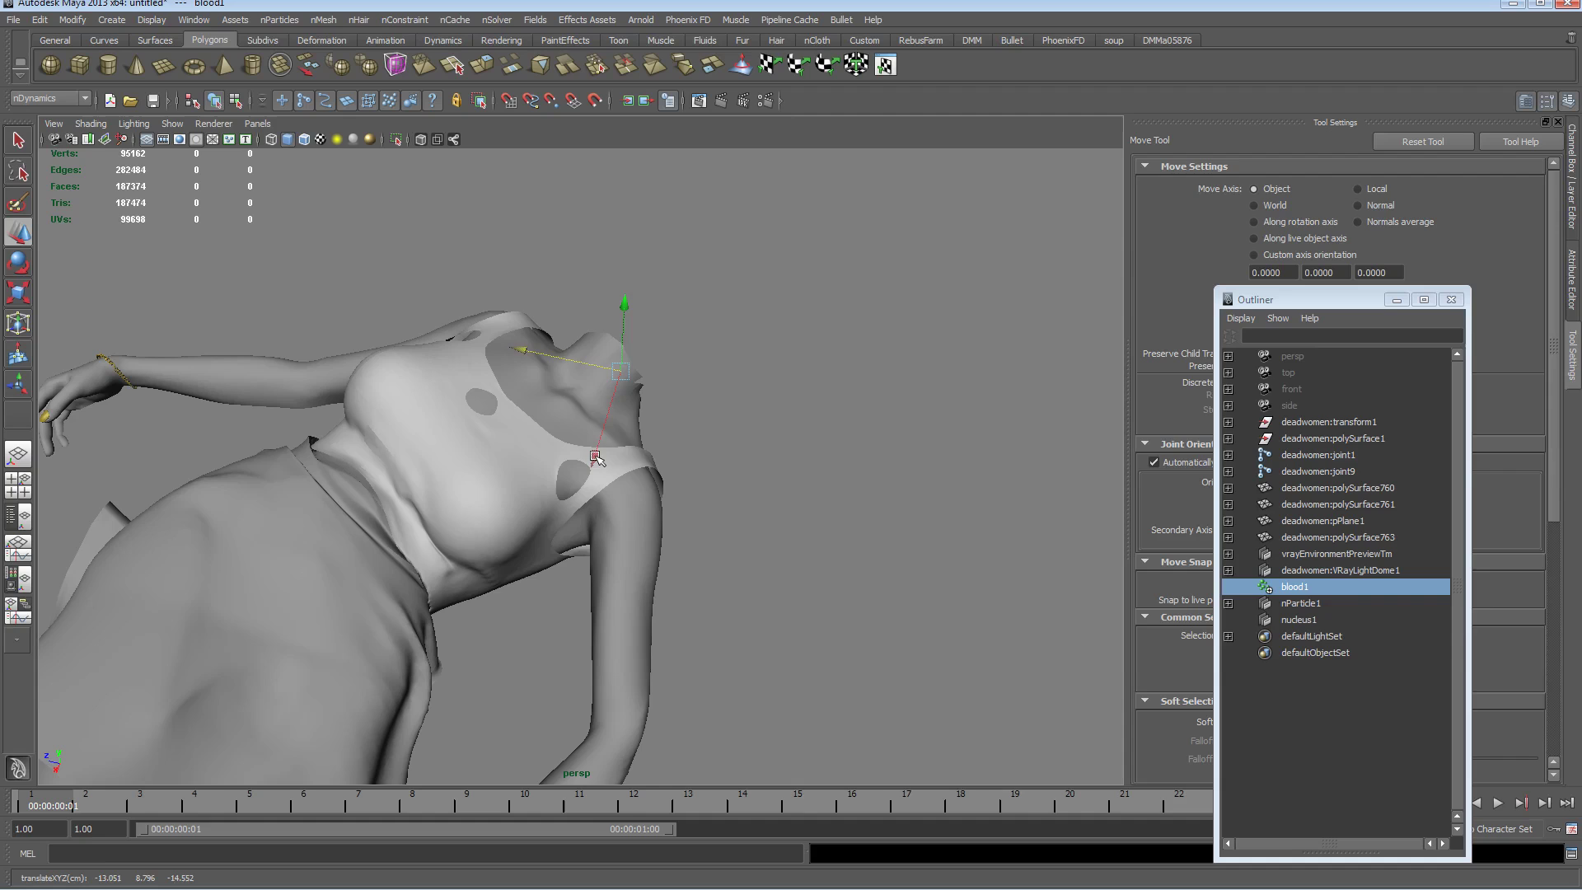
drag(594, 458, 607, 419)
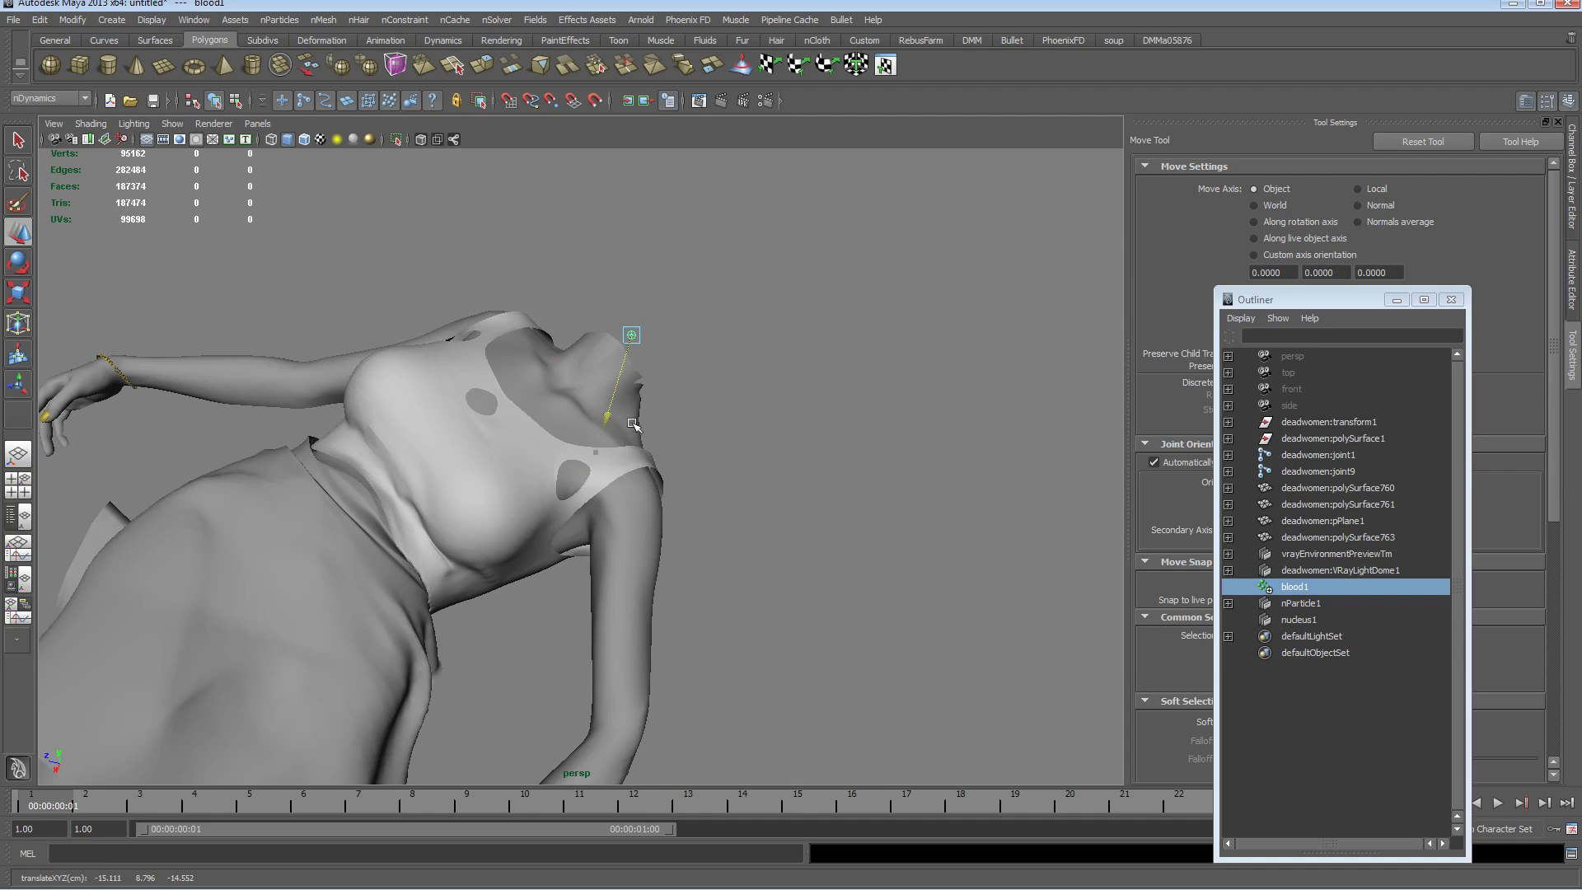
Minimize the Outliner, set the animation end to frame 1000 and extend the playback range to 1000
click(1397, 302)
drag(1323, 828, 1235, 827)
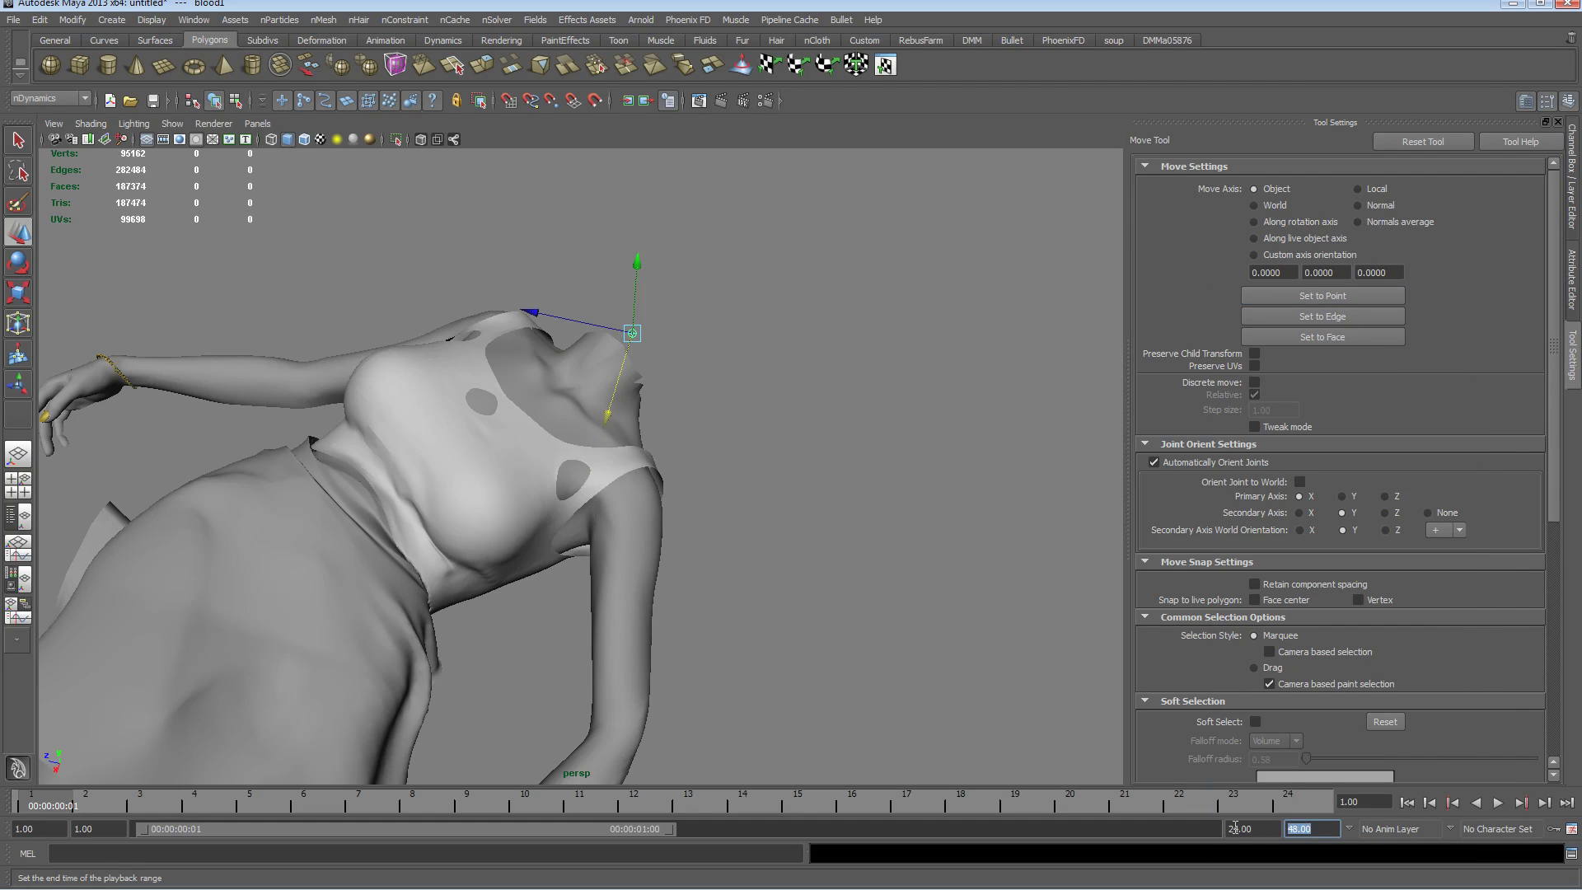
text(1000)
key(Return)
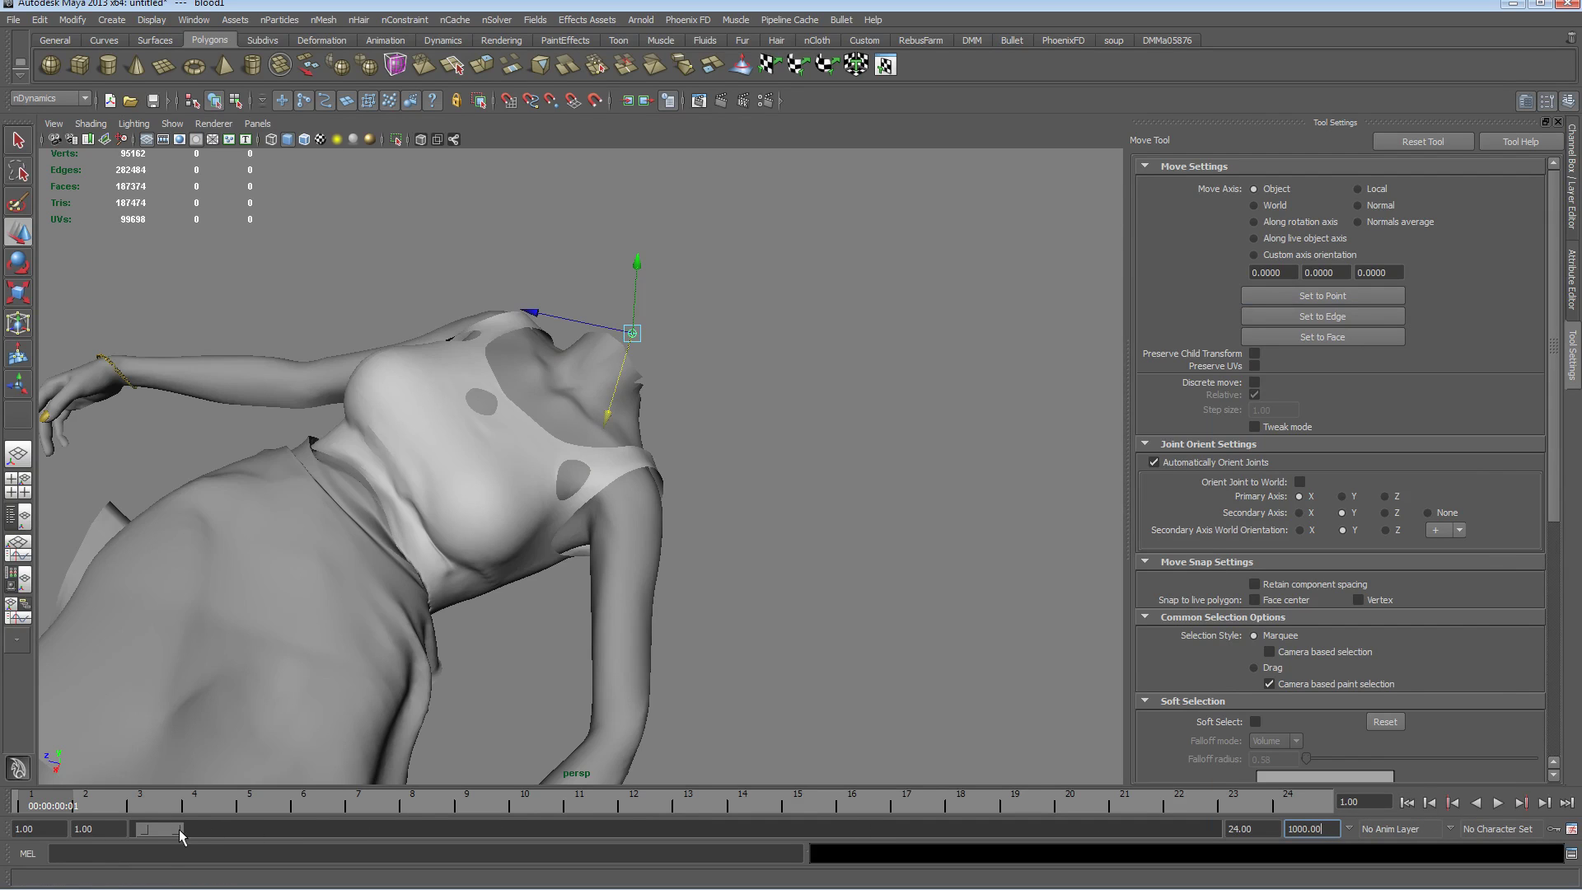
drag(181, 832, 1215, 829)
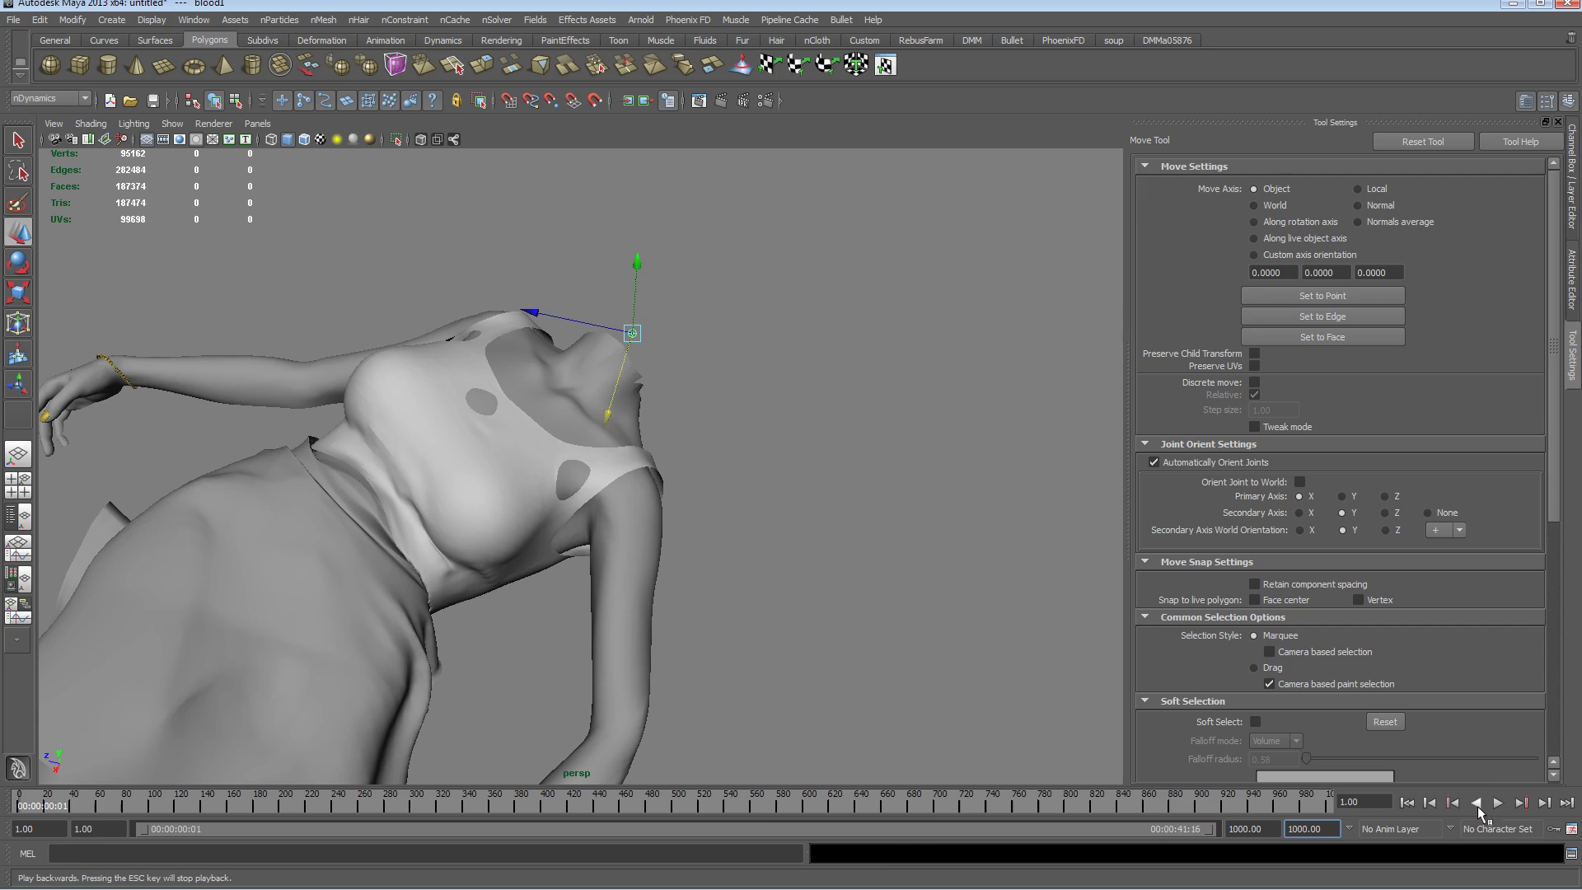
Play the simulation briefly and look closely at the particles emitted at the neck
click(1497, 803)
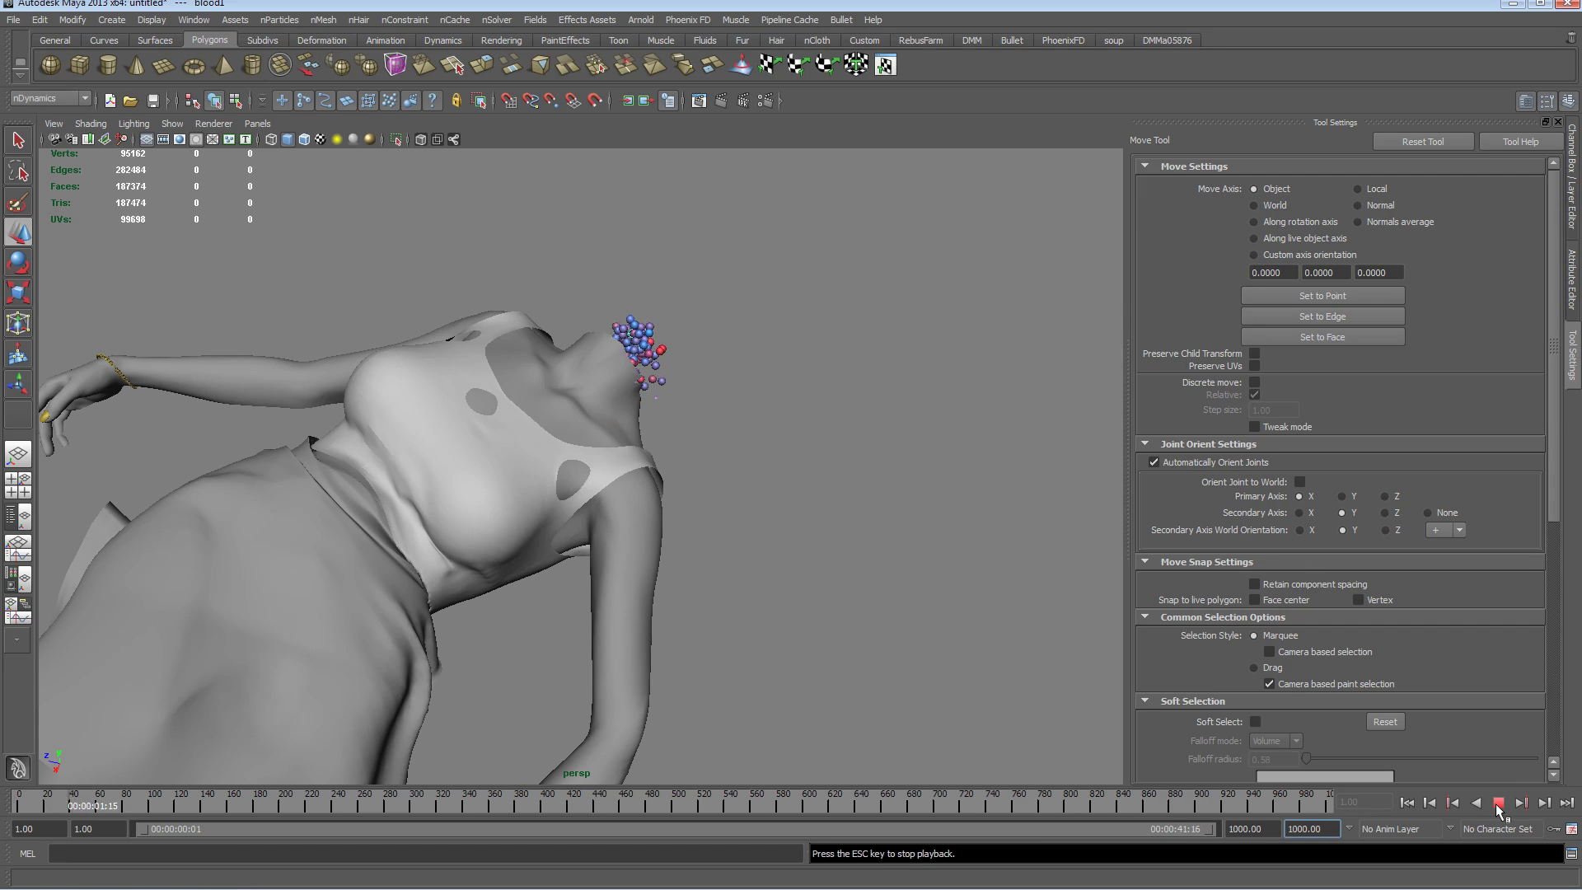
click(1497, 803)
alt+drag(536, 560, 577, 495)
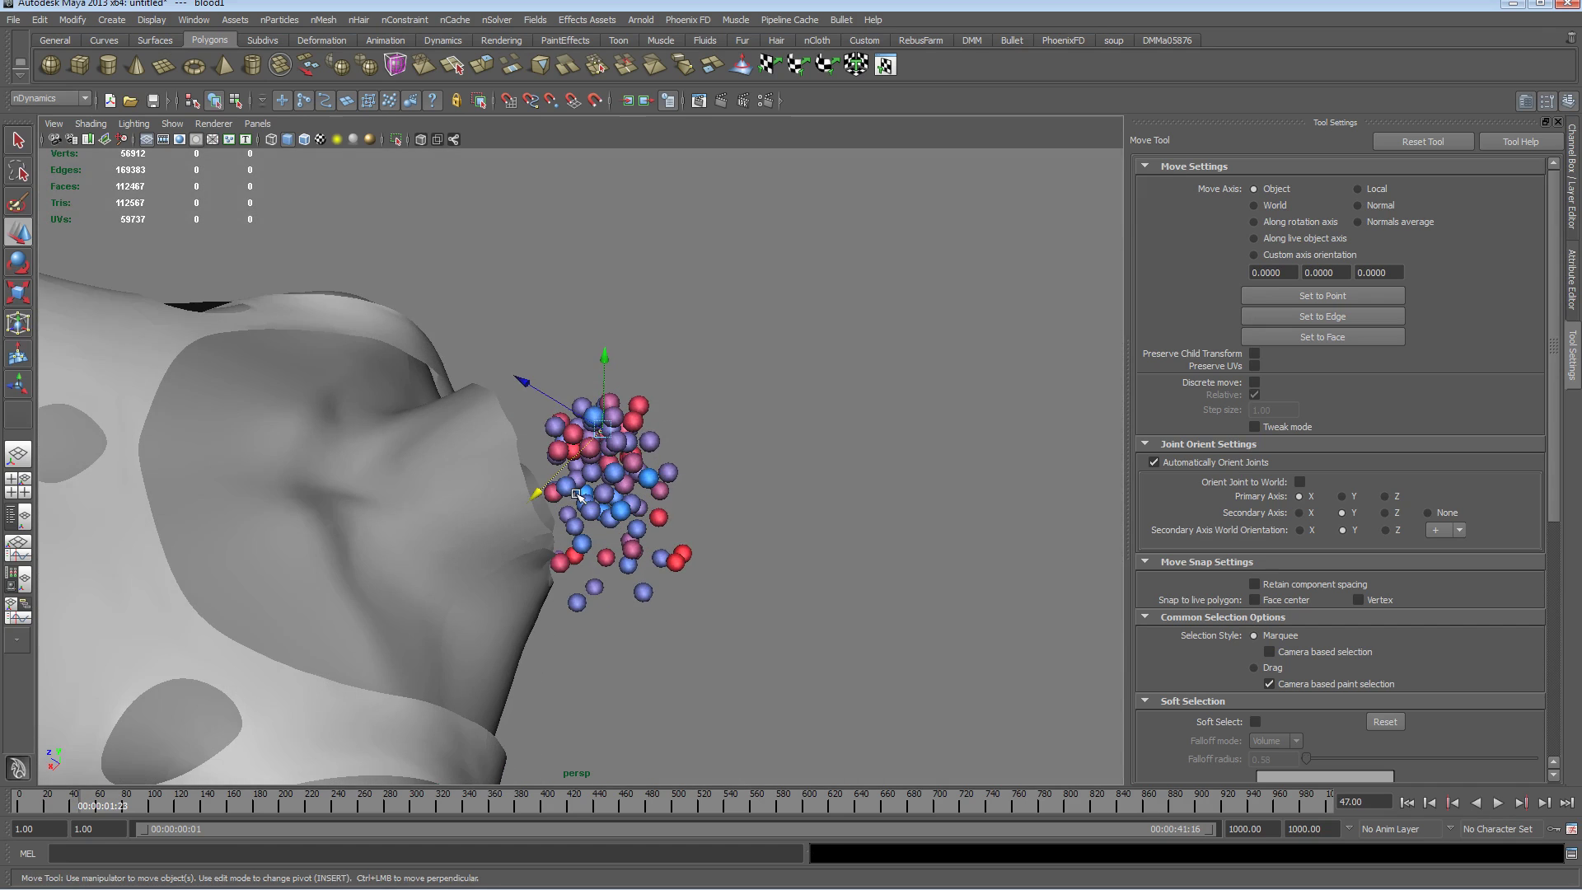
Fine-tune the emitter's placement by the open neck to about X -14.9, Y 9.4, Z -14.8, checking it from several sides
mouse_move(603, 359)
mouse_down()
mouse_move(611, 341)
mouse_move(515, 476)
mouse_move(523, 378)
mouse_move(599, 400)
mouse_move(596, 363)
mouse_up()
click(597, 345)
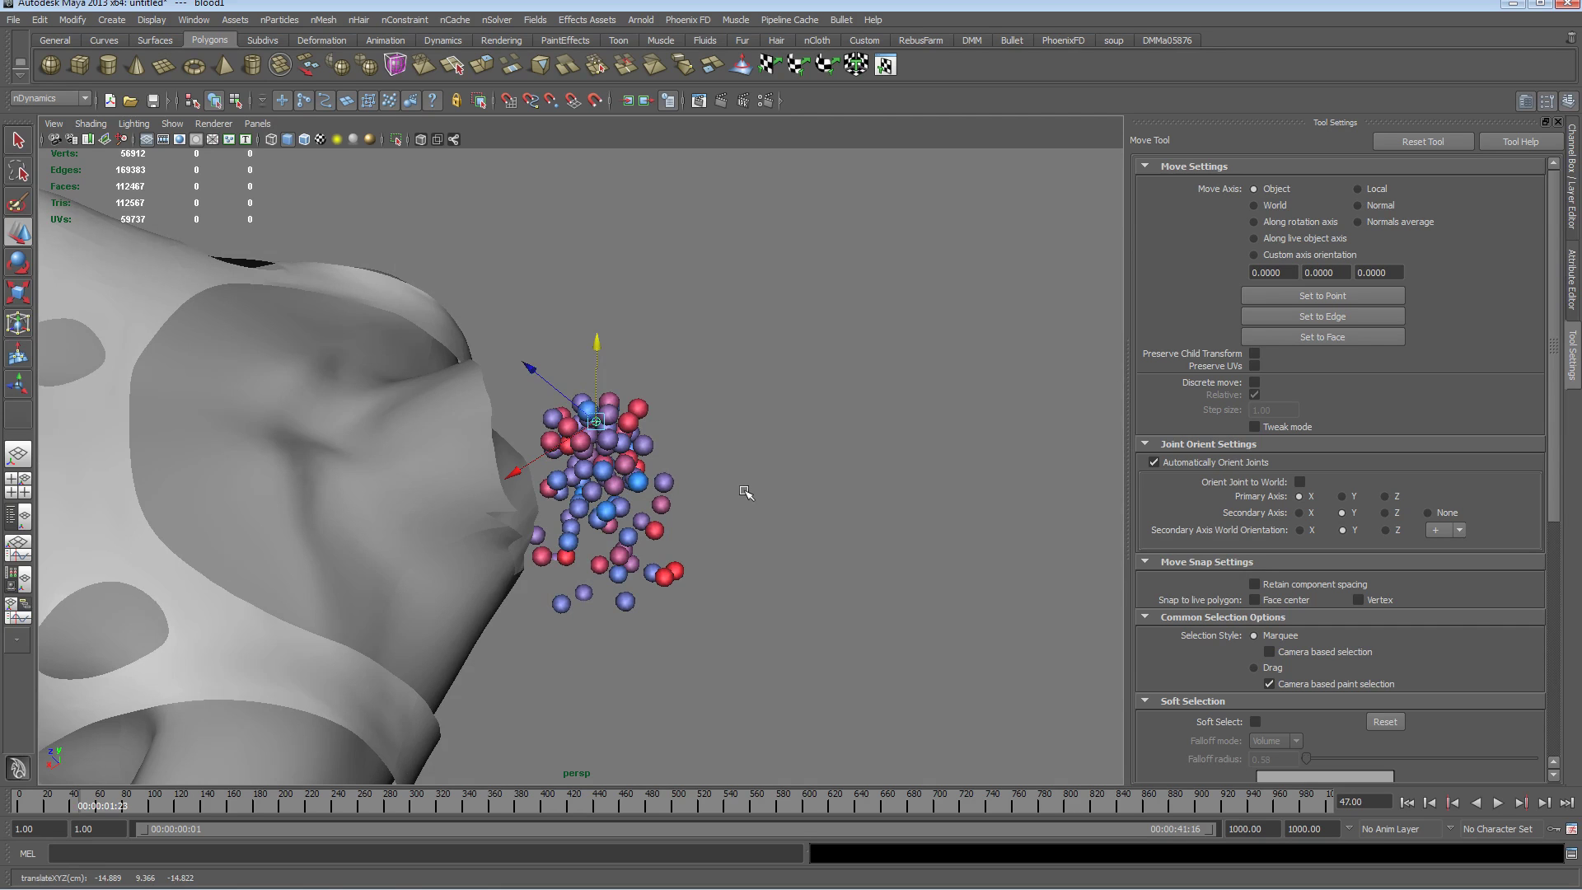
alt+drag(745, 492, 650, 517)
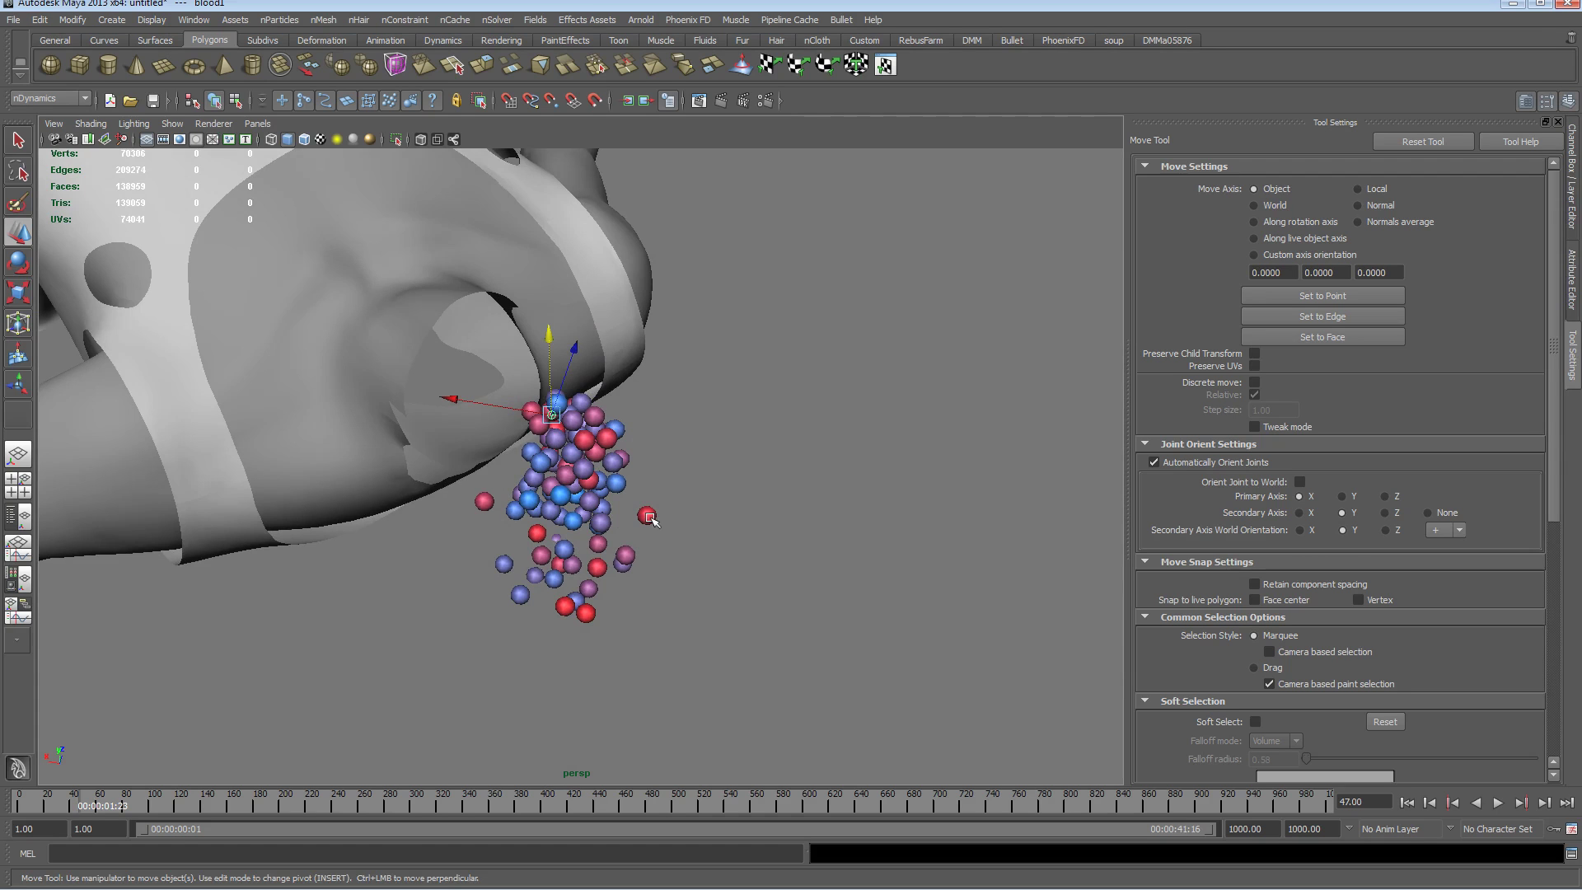
alt+drag(649, 516, 723, 530)
alt+middle_drag(723, 531, 569, 533)
alt+drag(568, 533, 461, 544)
Rewind to frame 1 and replay the simulation to check the emission from the adjusted emitter
click(1407, 802)
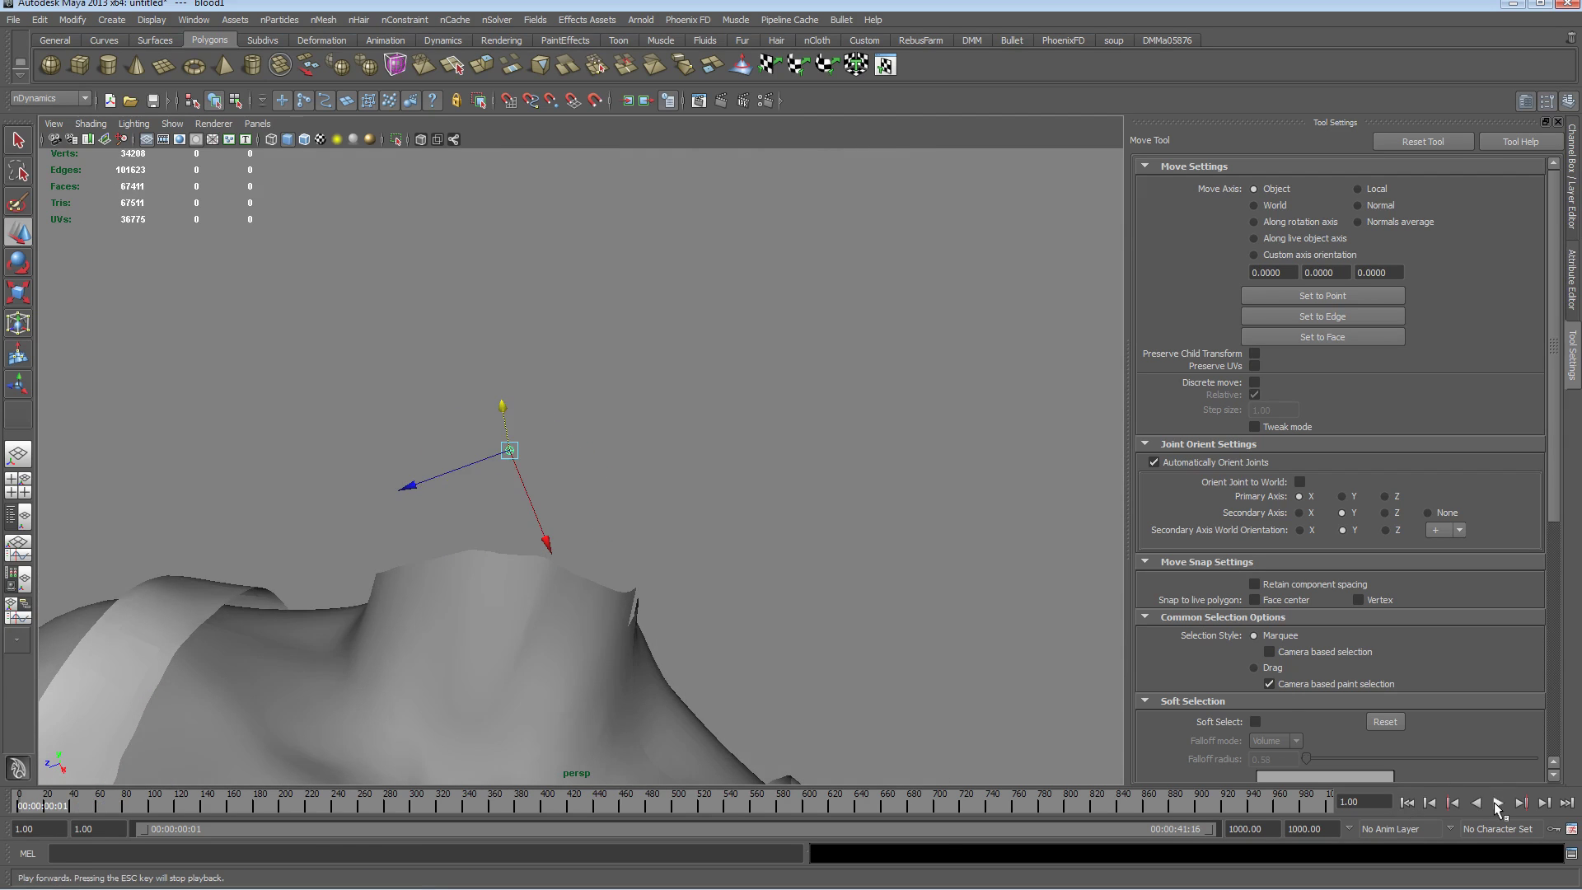
click(1498, 802)
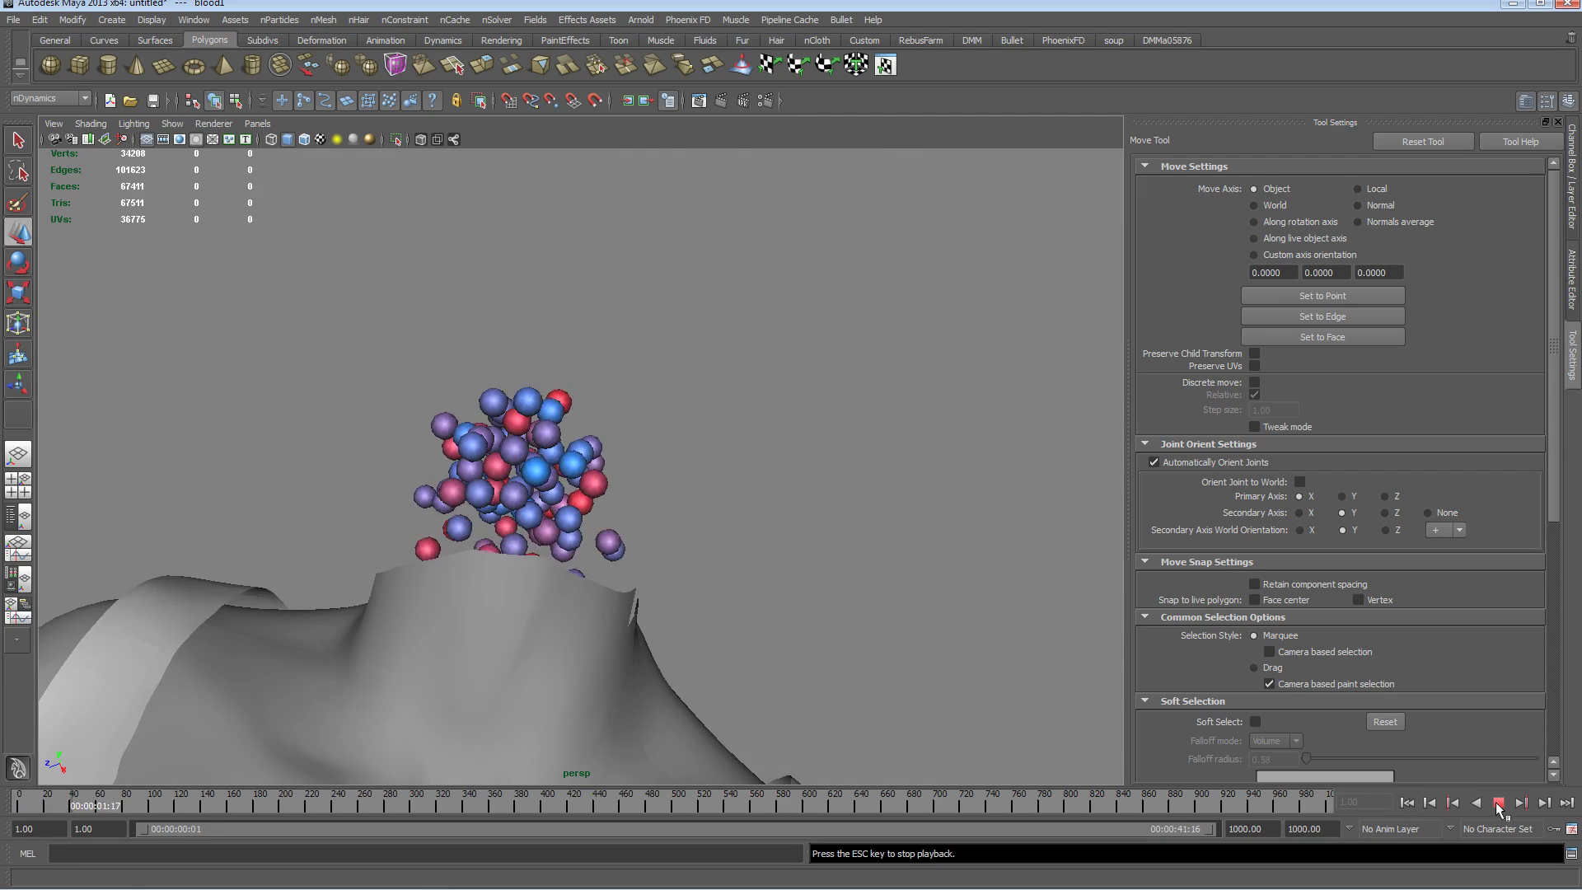
click(1498, 801)
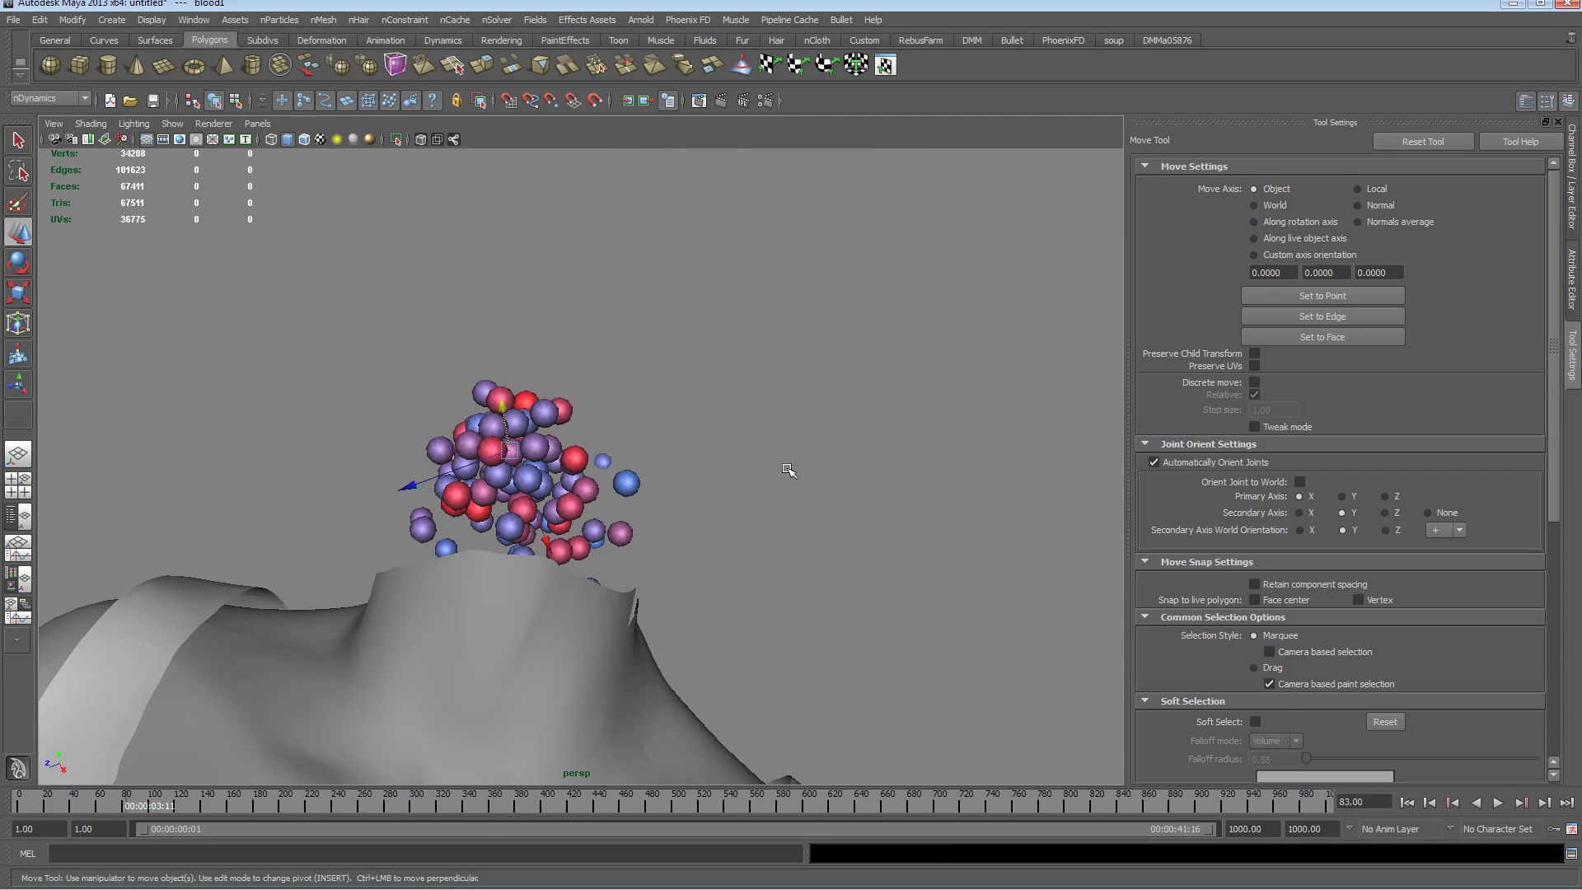
Make the ground plane beneath the character a passive collider
alt+drag(783, 272, 577, 412)
click(844, 372)
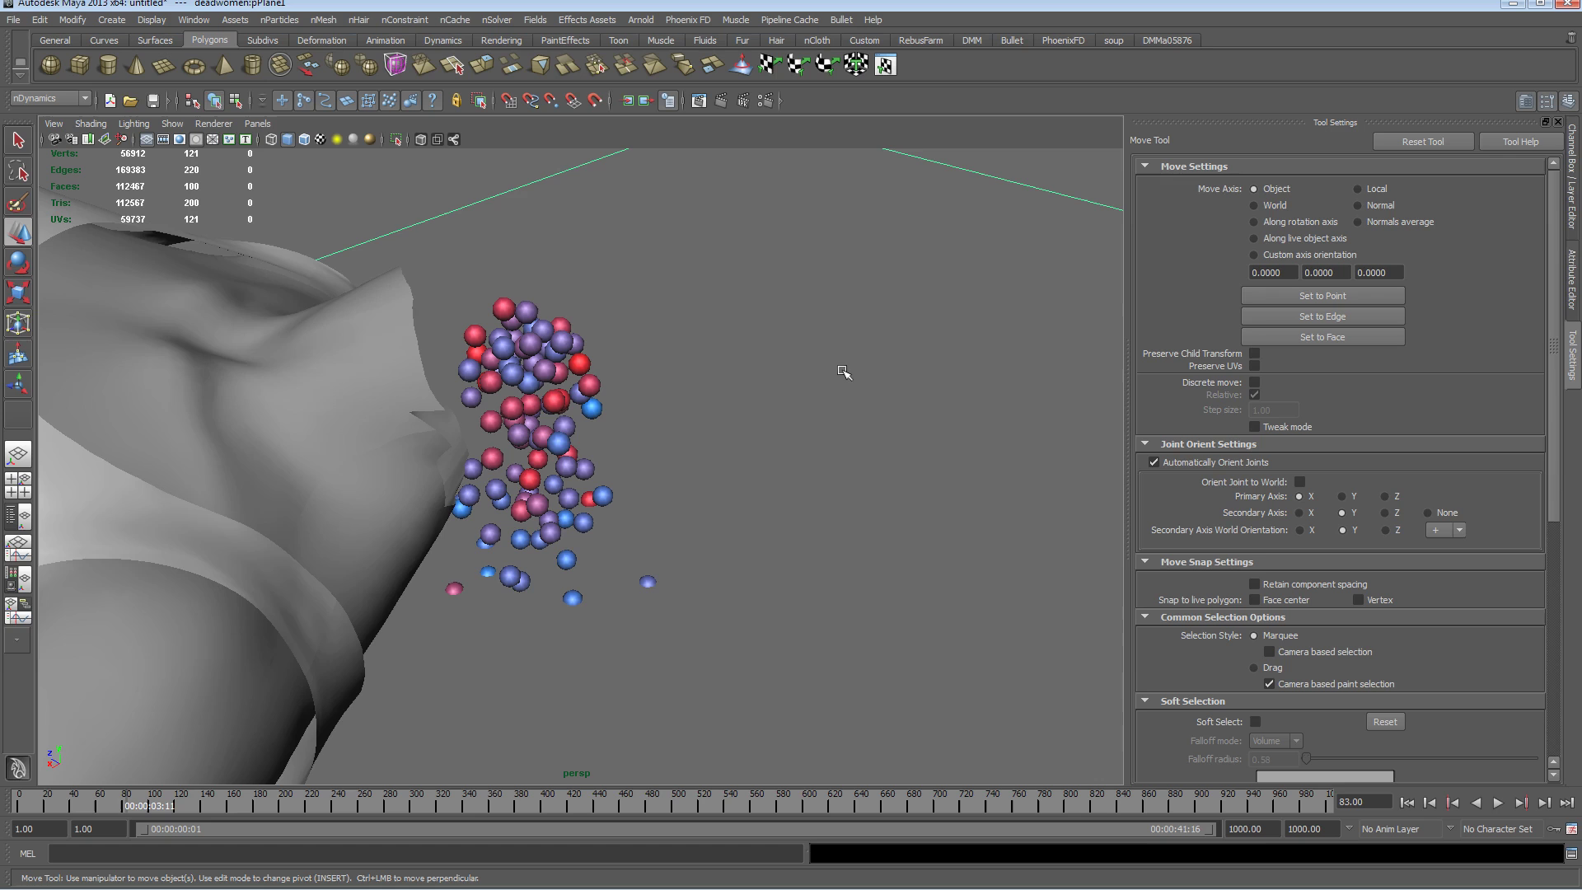
alt+drag(791, 320, 794, 454)
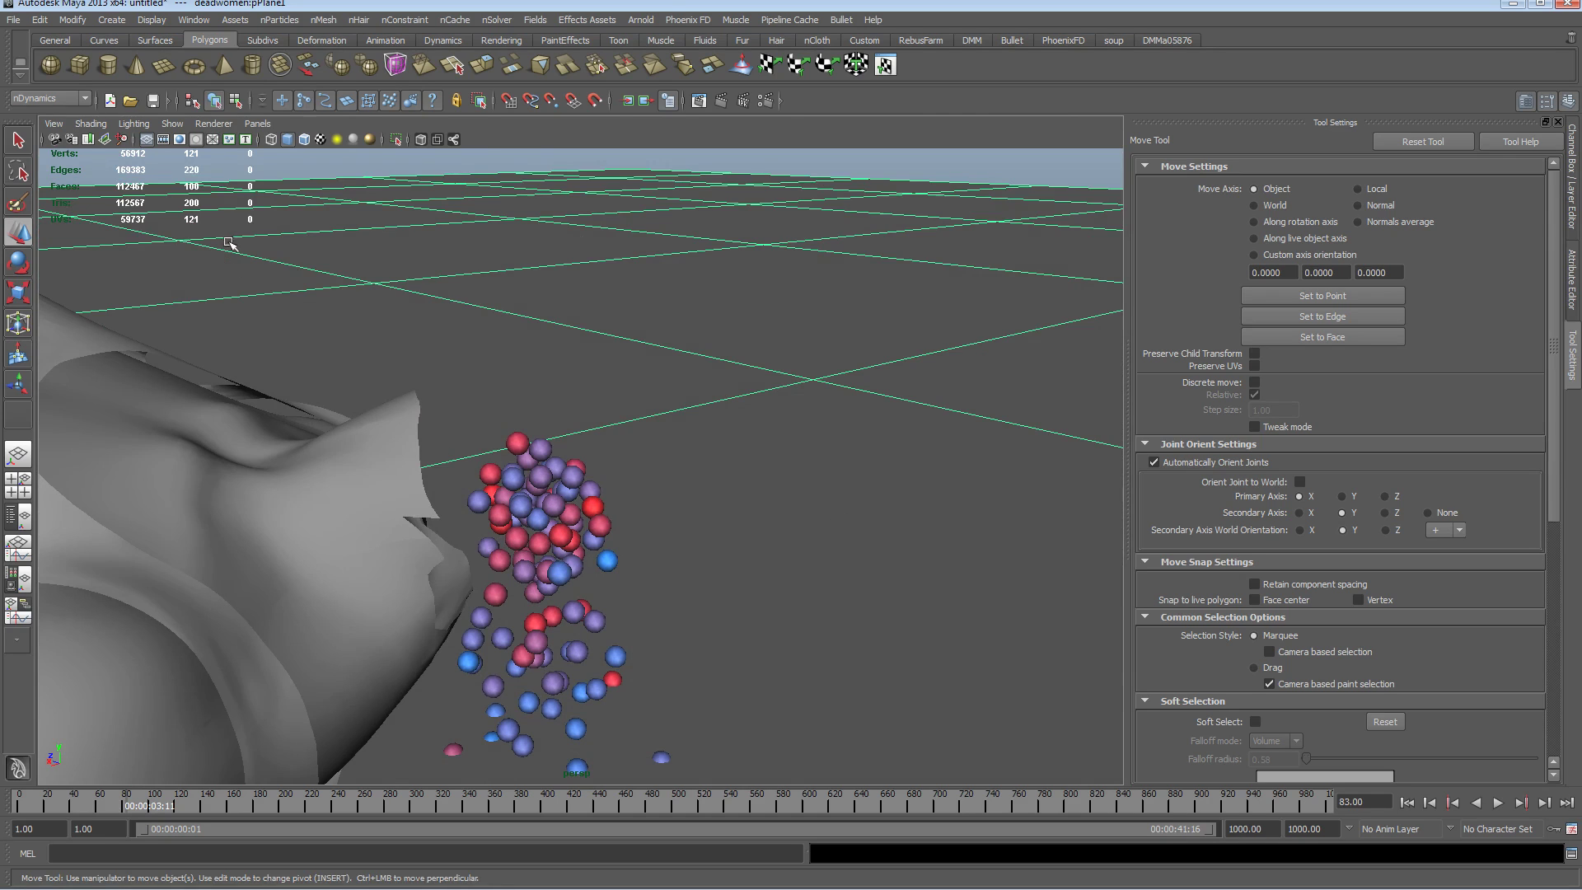
click(322, 21)
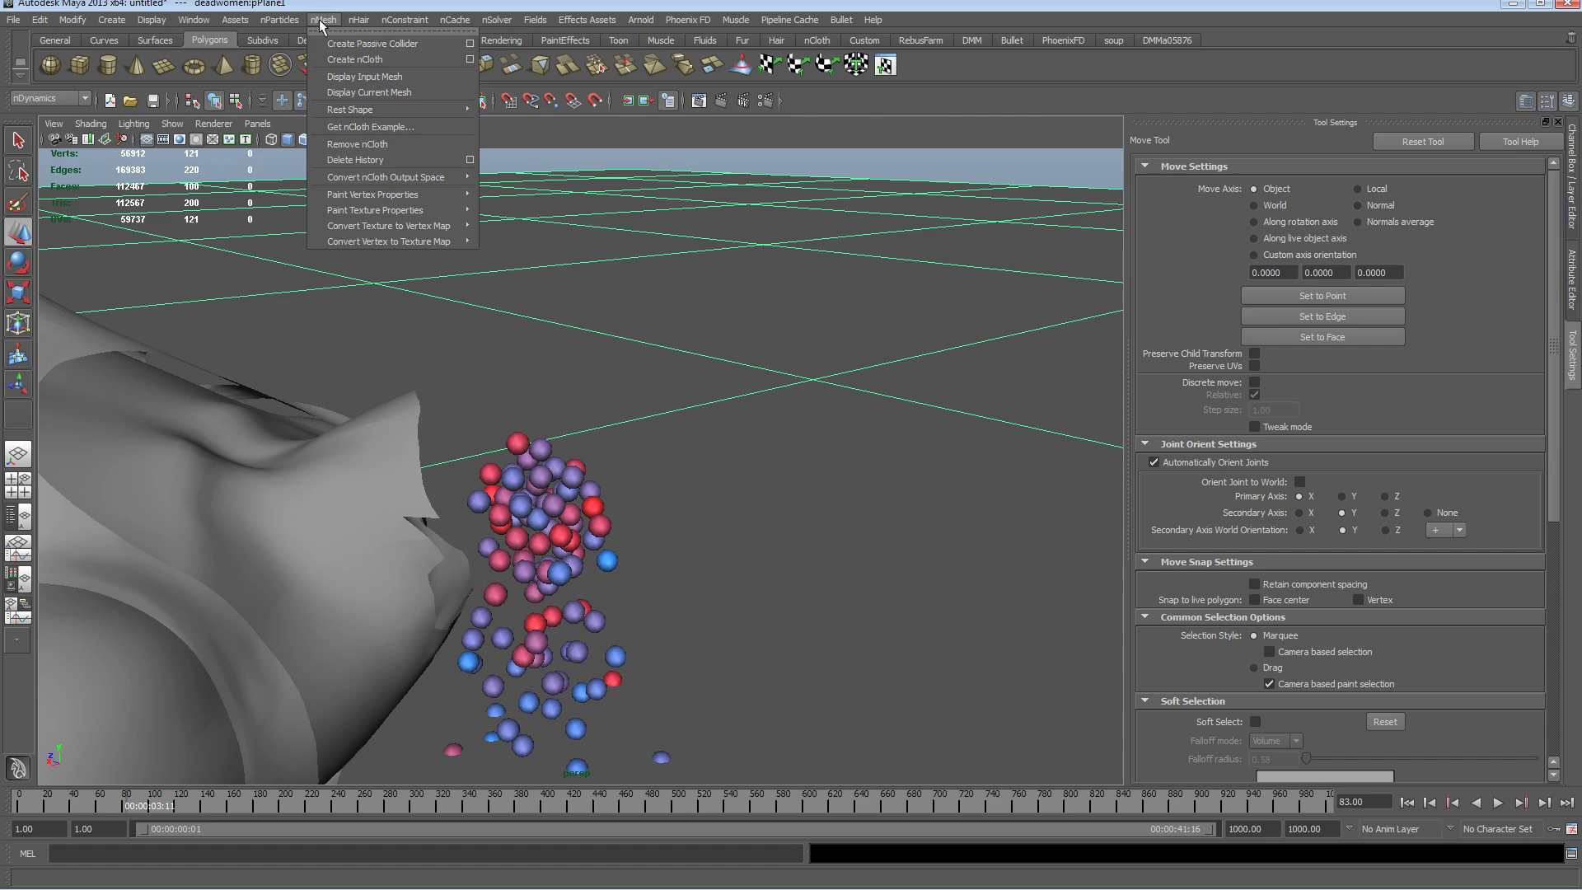
click(379, 48)
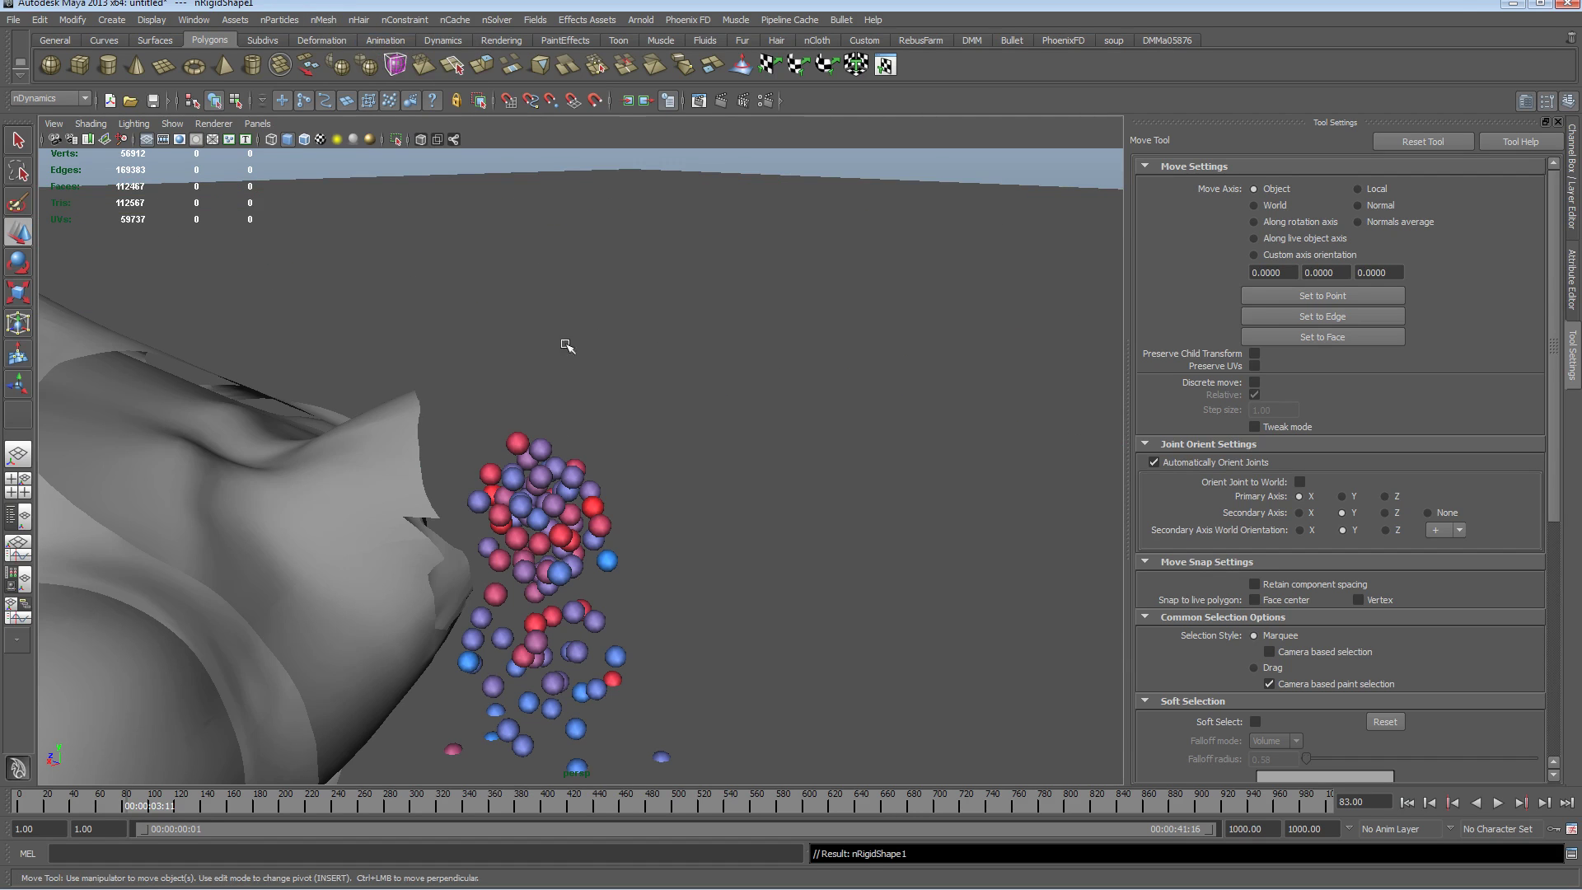
Run the simulation from frame 1 with the ground collider and inspect the particle spread around the neck
alt+drag(790, 480, 493, 435)
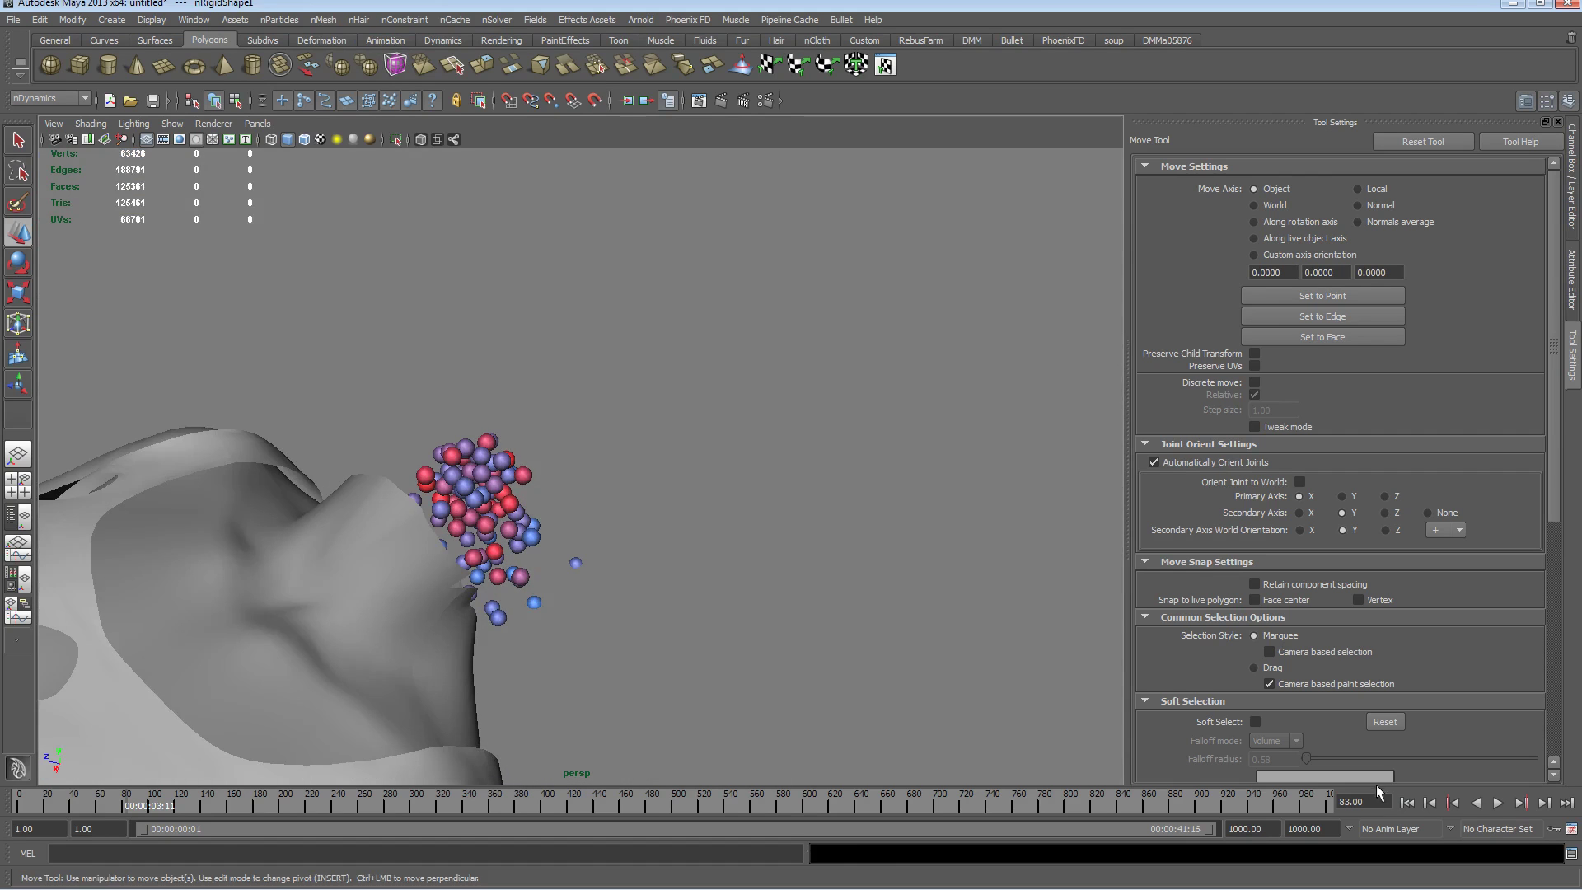
click(1407, 804)
click(1496, 804)
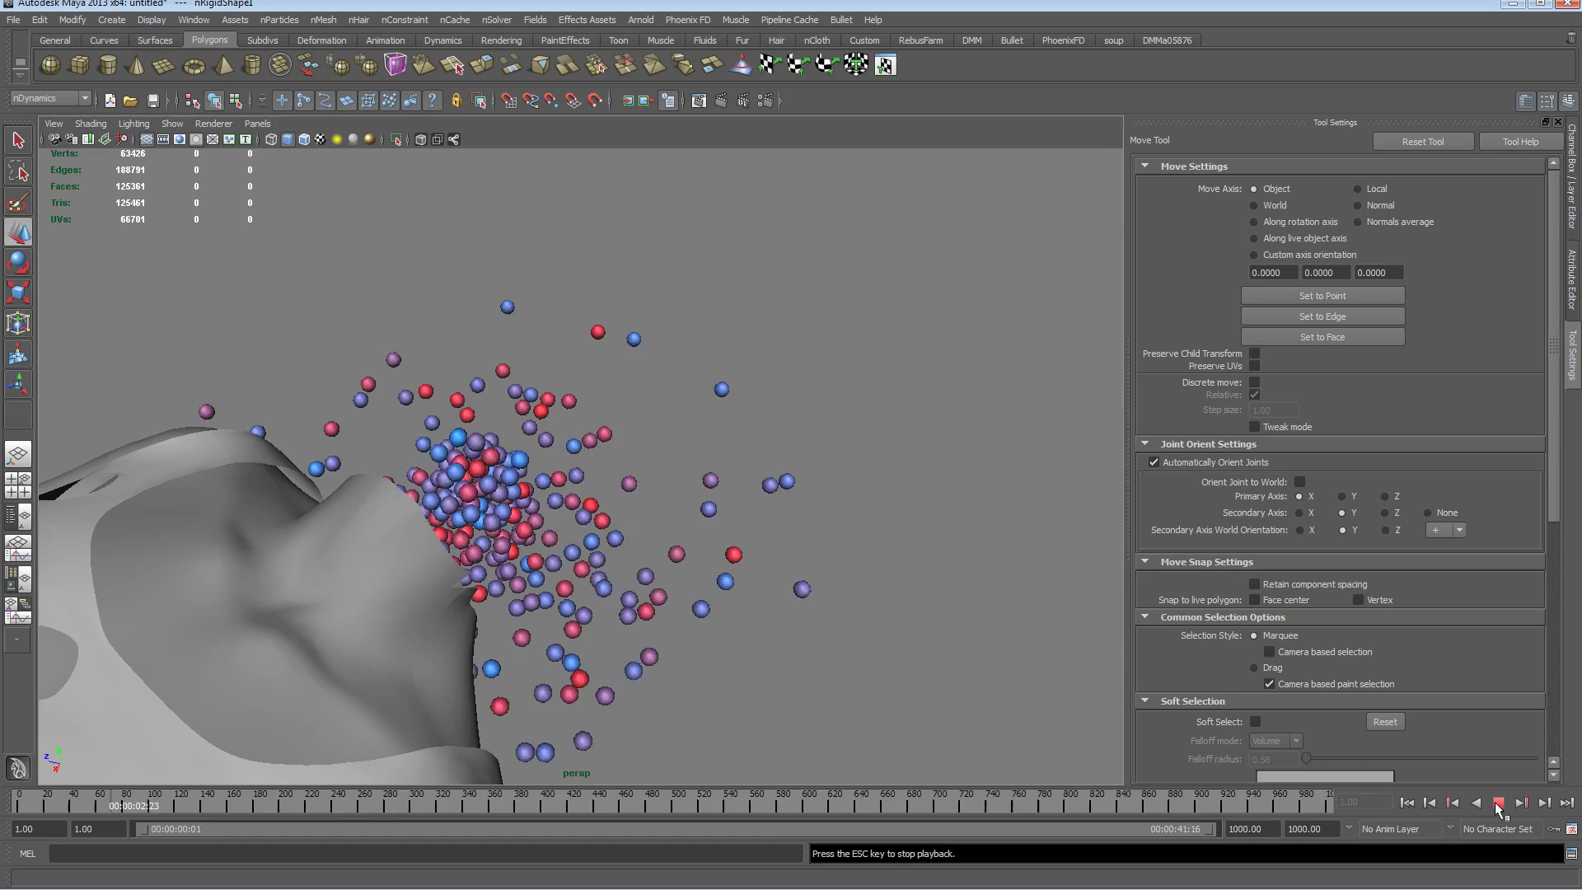
click(1497, 803)
alt+drag(840, 486, 748, 497)
alt+right_drag(748, 497, 743, 513)
alt+drag(743, 513, 783, 500)
alt+right_drag(782, 500, 945, 500)
mouse_move(832, 495)
alt+mouse_down()
mouse_move(700, 503)
mouse_move(807, 499)
alt+mouse_up()
Rewind and rerun the simulation in a close-up of the neck to check how the particles scatter
click(1407, 802)
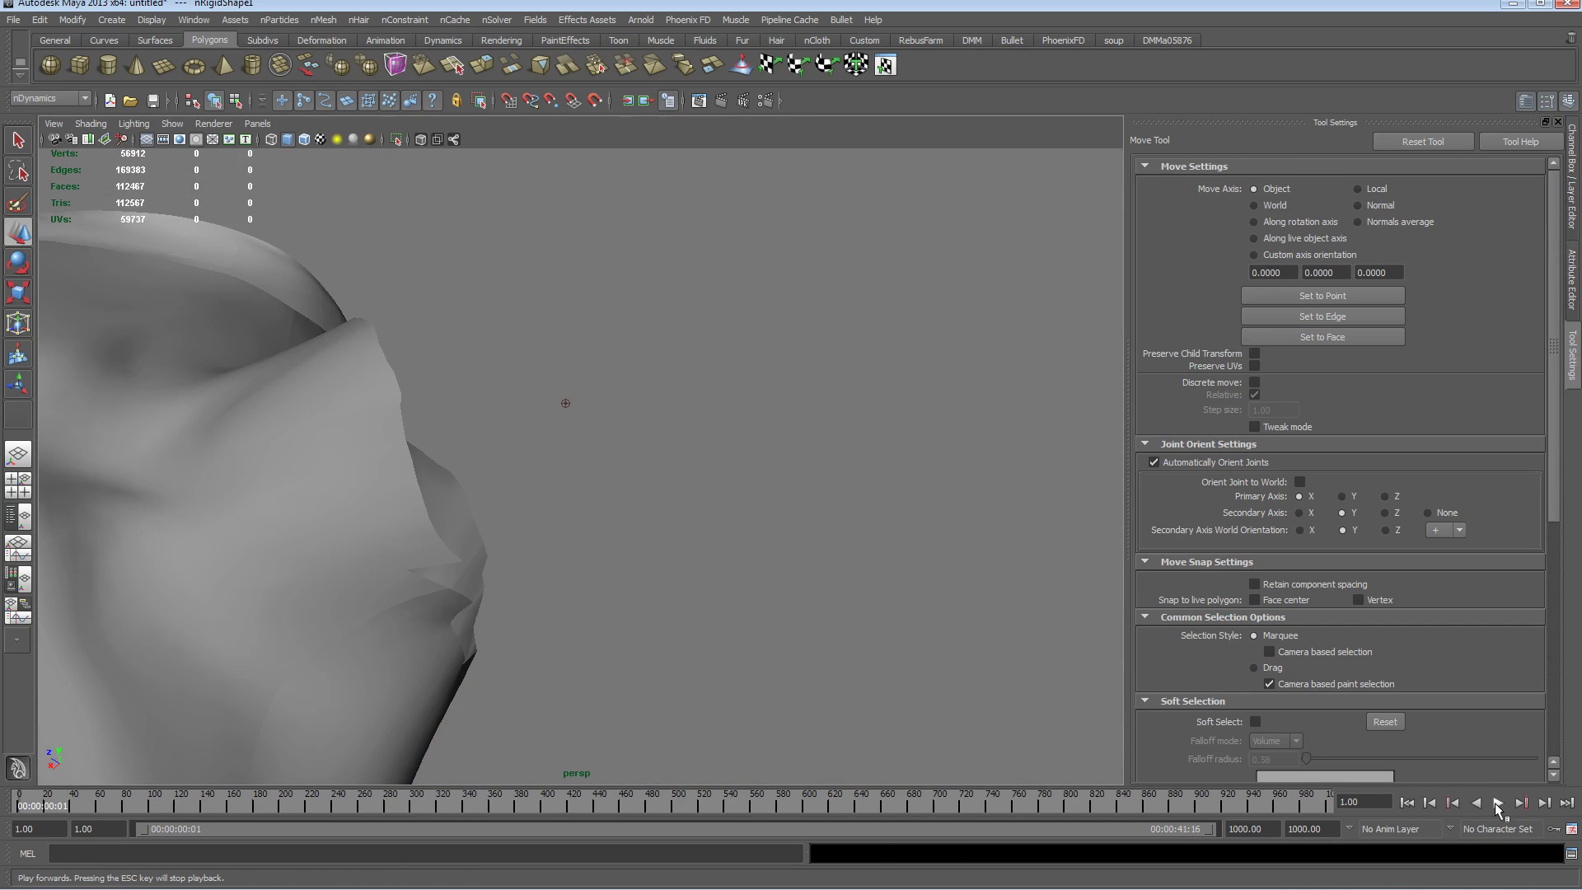
click(1498, 803)
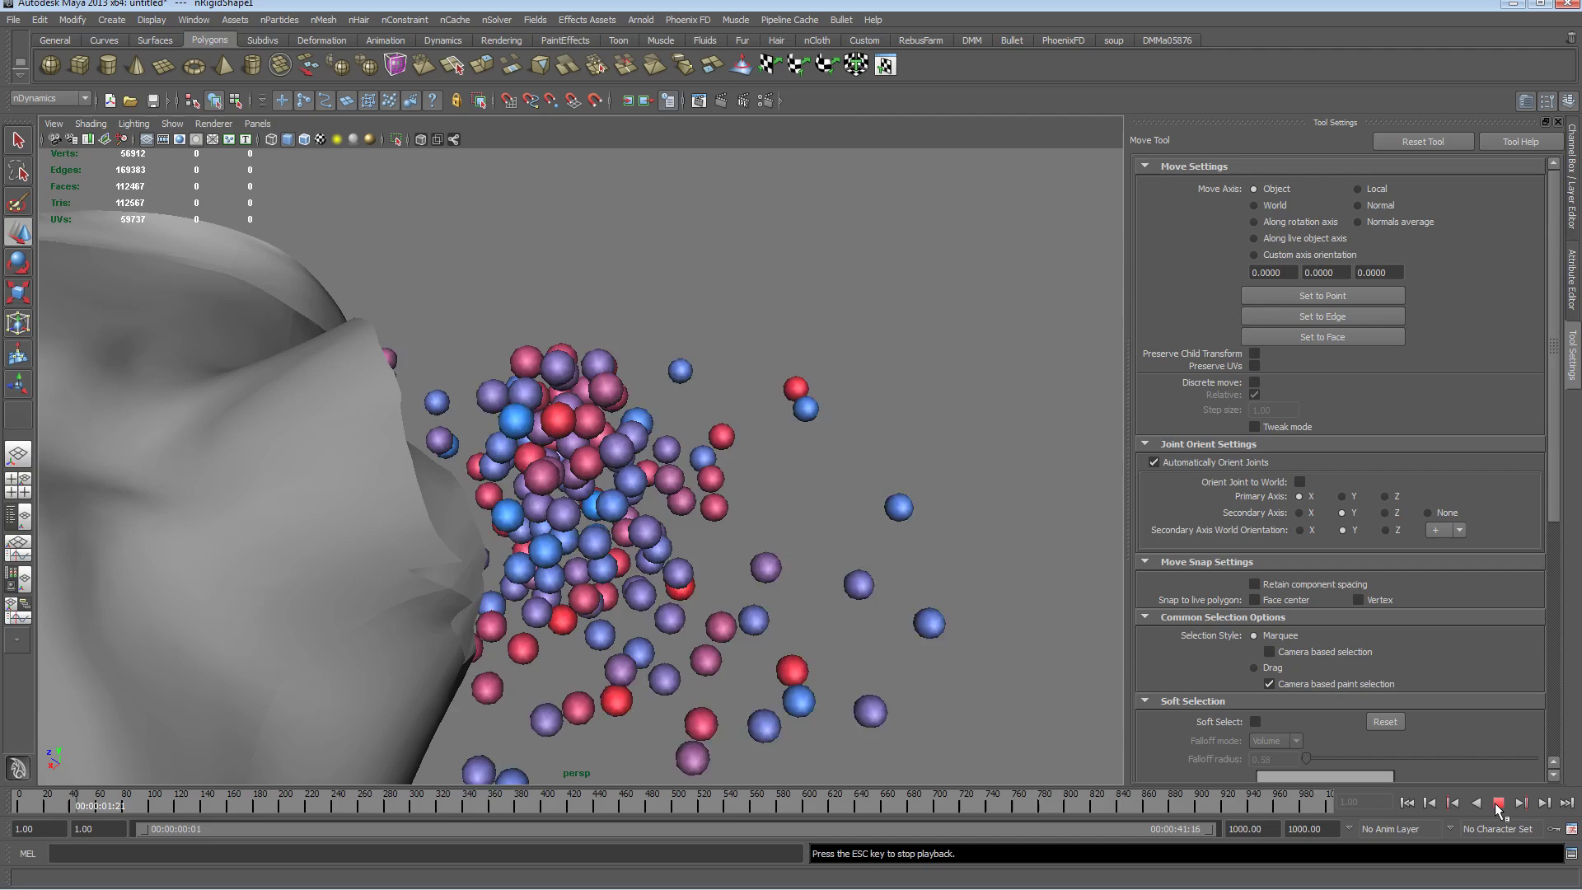
click(1497, 802)
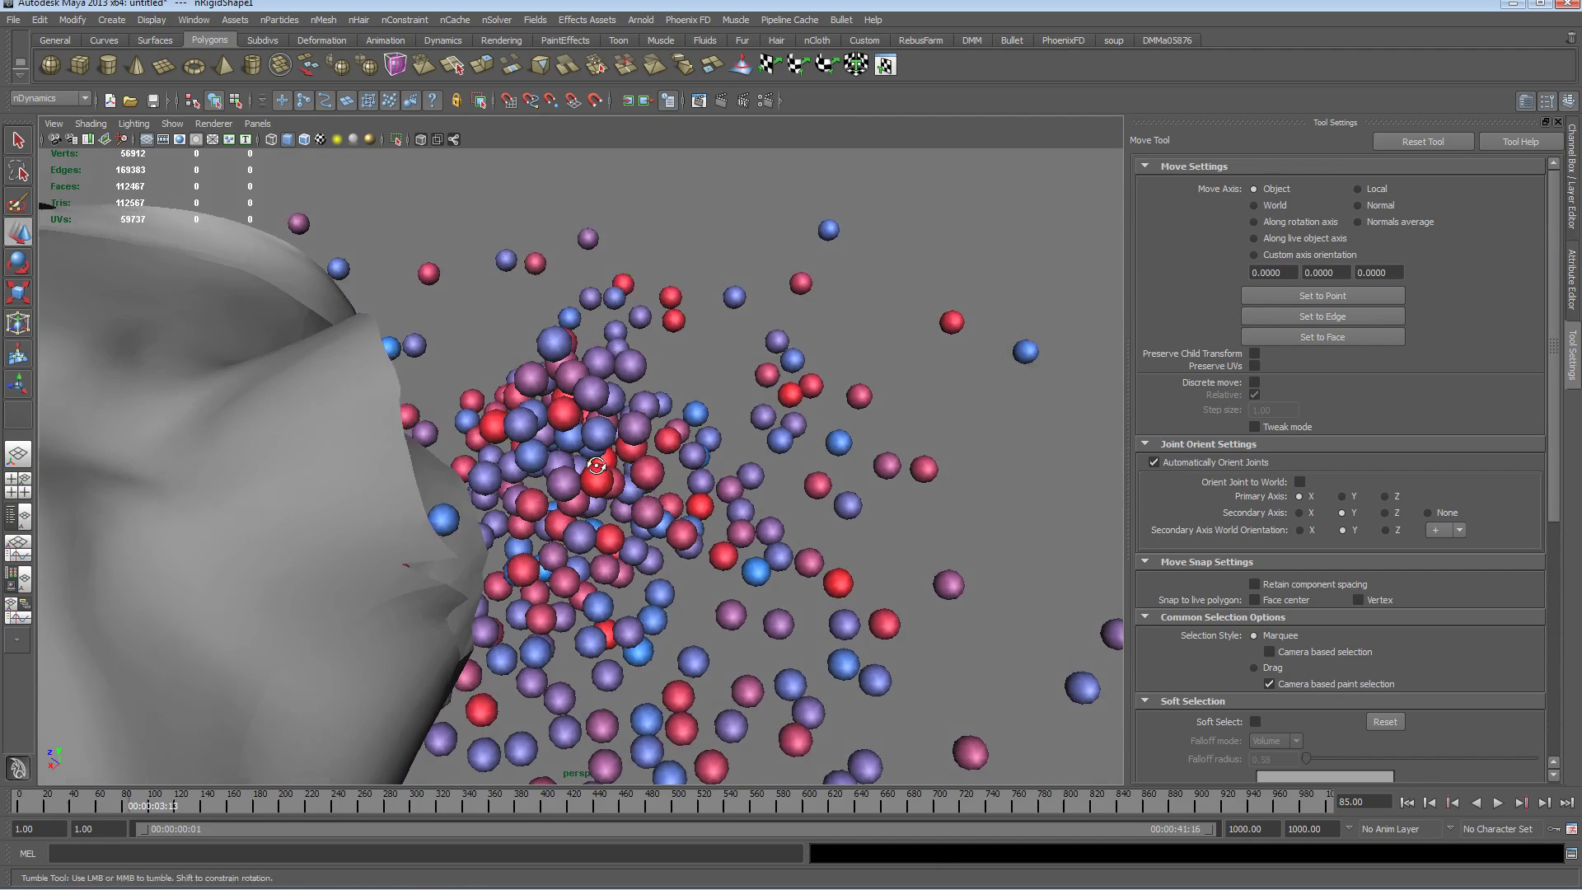
alt+drag(544, 462, 557, 413)
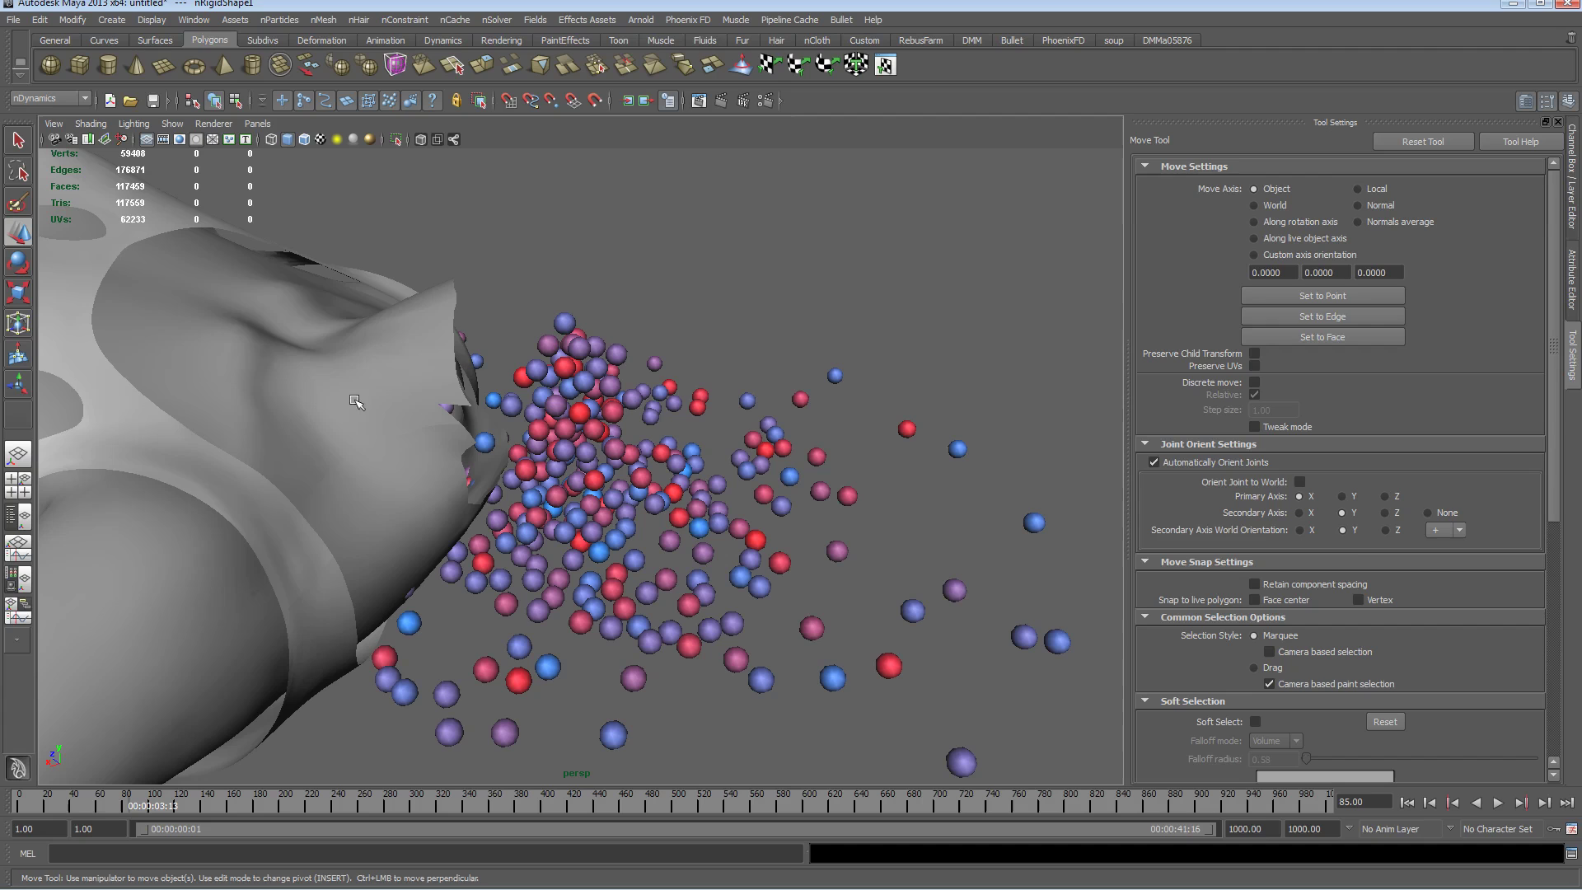
Reopen the Outliner and place it over the empty area beside the particles
click(194, 19)
click(251, 141)
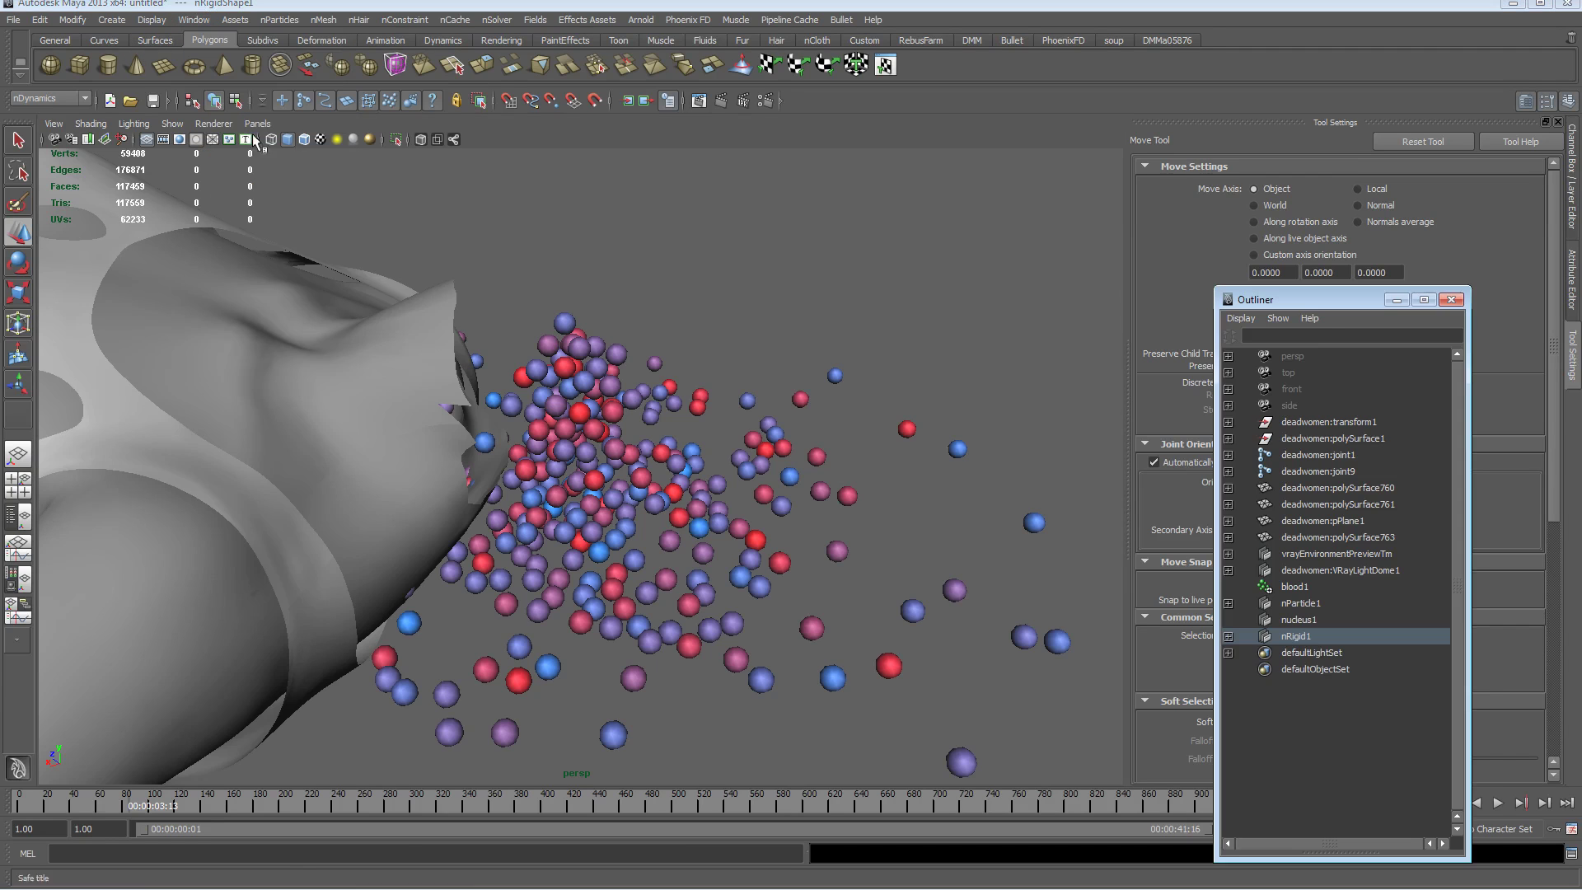
drag(1305, 304, 1008, 189)
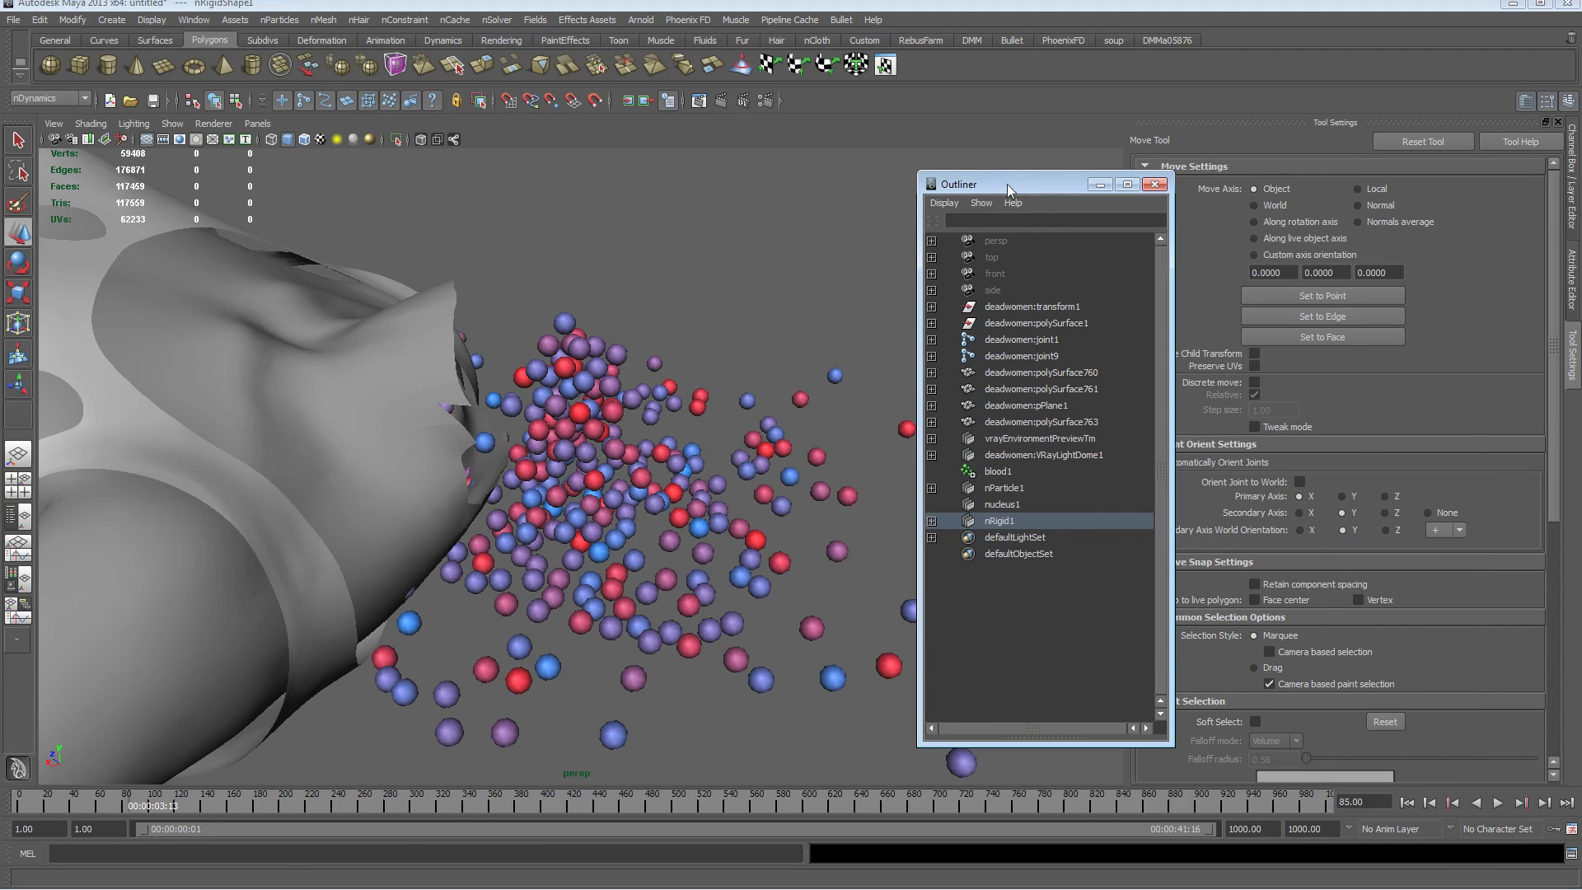
Convert the nParticle1 blood particles to a polygon mesh and view the mesh around the neck
click(1001, 522)
click(1004, 488)
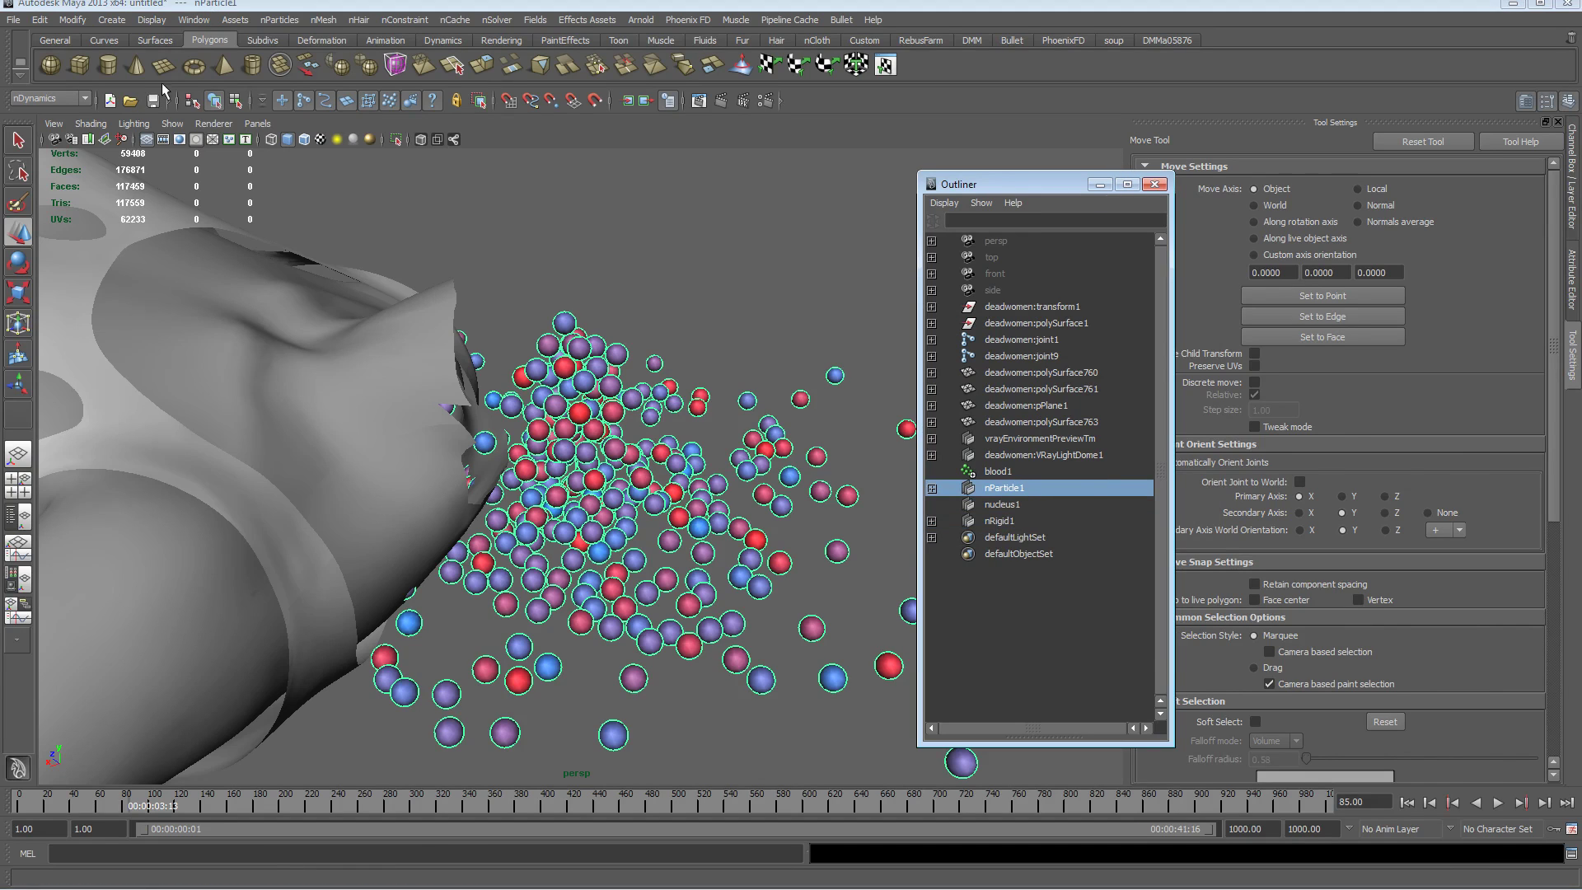
click(109, 21)
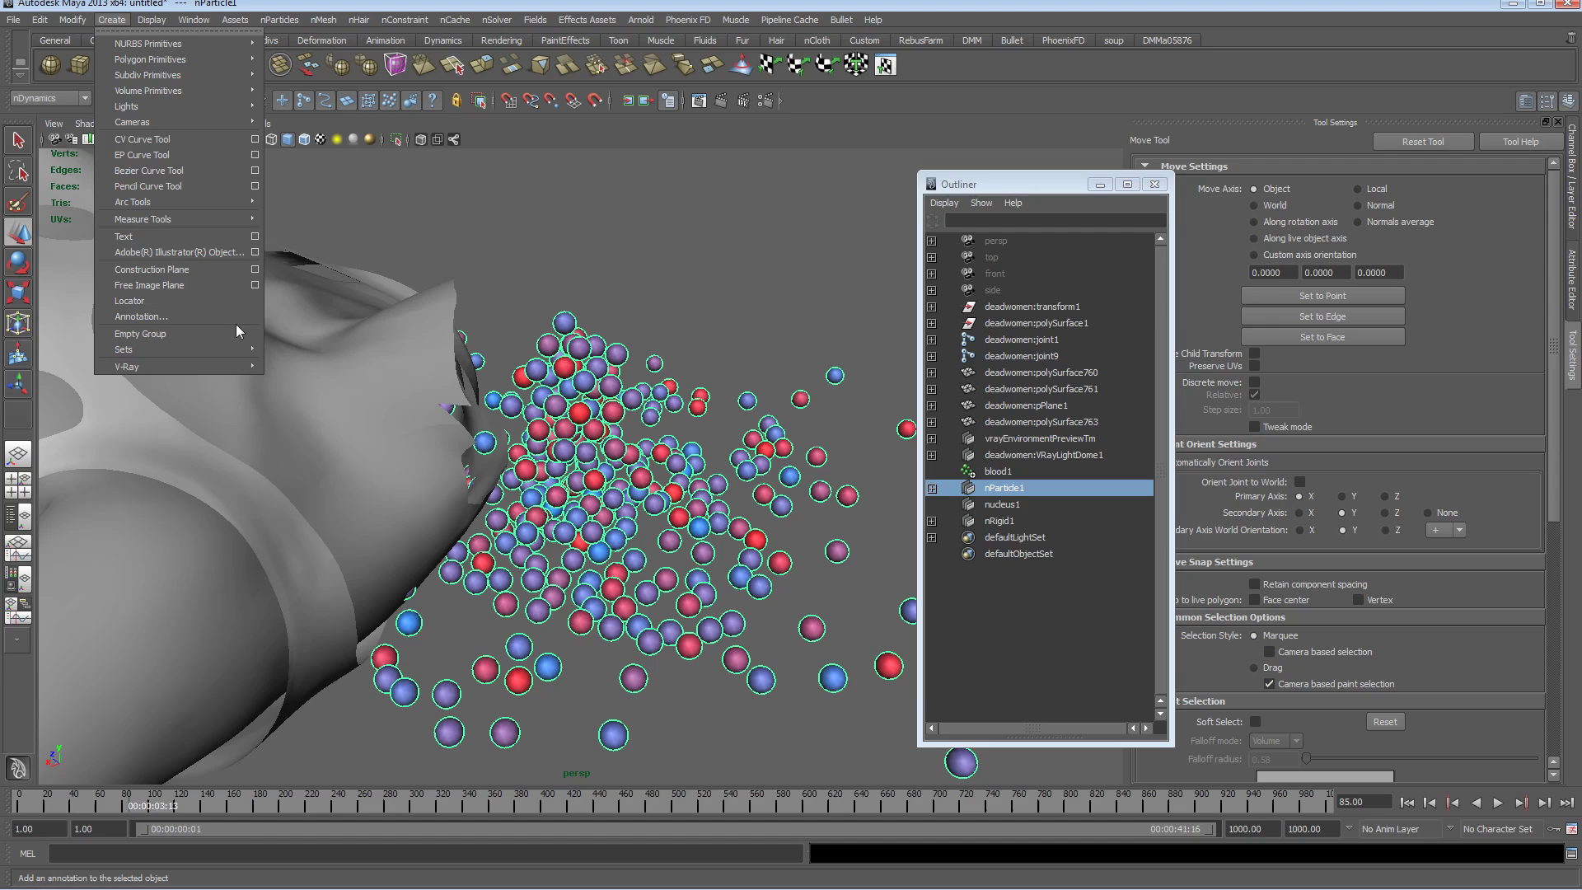
mouse_move(72, 20)
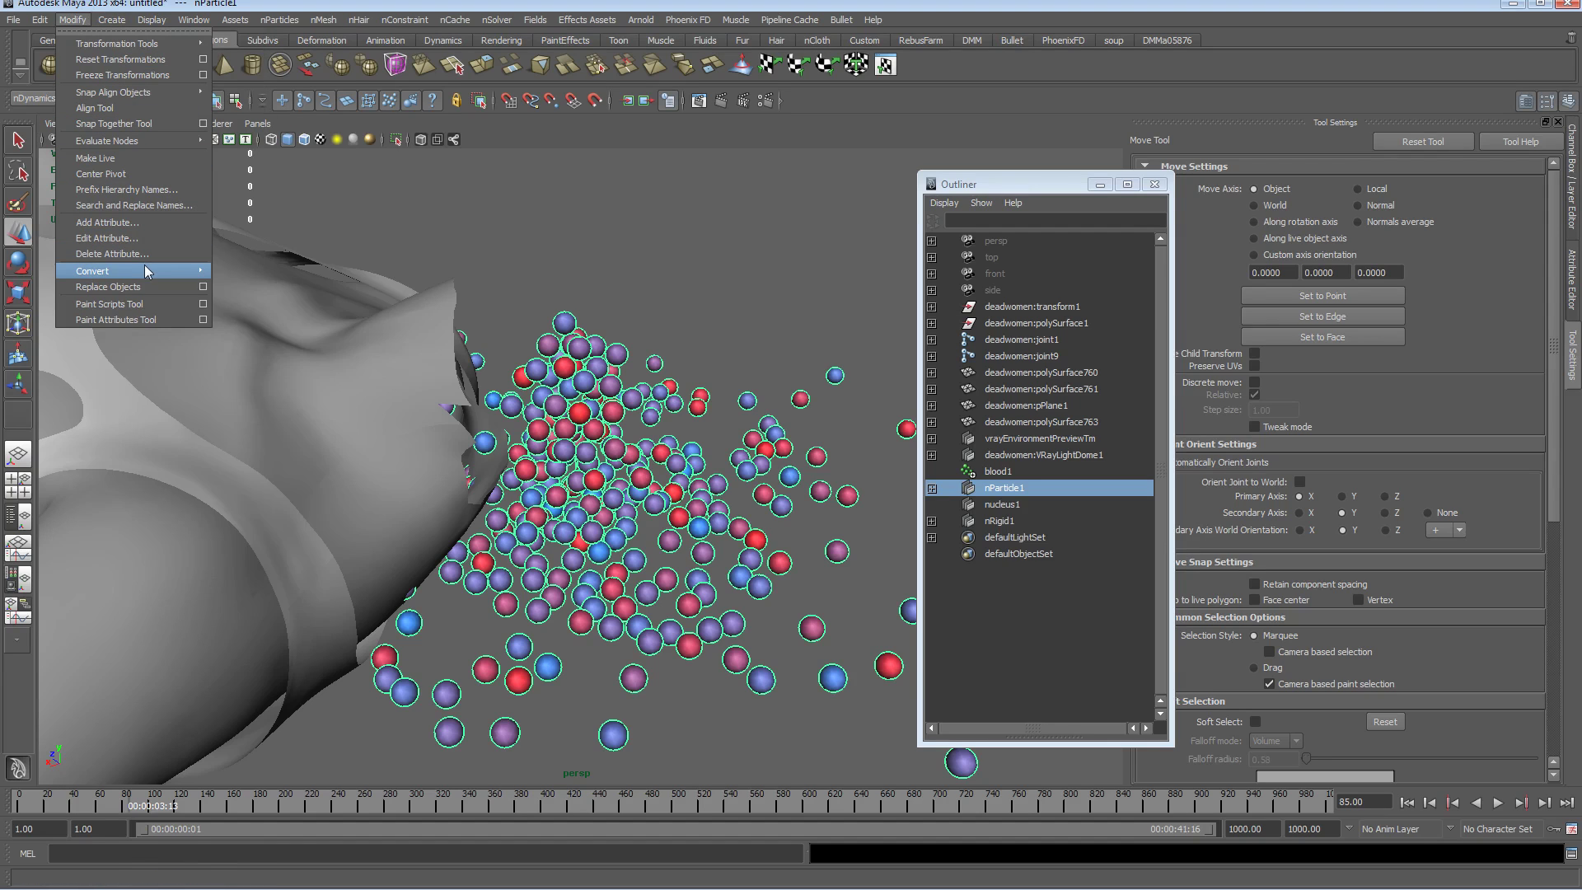
mouse_move(149, 272)
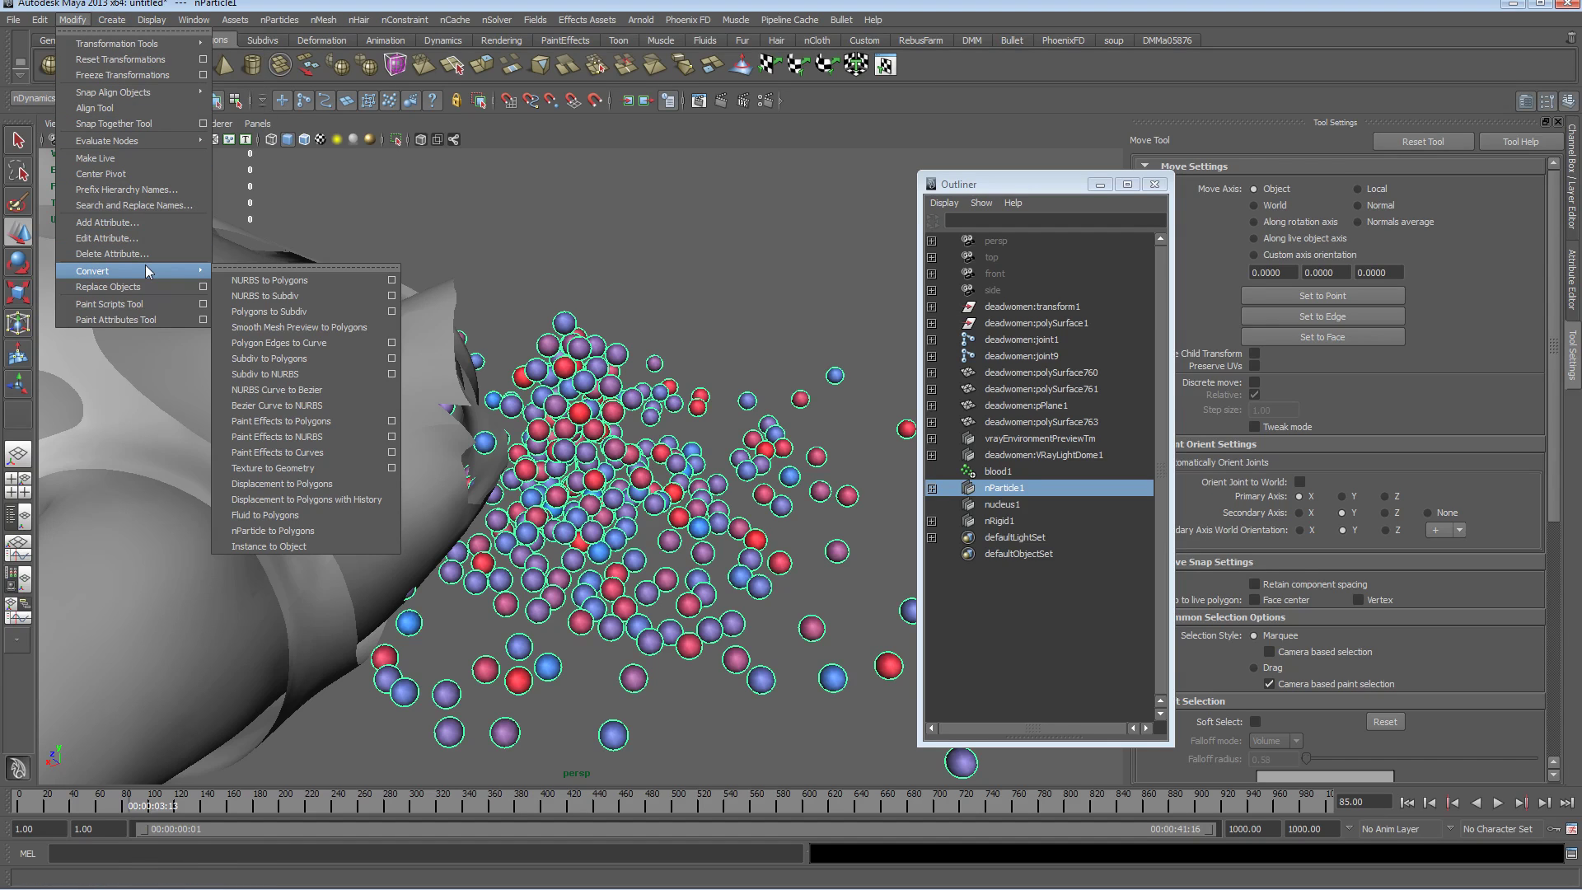
click(296, 531)
mouse_move(485, 514)
alt+mouse_down()
mouse_move(523, 519)
mouse_move(494, 501)
alt+mouse_up()
alt+right_drag(494, 502, 403, 487)
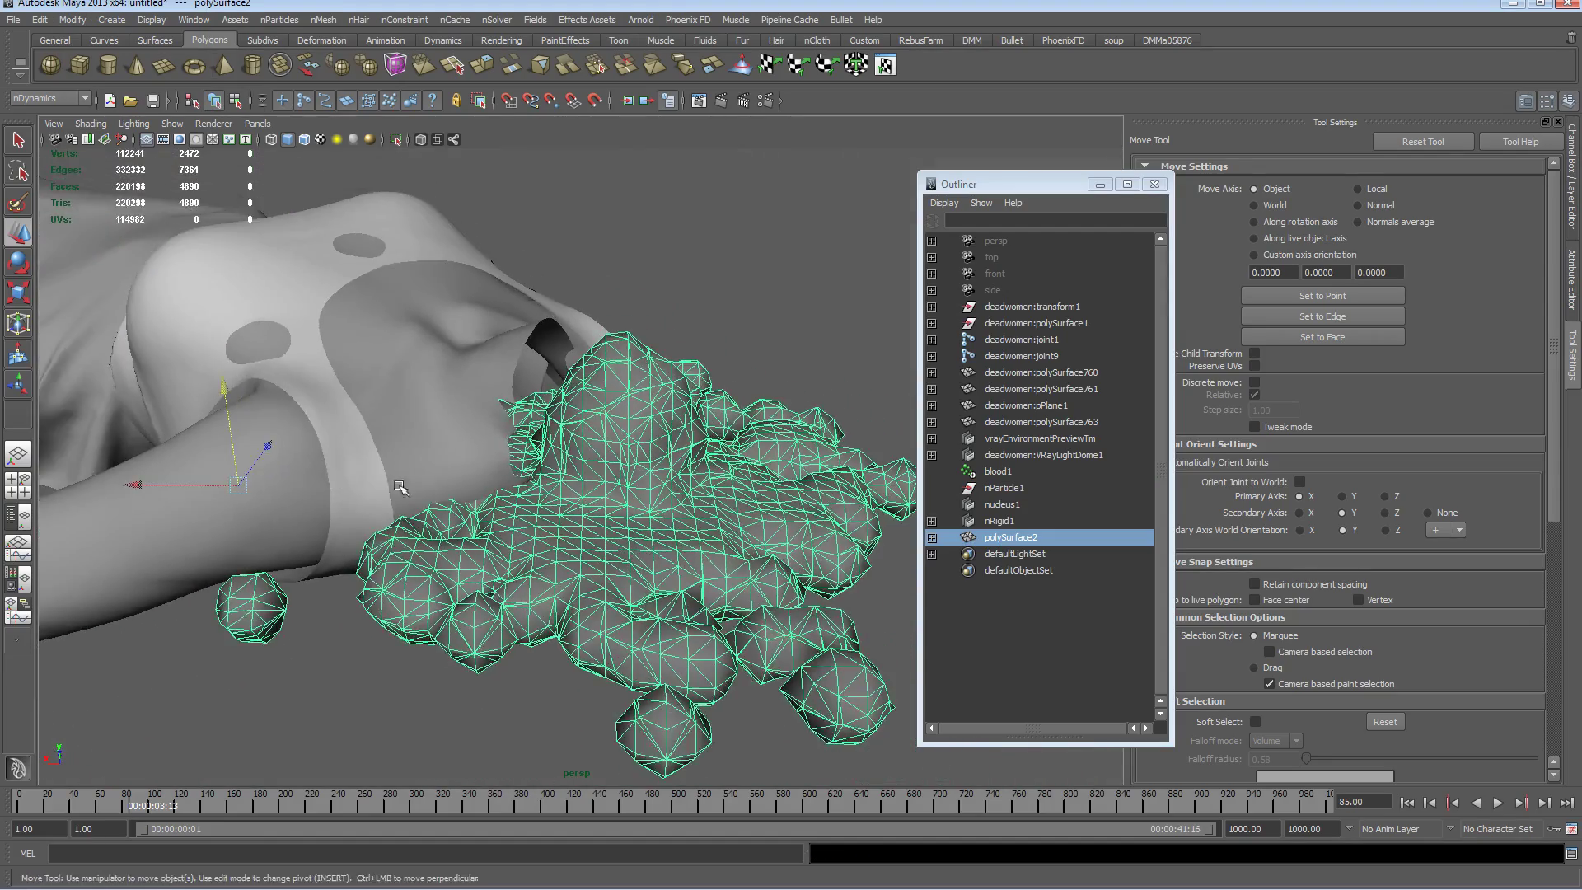
alt+drag(403, 487, 508, 495)
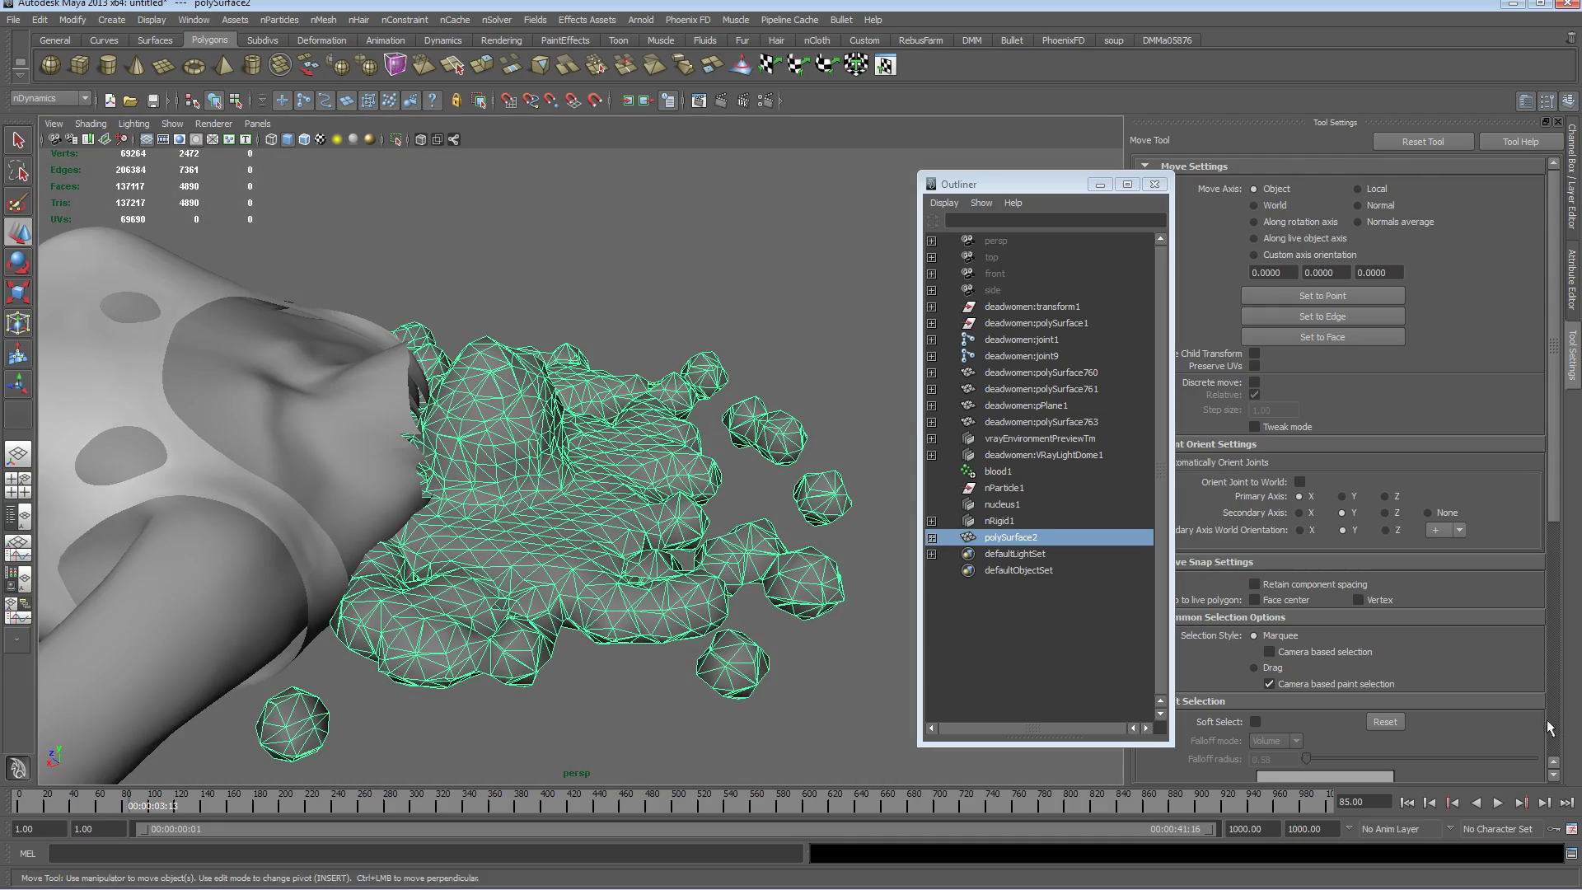
Run the simulation from frame 1 with the polygon blood mesh and inspect its shape close up at the neck
click(1406, 803)
click(1498, 802)
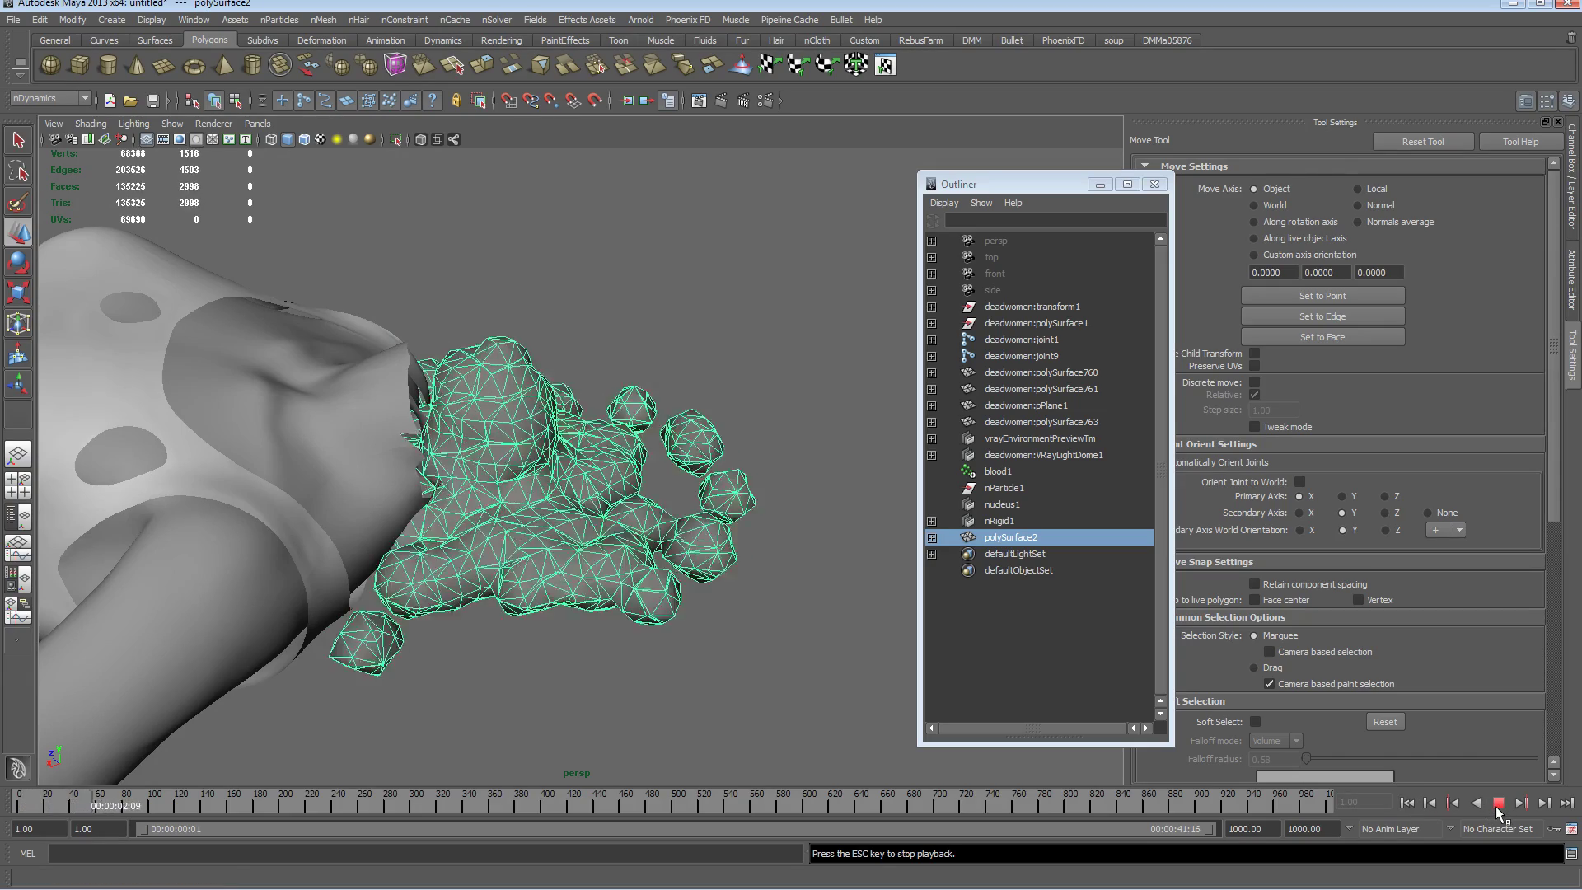
click(1496, 807)
mouse_move(514, 262)
alt+mouse_down()
mouse_move(445, 287)
mouse_move(530, 275)
alt+mouse_up()
alt+right_drag(529, 275, 741, 370)
alt+drag(741, 370, 697, 390)
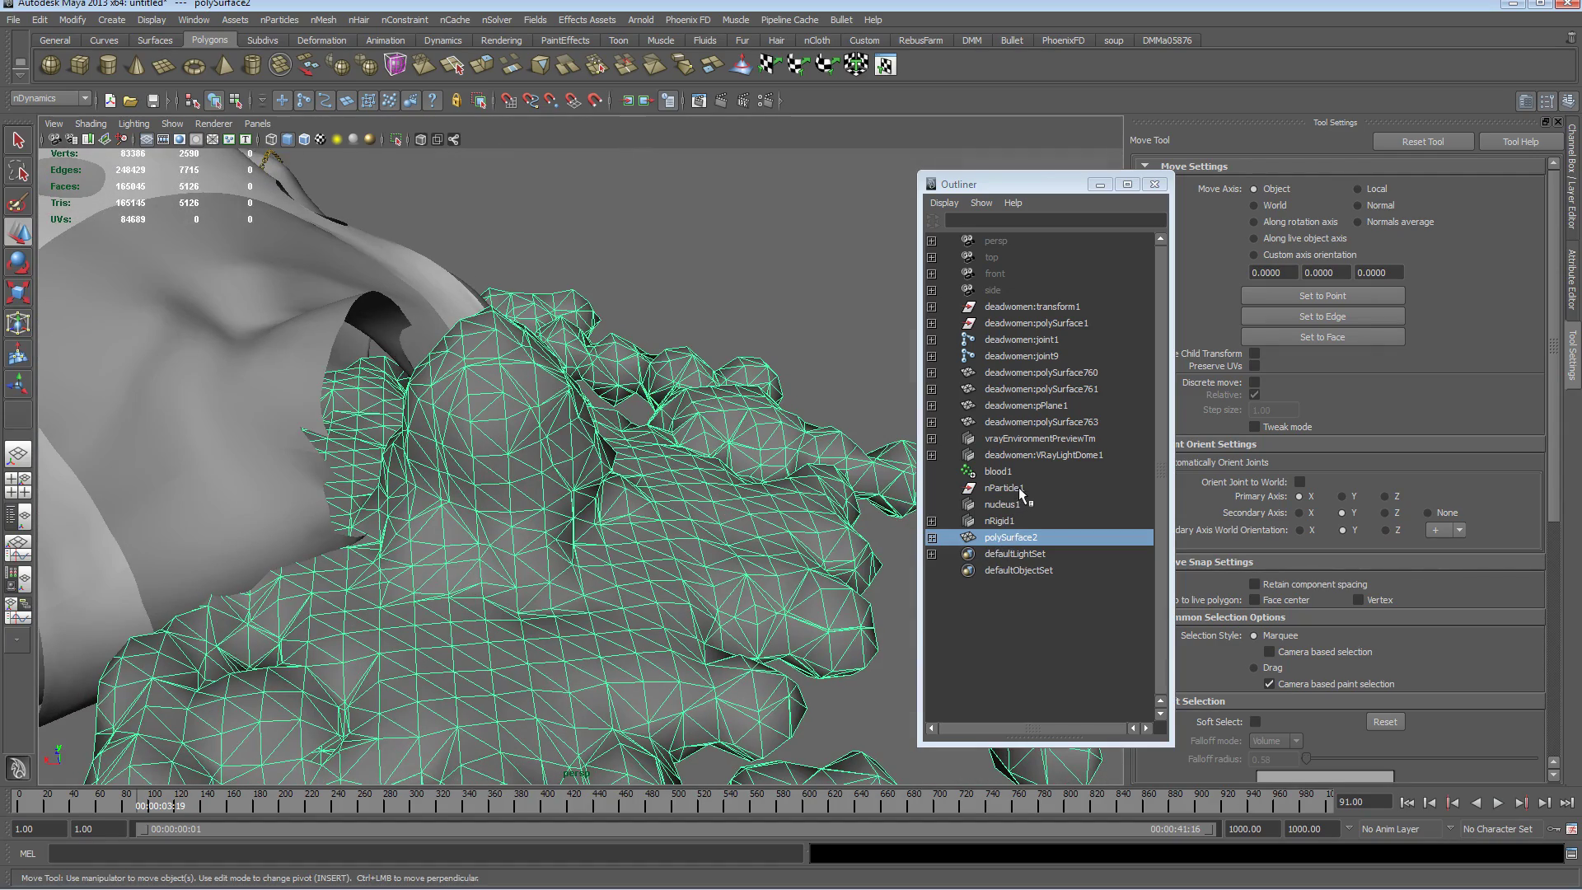
Move the blood1 emitter back inside the neck opening along its X and Z axes
click(1014, 489)
alt+drag(777, 487, 565, 459)
click(1001, 472)
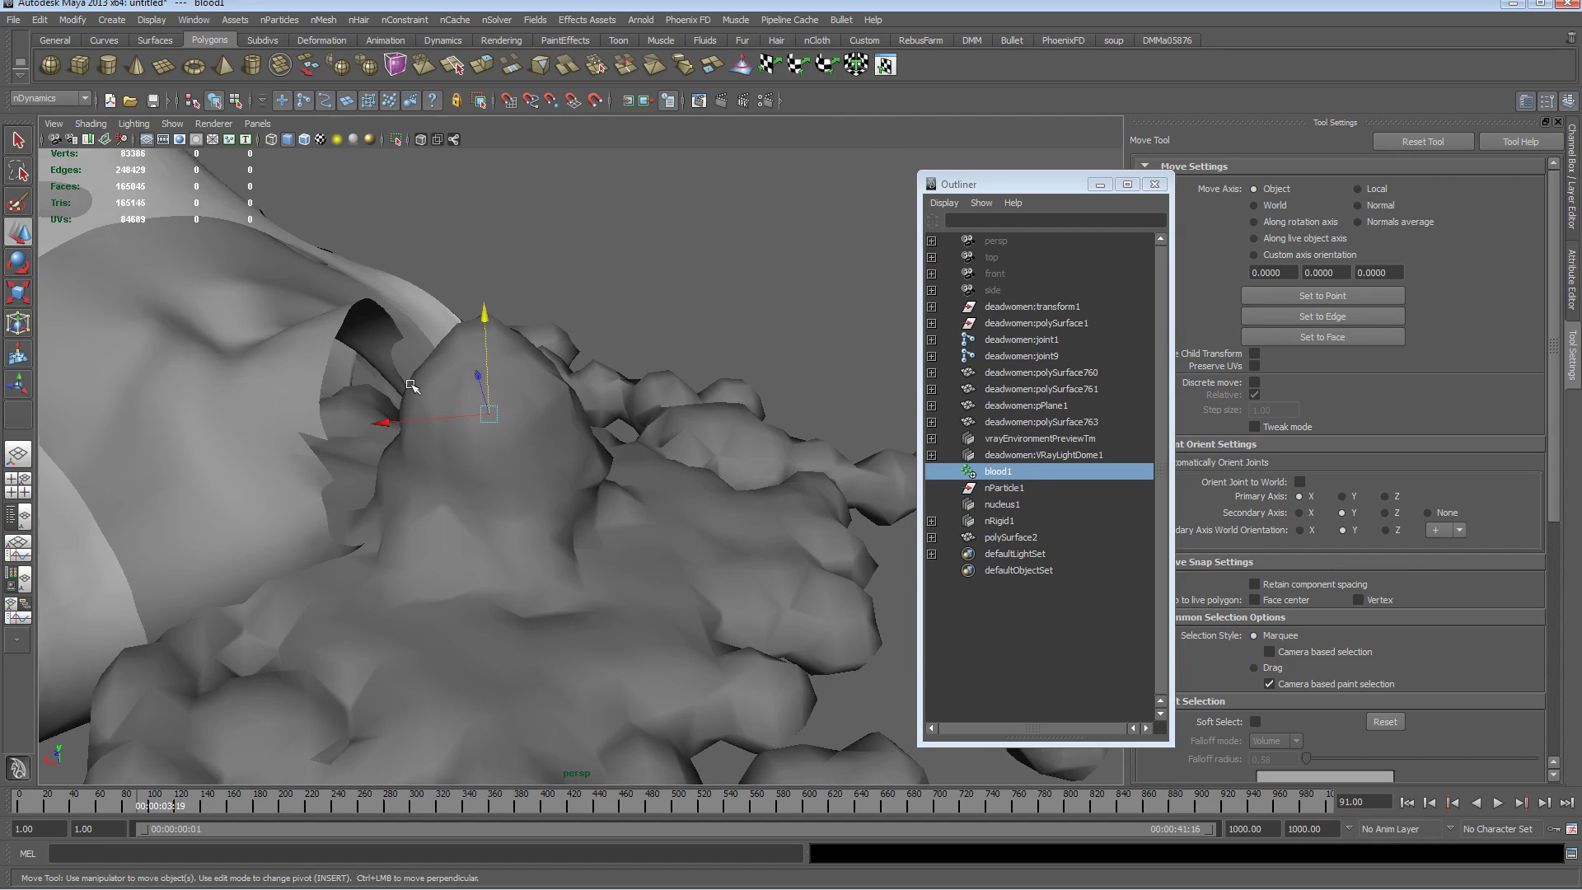
alt+drag(412, 386, 471, 430)
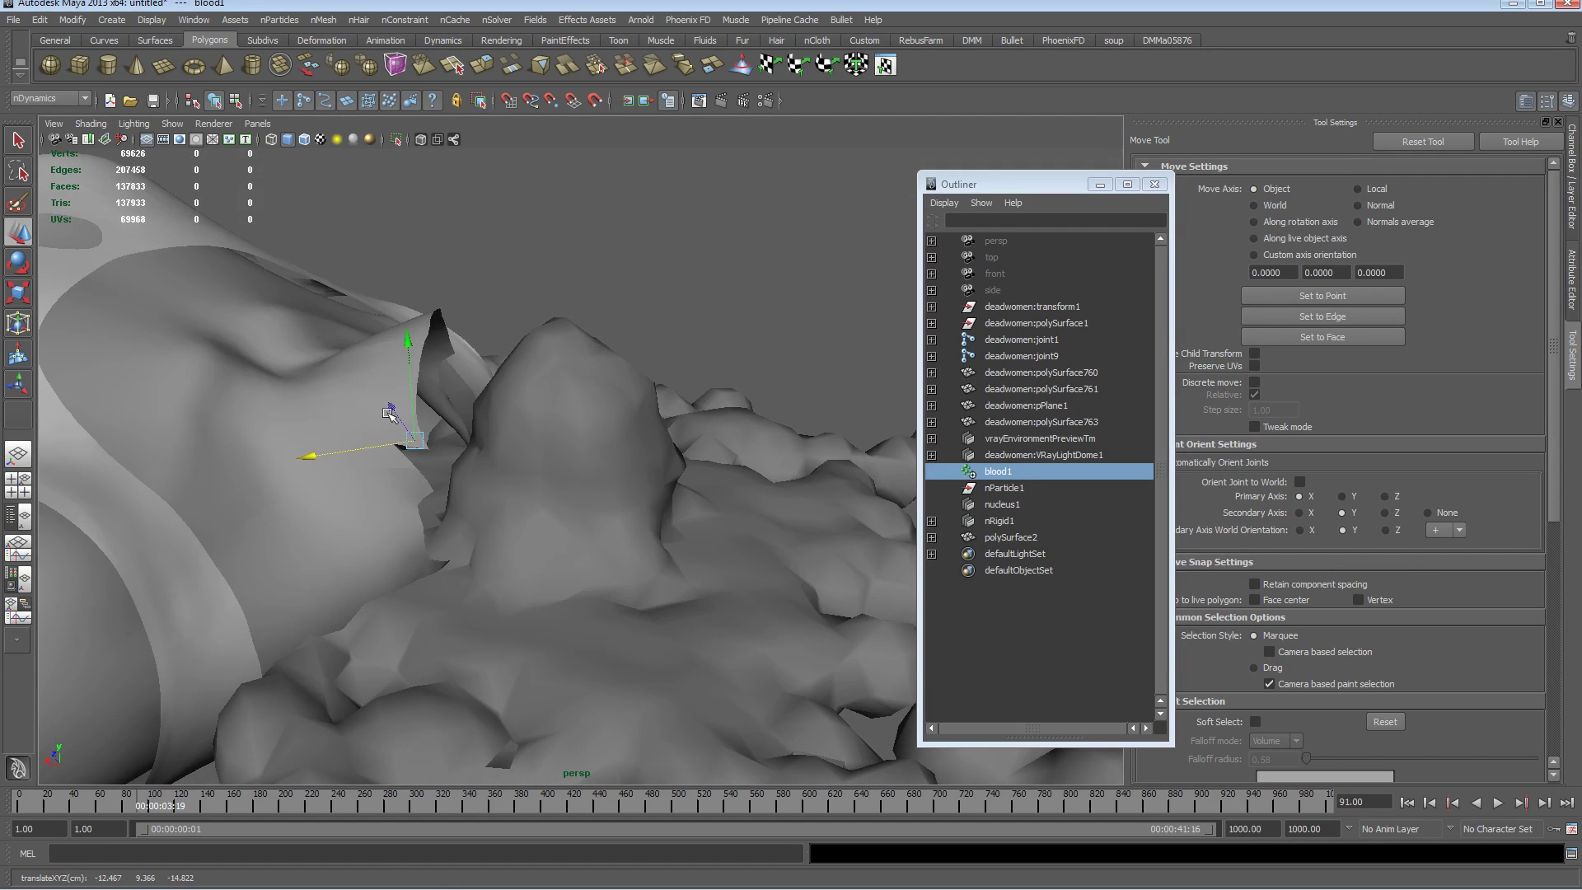
alt+drag(371, 378, 1162, 608)
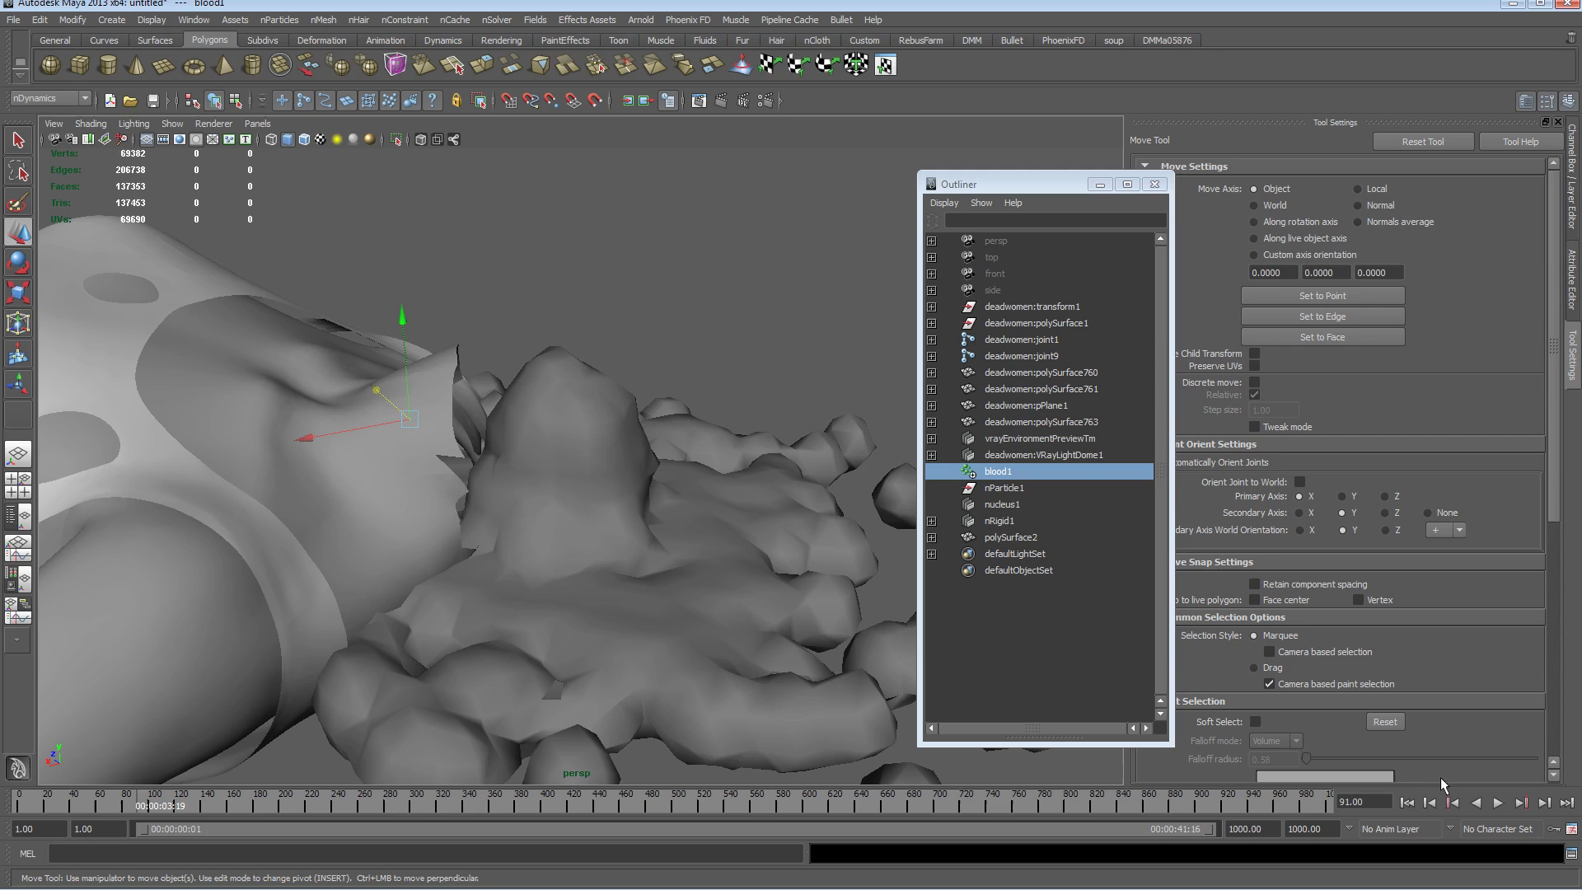
Rerun the simulation from frame 1 and lower the blood1 emitter inside the neck to about Y 8.77
click(1407, 802)
click(1498, 802)
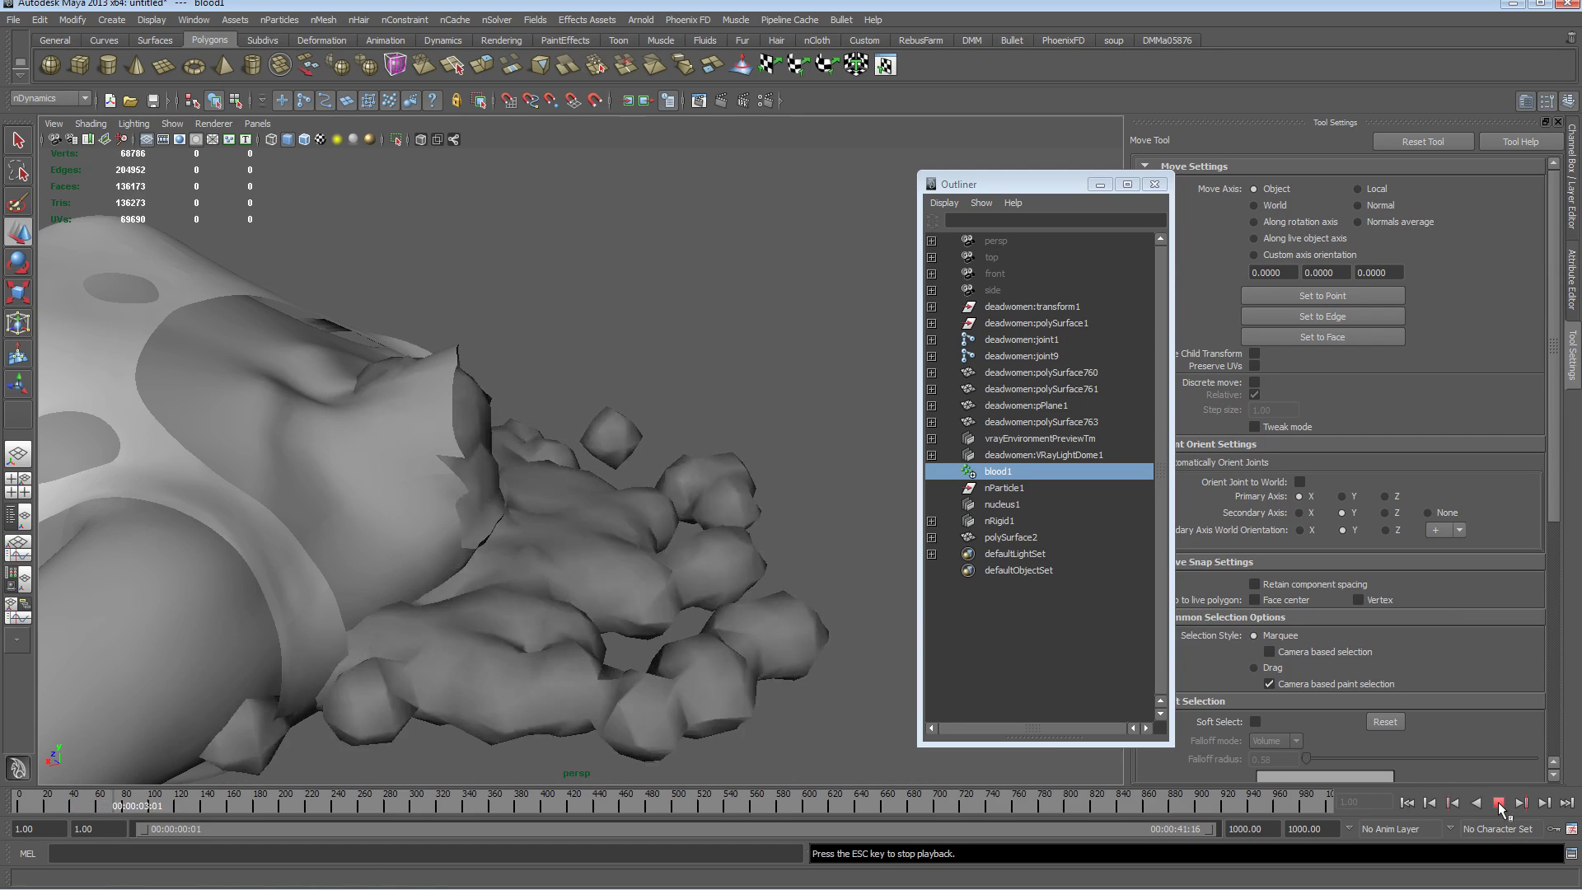
click(1498, 803)
drag(407, 313, 401, 327)
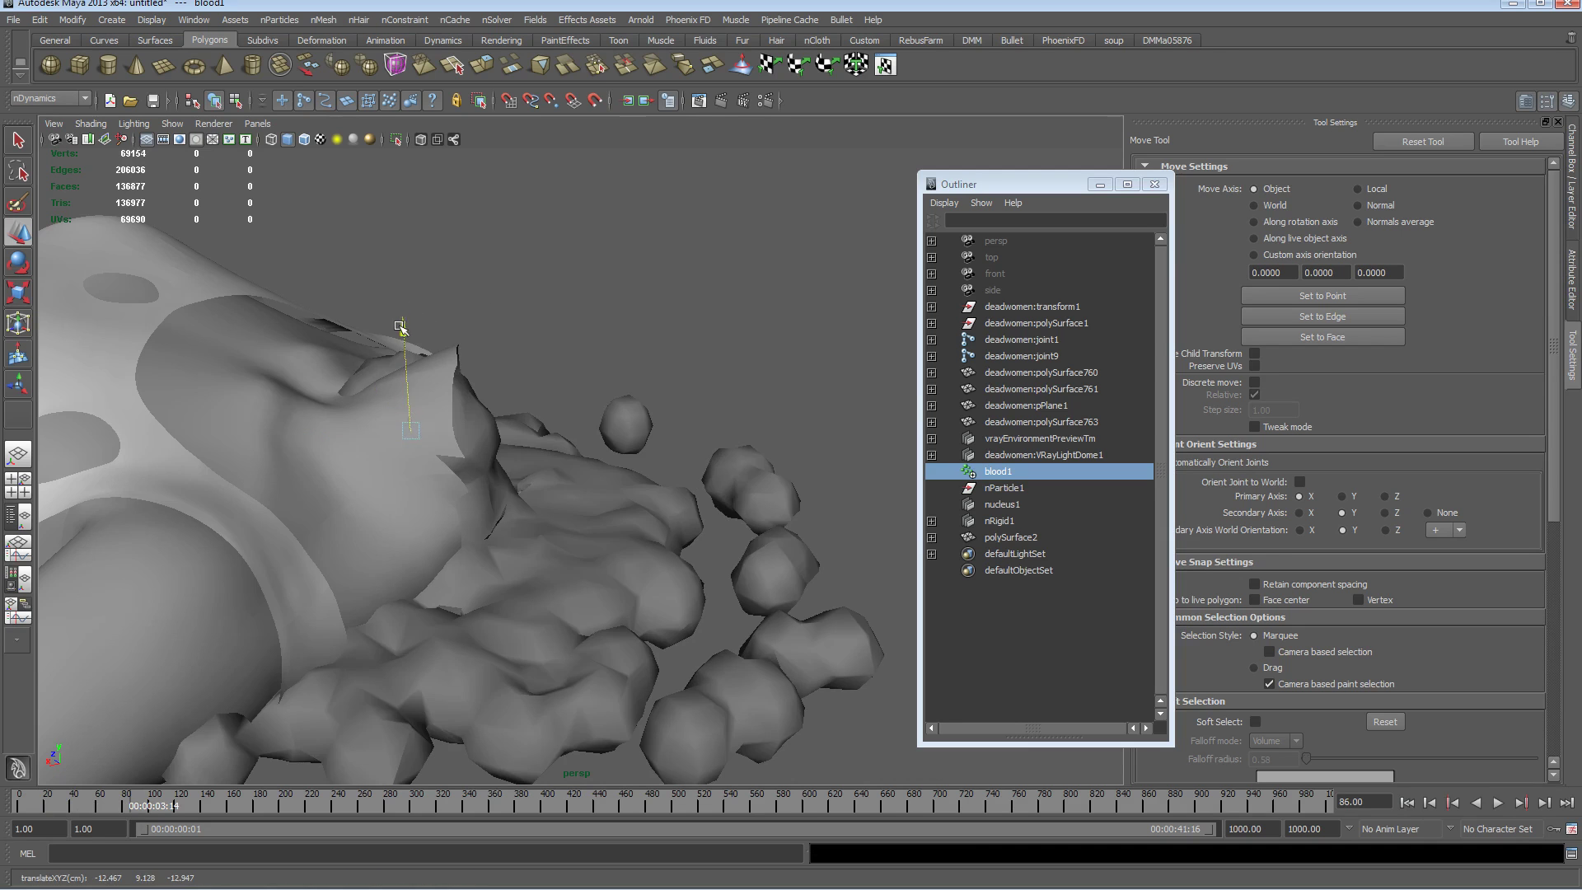
alt+drag(615, 352, 544, 346)
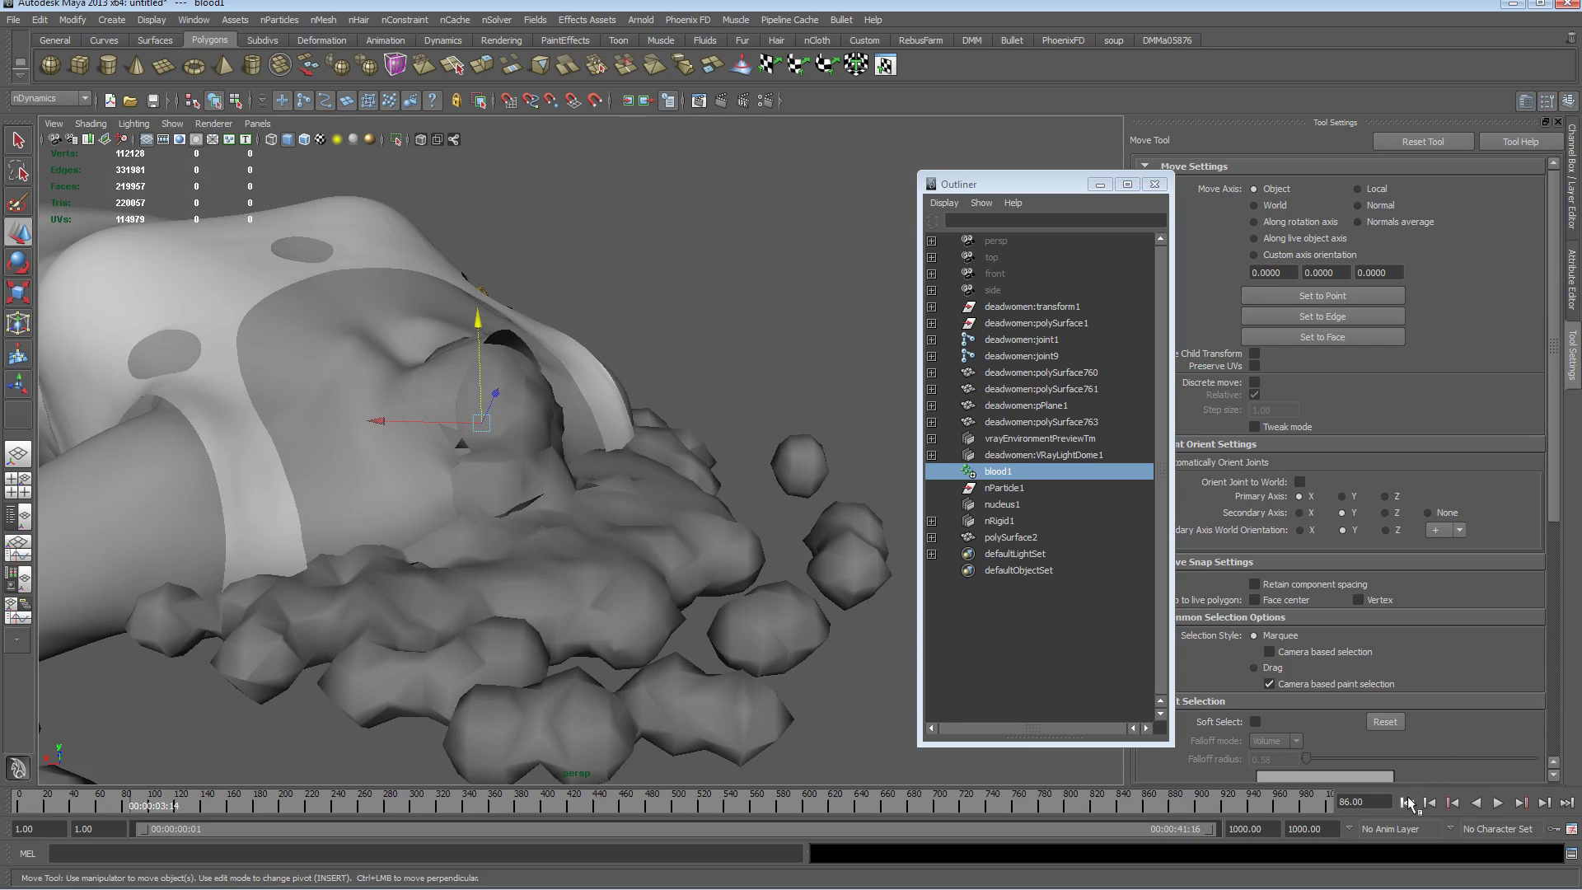
Replay the simulation with the lowered emitter and inspect how the blood mesh flows around the neck and shoulders
click(1407, 803)
click(1498, 802)
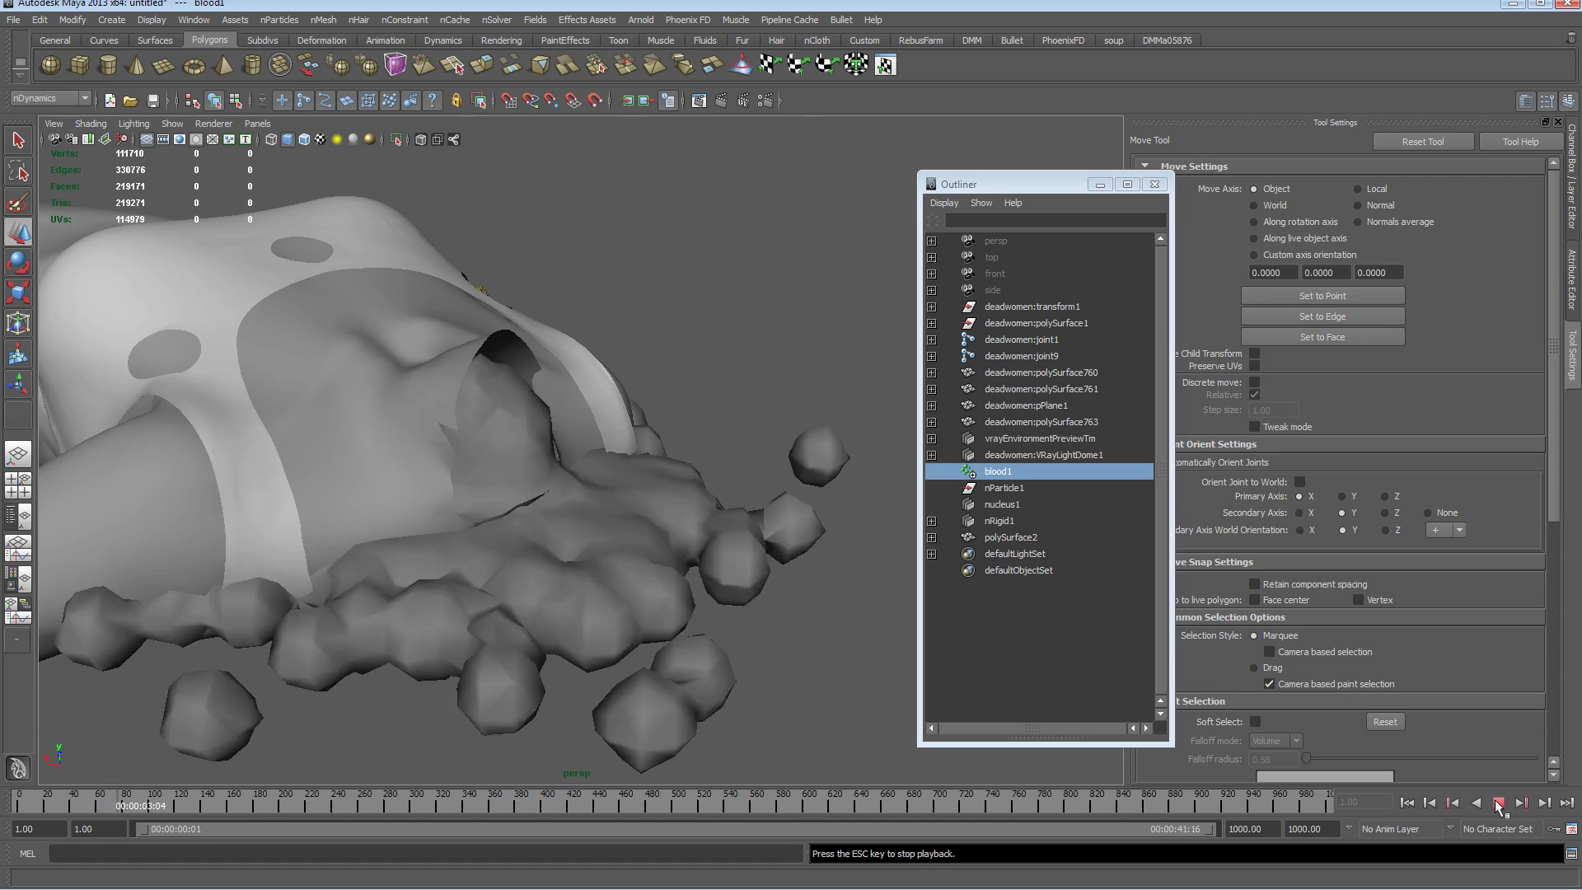
click(1498, 803)
alt+drag(476, 327, 367, 420)
alt+right_drag(368, 421, 603, 436)
alt+drag(602, 436, 585, 412)
alt+middle_drag(531, 379, 544, 406)
alt+right_drag(544, 406, 577, 401)
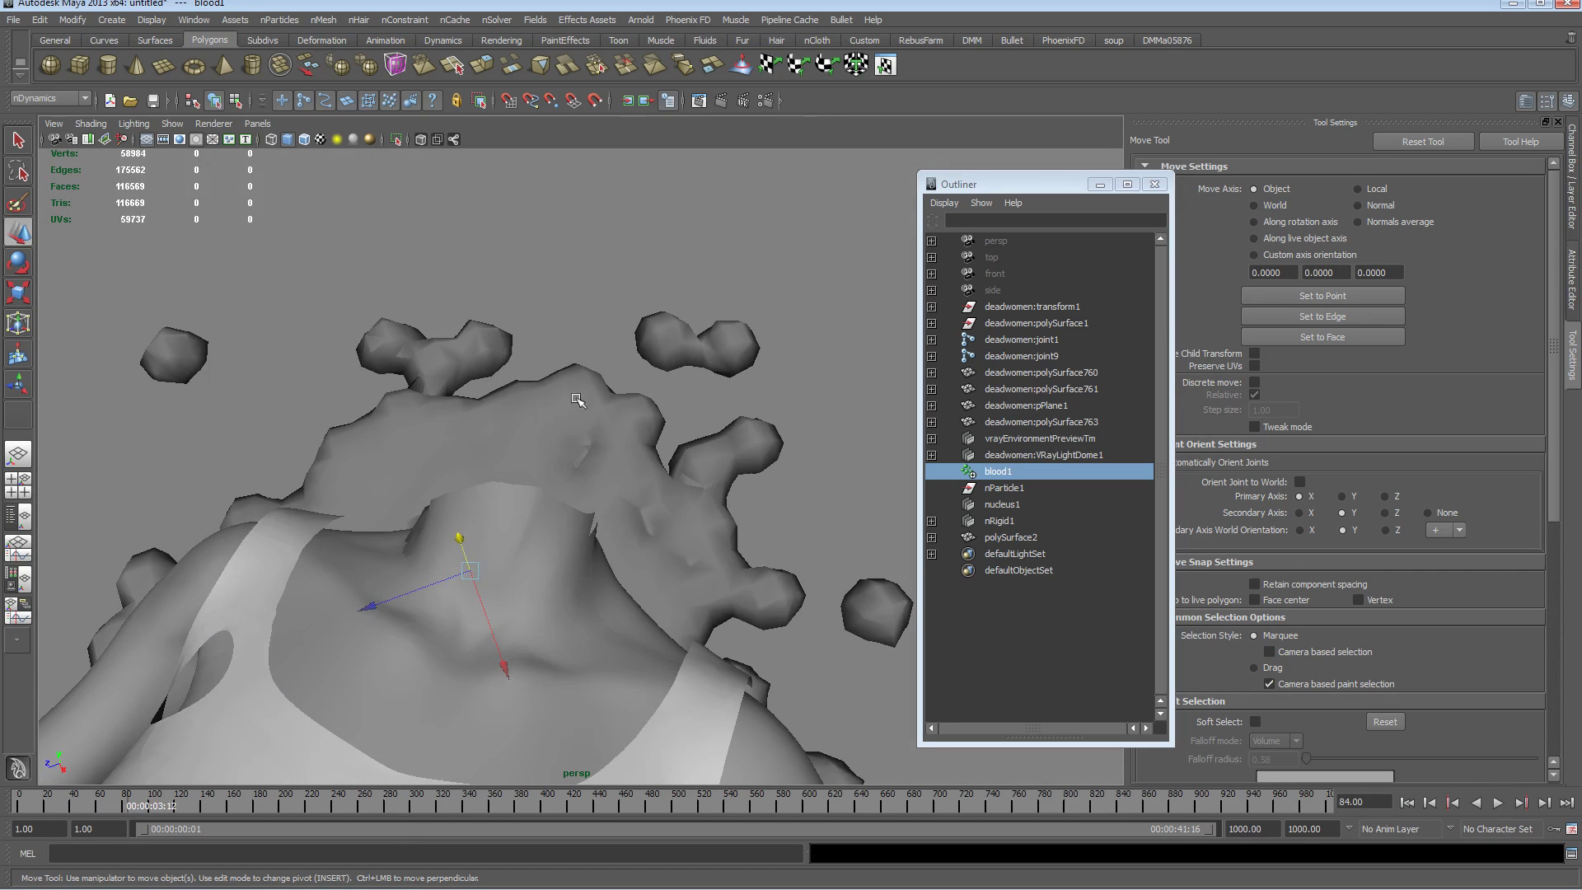
Select the blood mesh and open the Hypershade, placing it so its materials and shader list are accessible
click(579, 400)
click(194, 20)
mouse_move(255, 58)
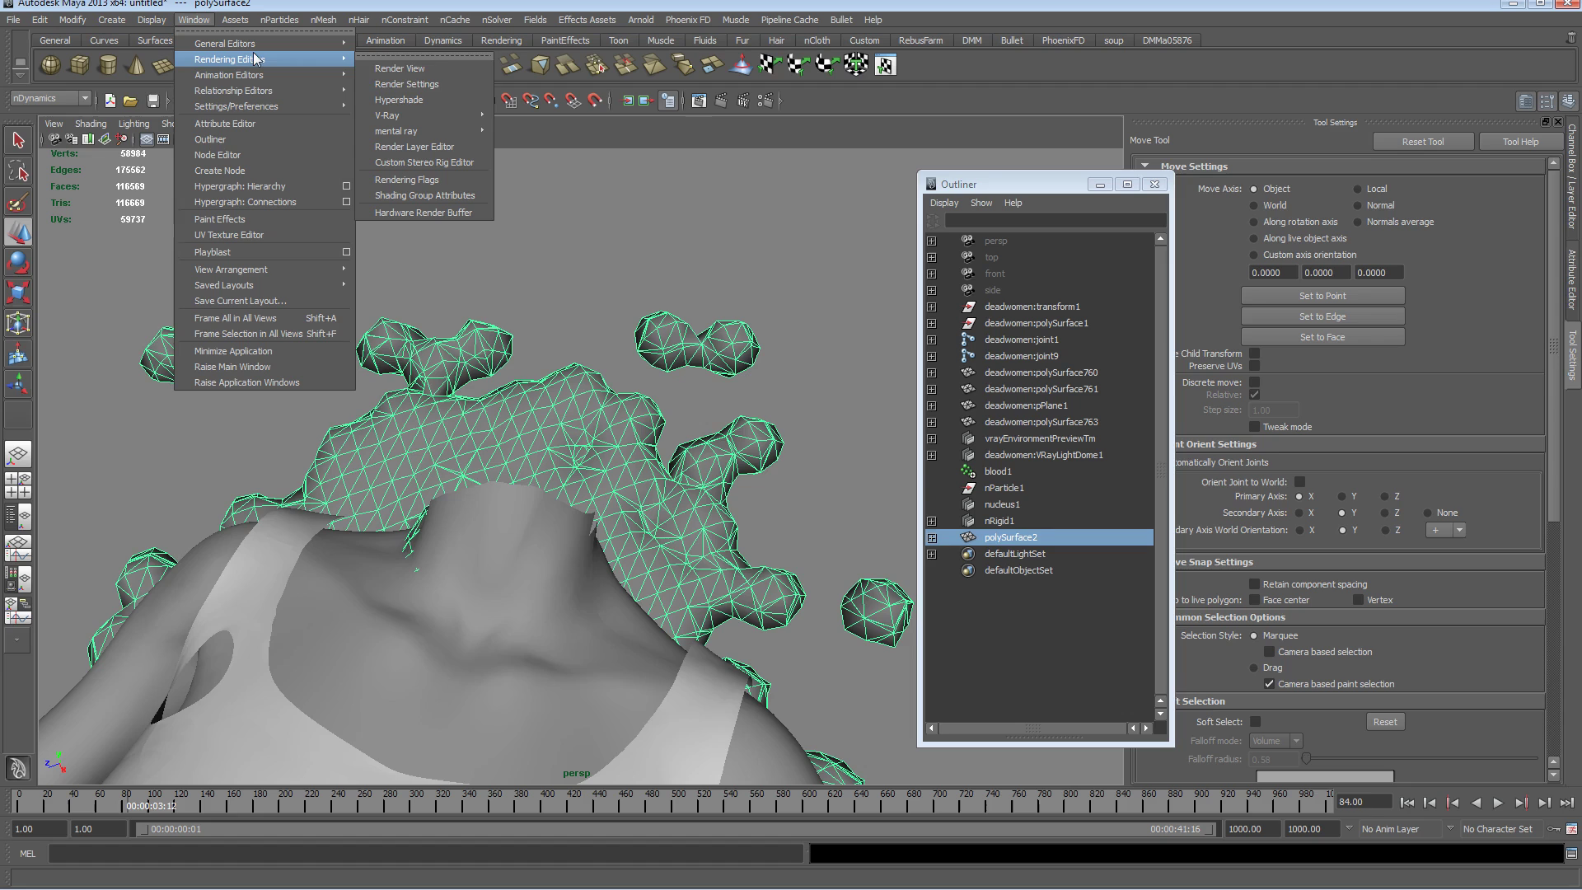
click(416, 100)
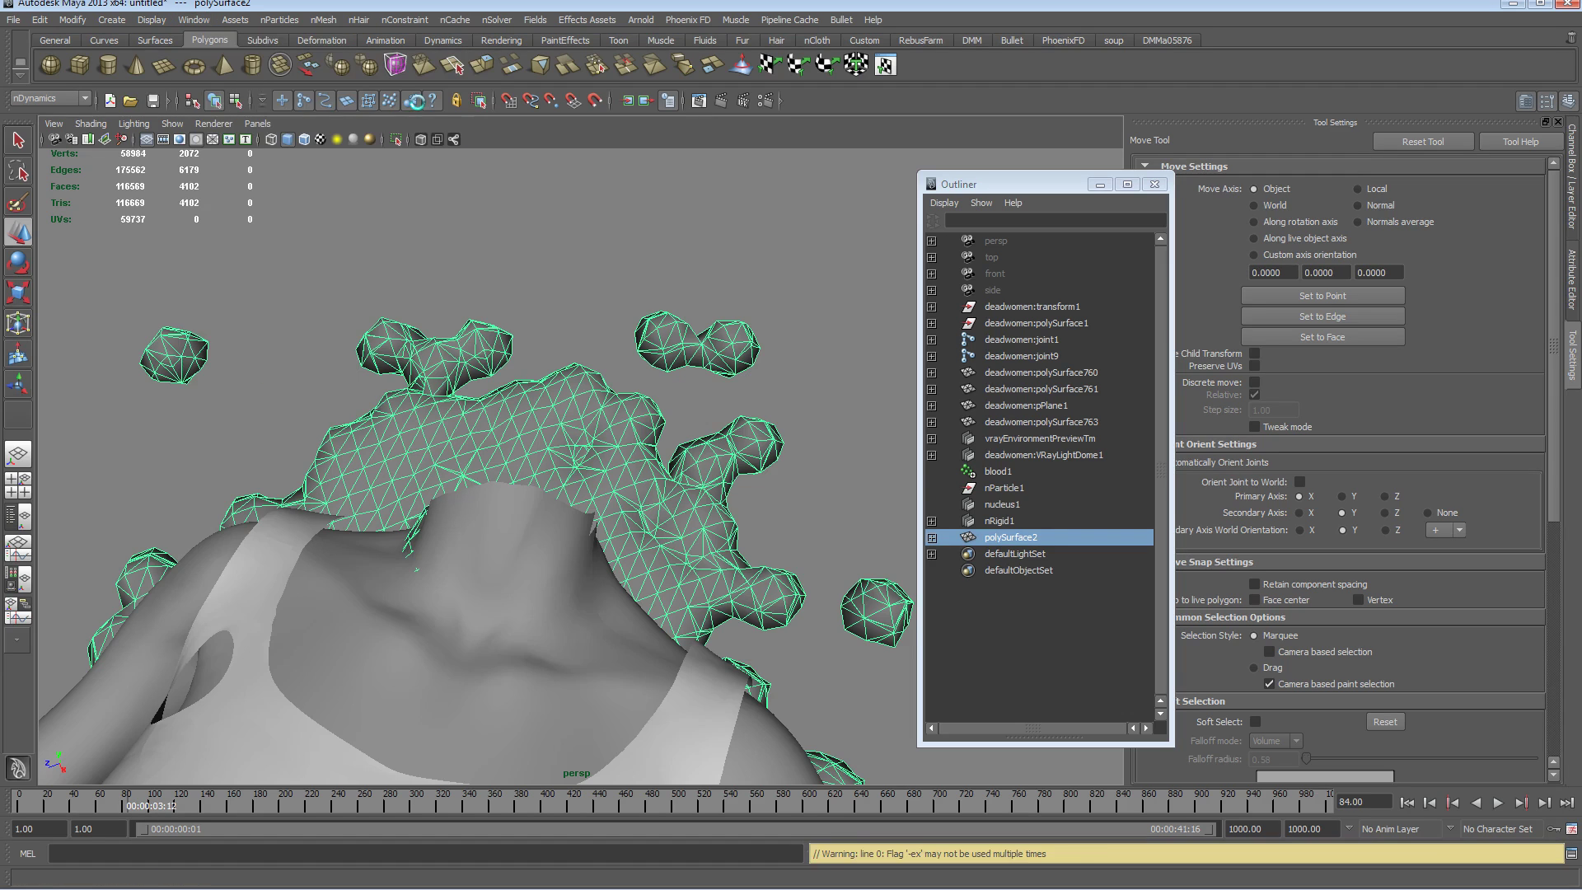
drag(825, 405, 1023, 108)
scroll(1118, 280, down, 3)
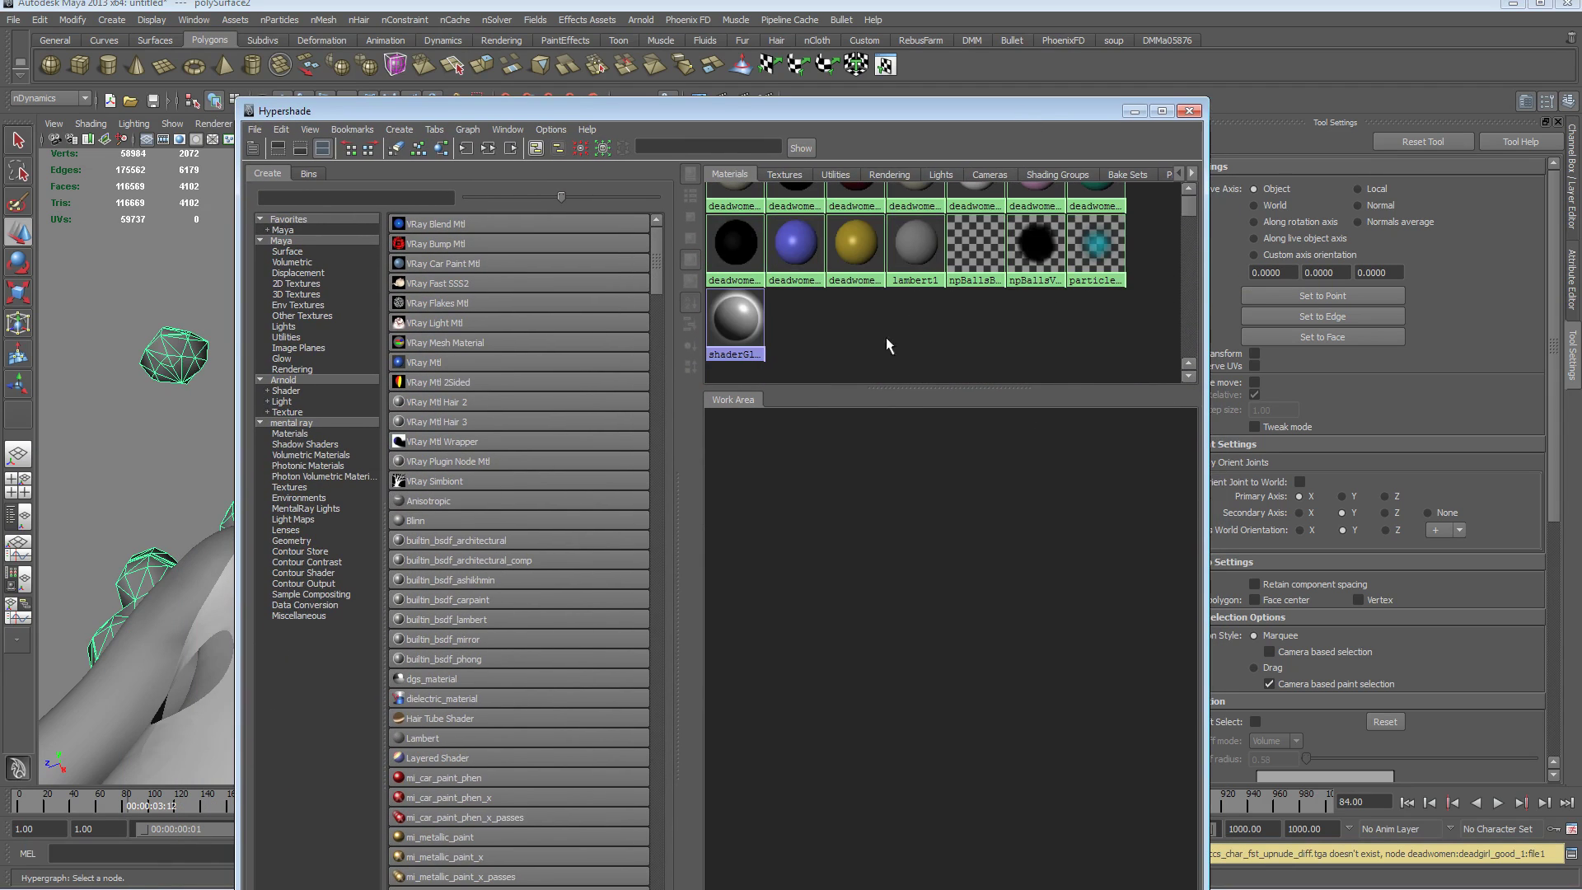
Create a Blinn material and assign it to the blood mesh
scroll(535, 461, down, 2)
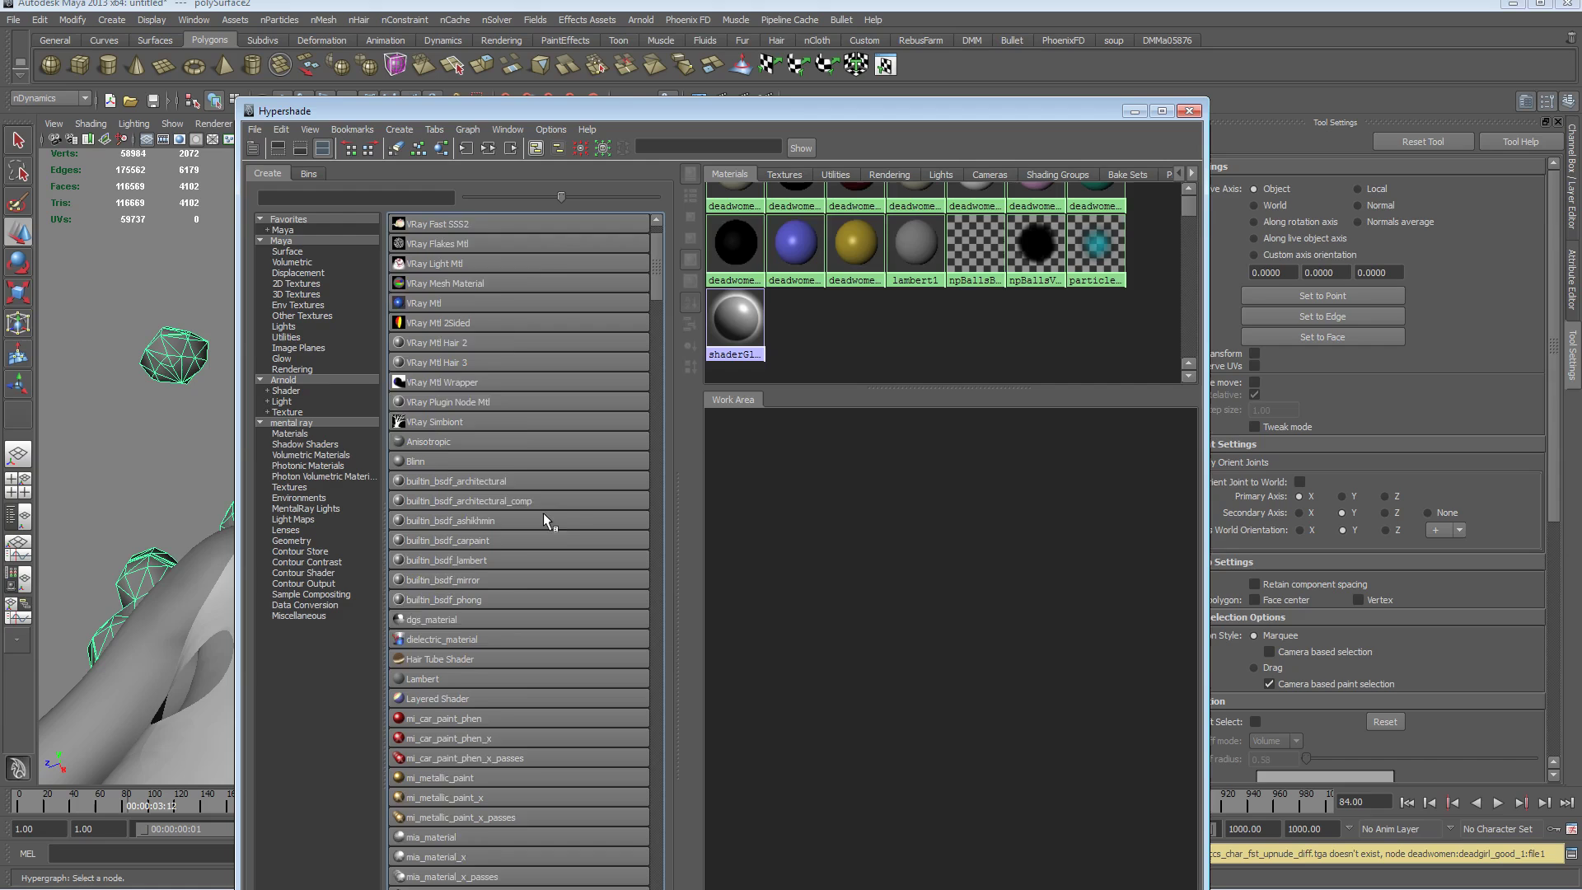
click(429, 402)
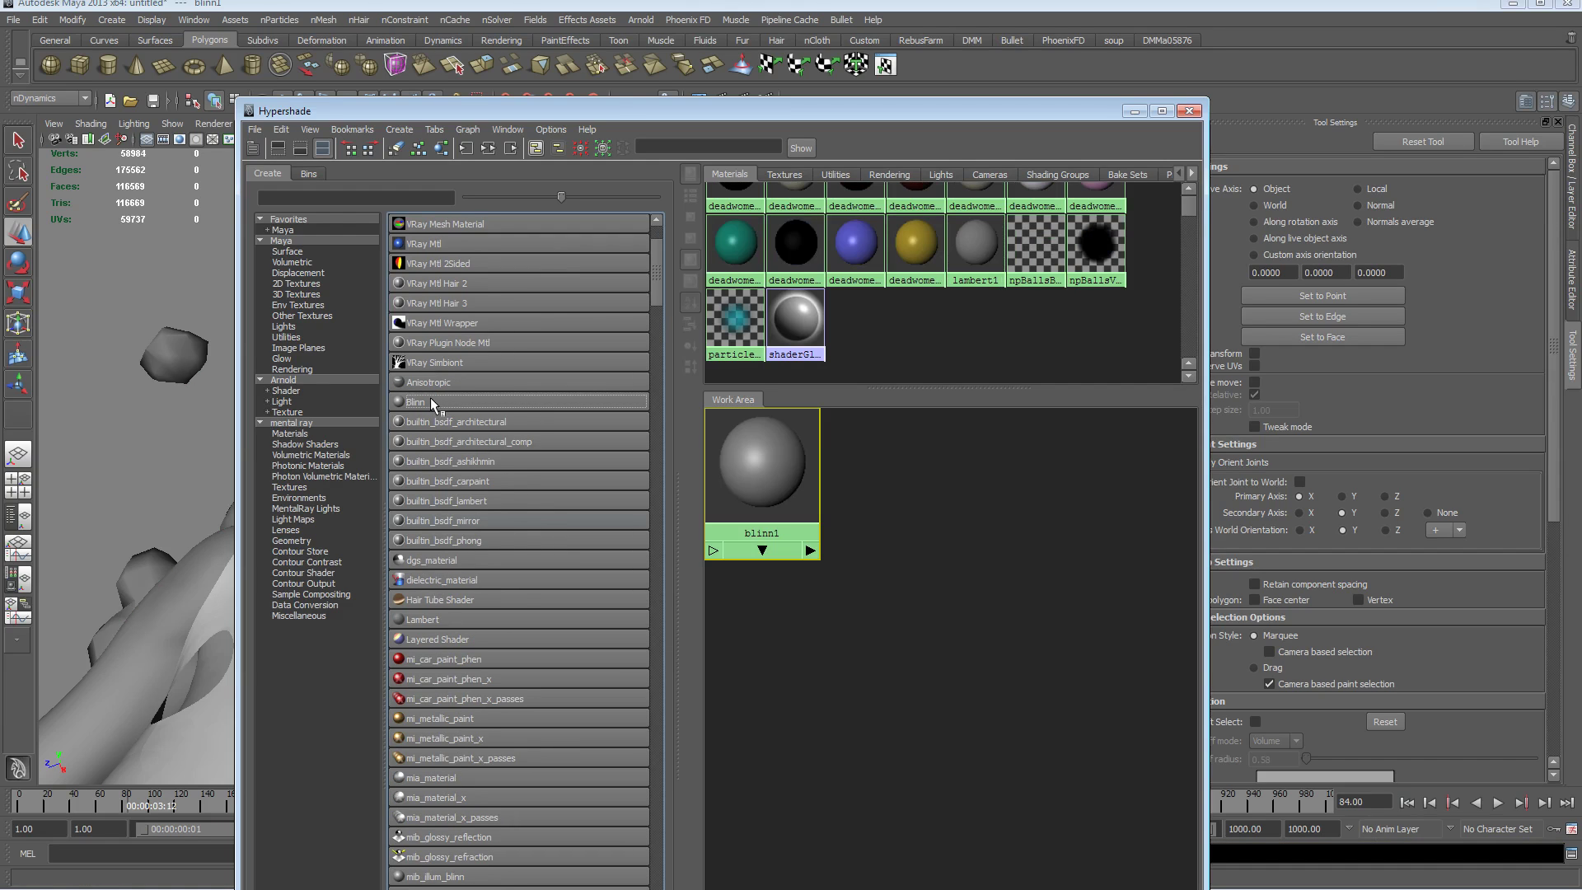
click(188, 353)
right_drag(758, 463, 752, 428)
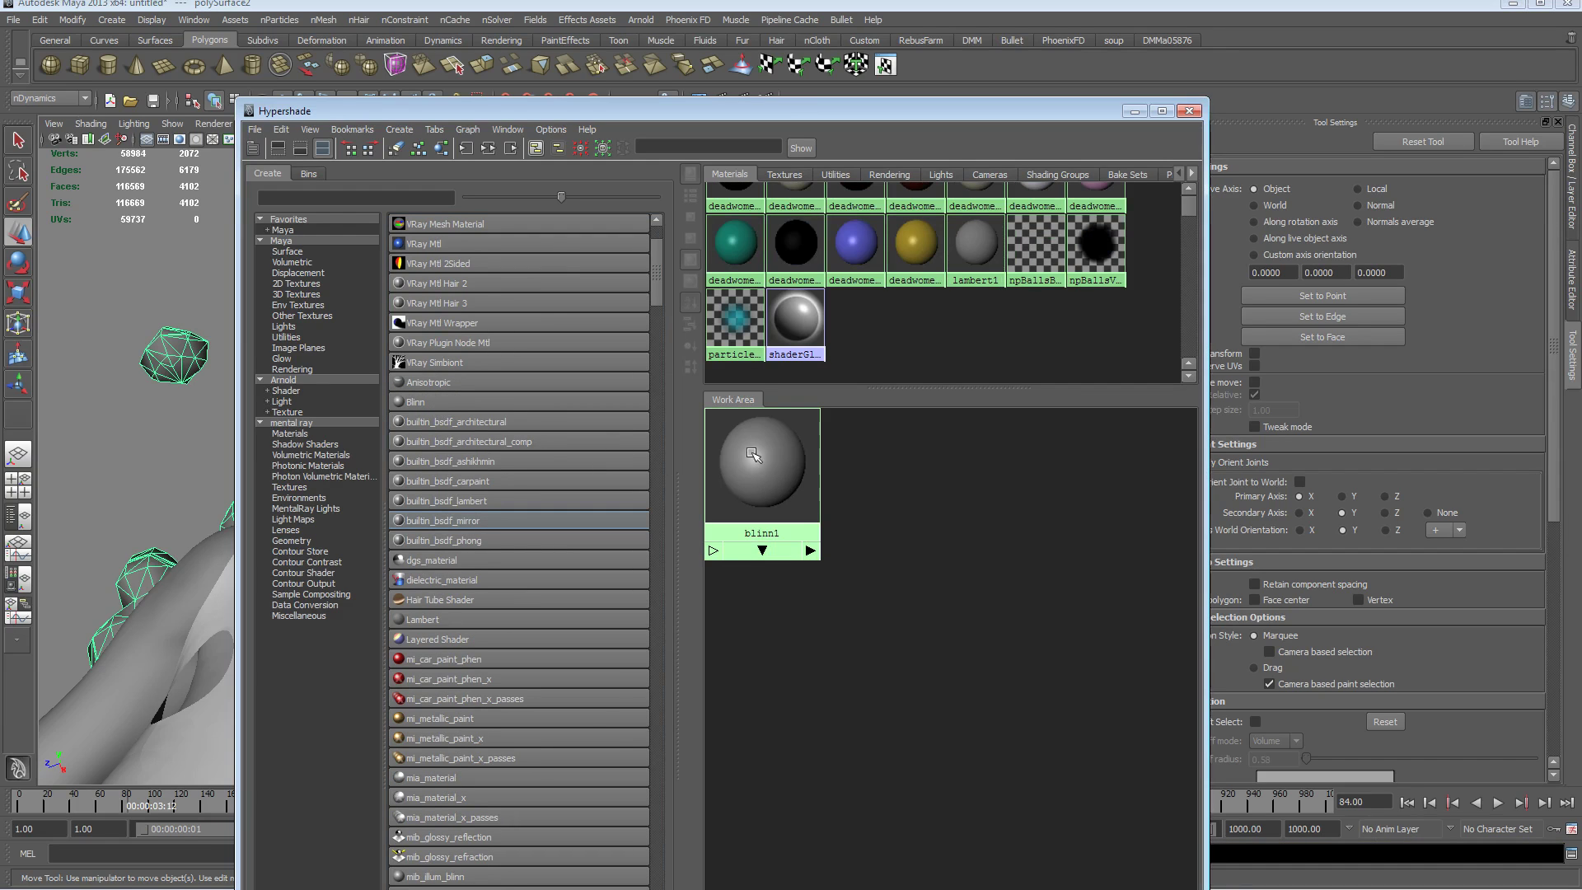
Set the Blinn material's color to a dark red
double_click(756, 455)
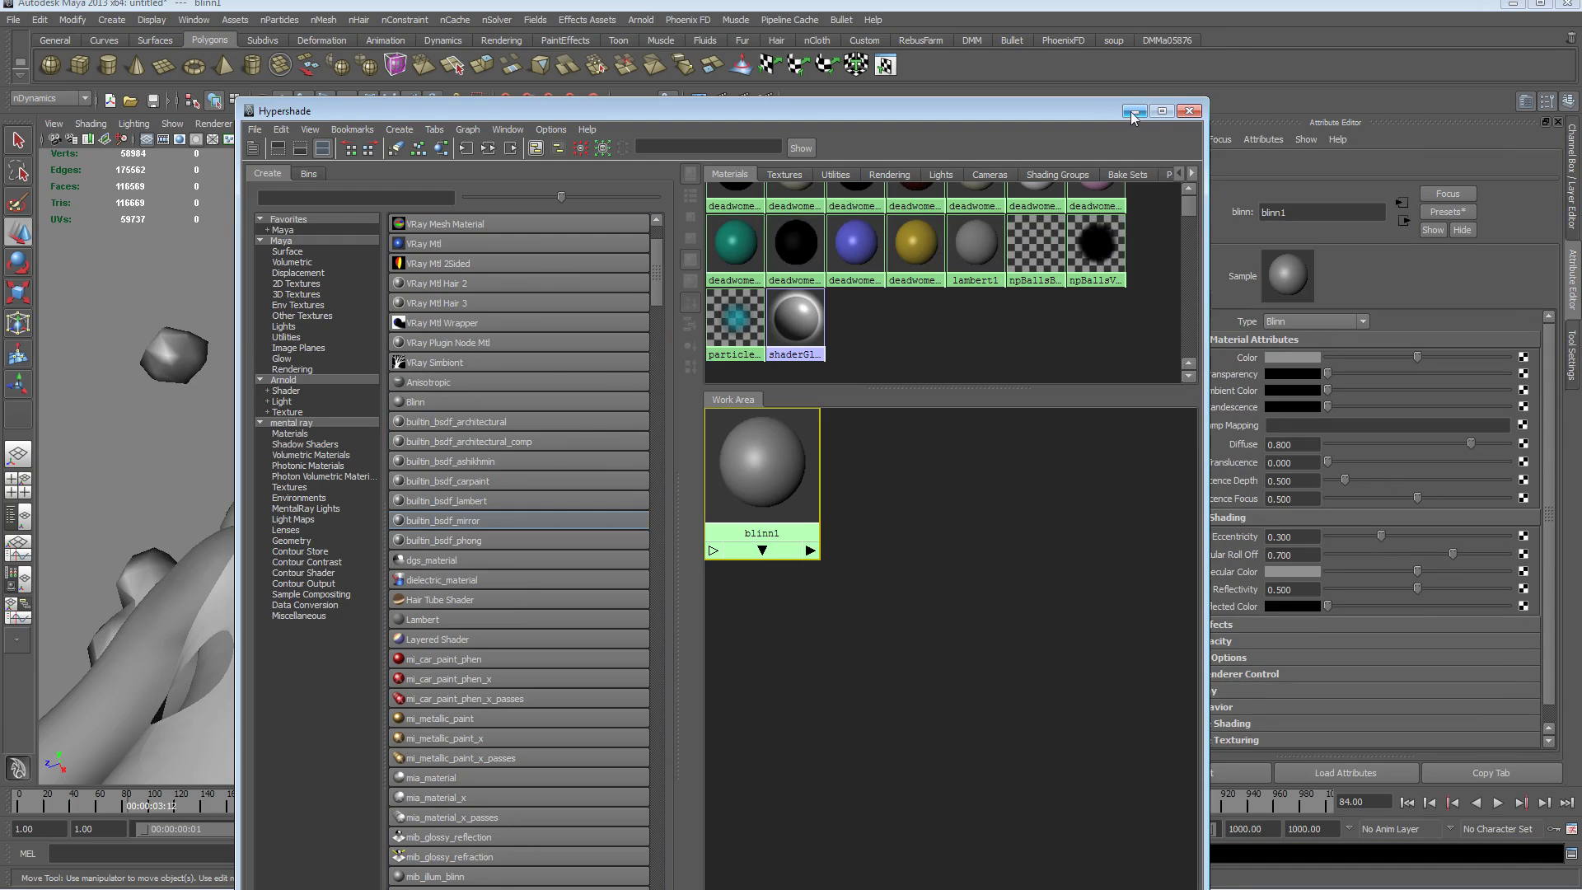
click(1135, 112)
click(1299, 356)
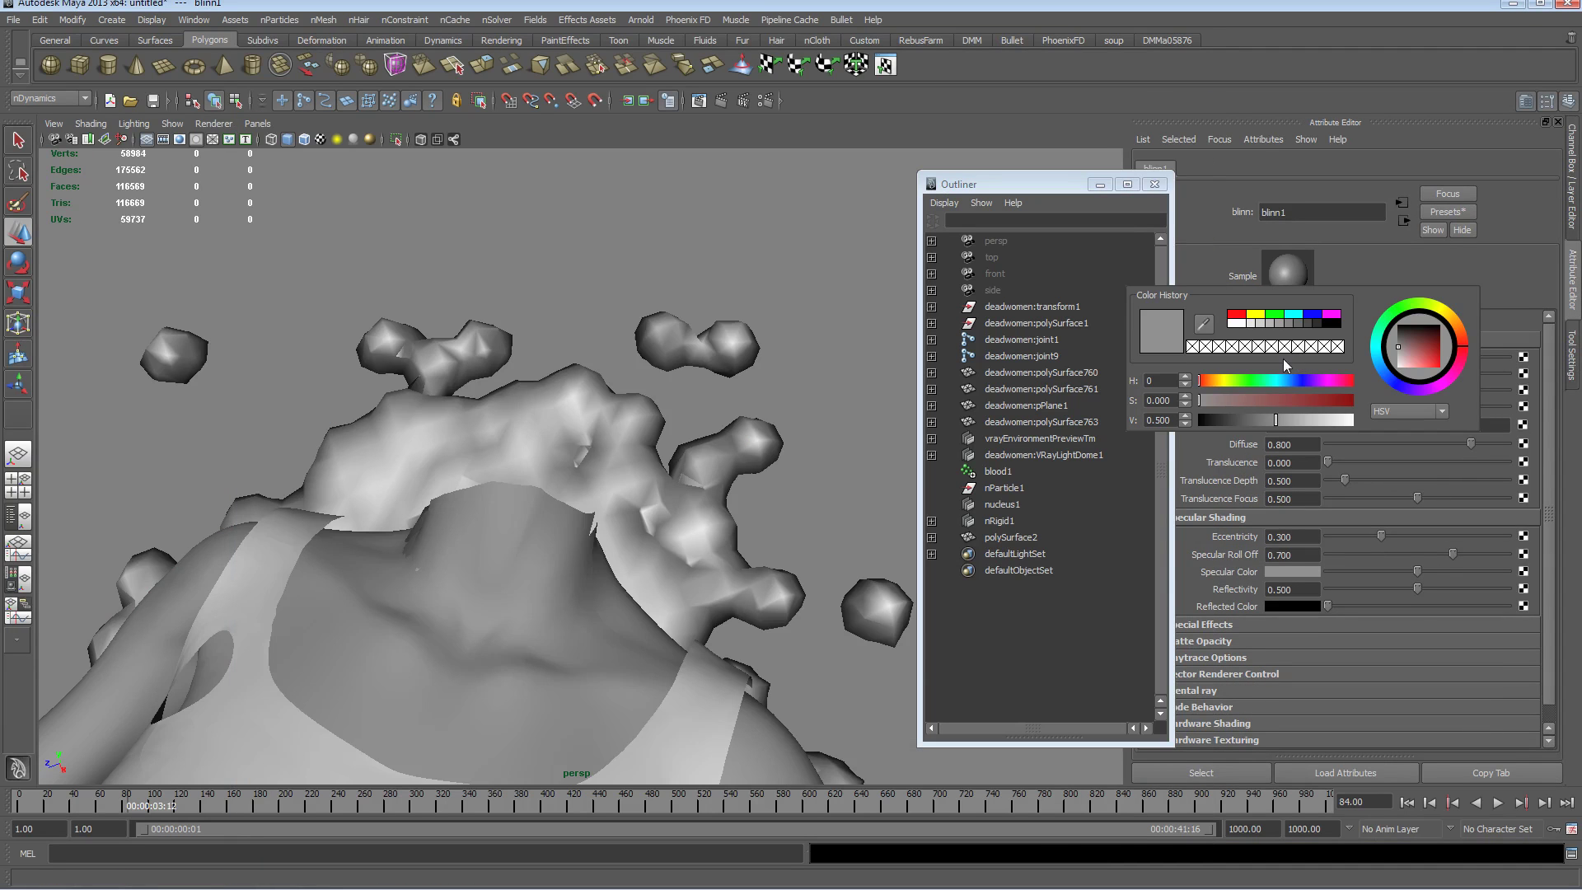
click(1236, 315)
drag(1345, 412, 1275, 435)
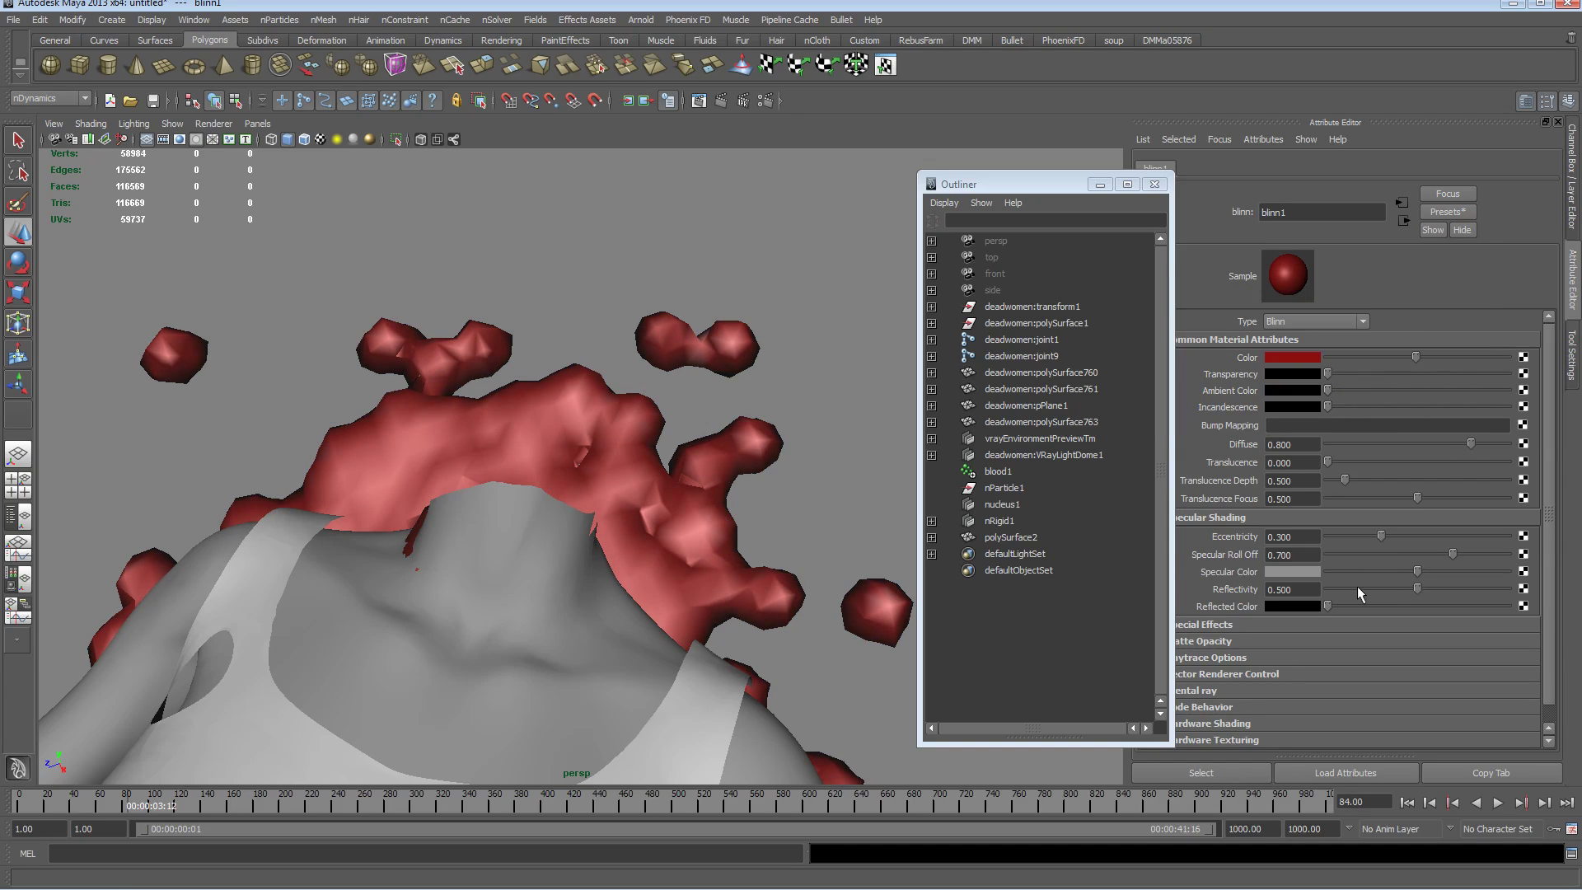
Reduce the Blinn's highlights: Eccentricity 0.005, Specular Roll Off 0.294, Reflectivity 0.069 and a darker specular color
click(1346, 571)
click(1345, 554)
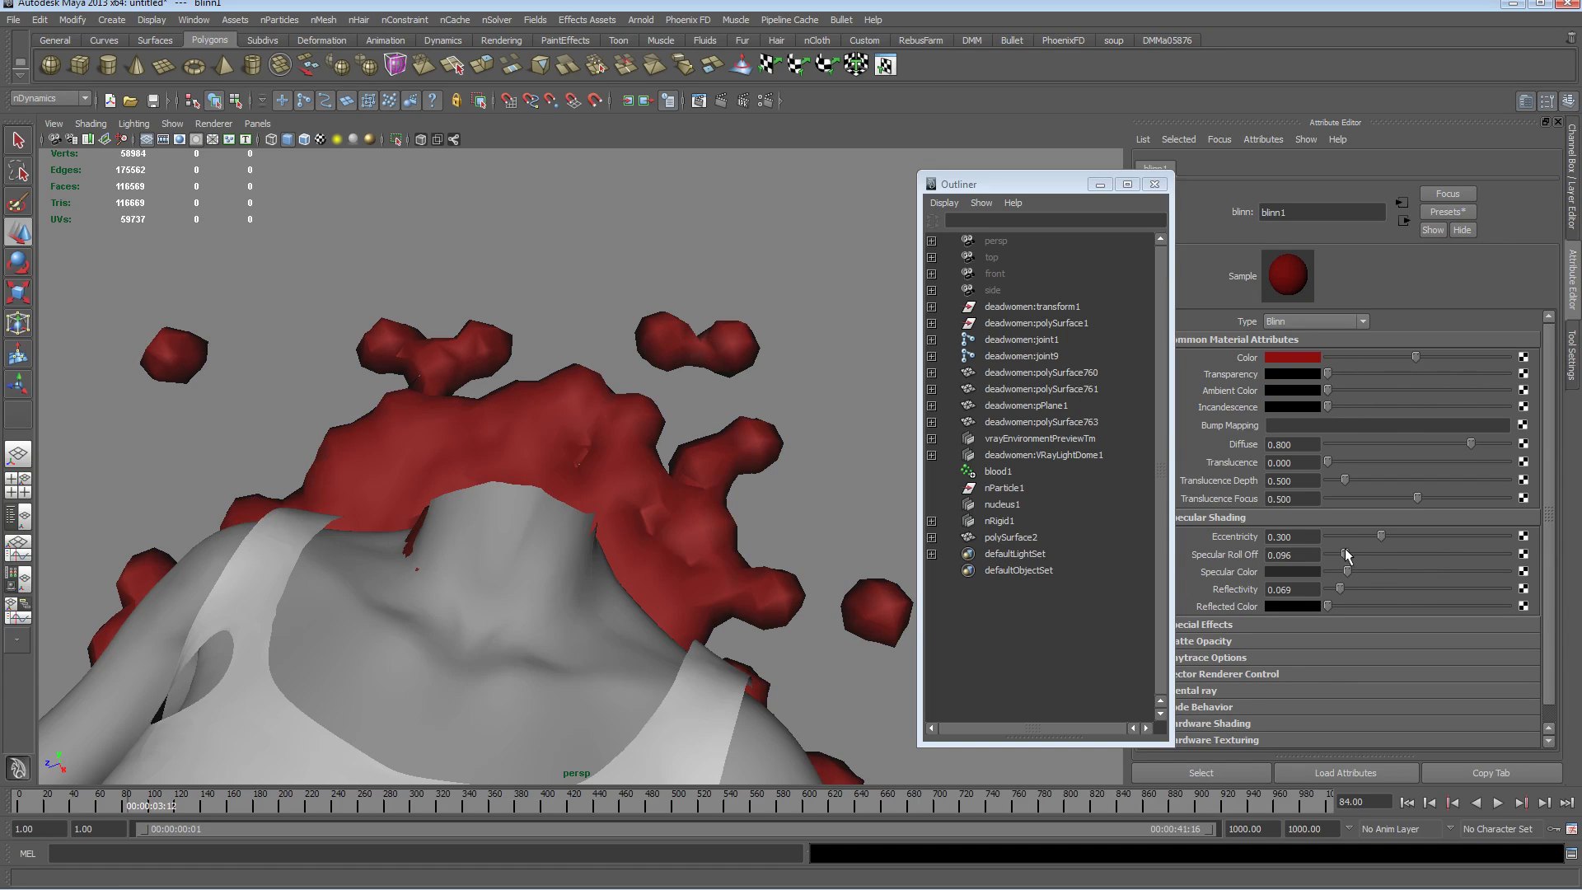
click(1328, 537)
drag(1347, 553, 1379, 556)
mouse_move(1347, 571)
mouse_down()
mouse_move(1389, 572)
mouse_move(1372, 576)
mouse_up()
Run the simulation from frame 1 in a wider front view to check the red blood around the neck
alt+drag(565, 469, 618, 454)
alt+right_drag(617, 453, 445, 445)
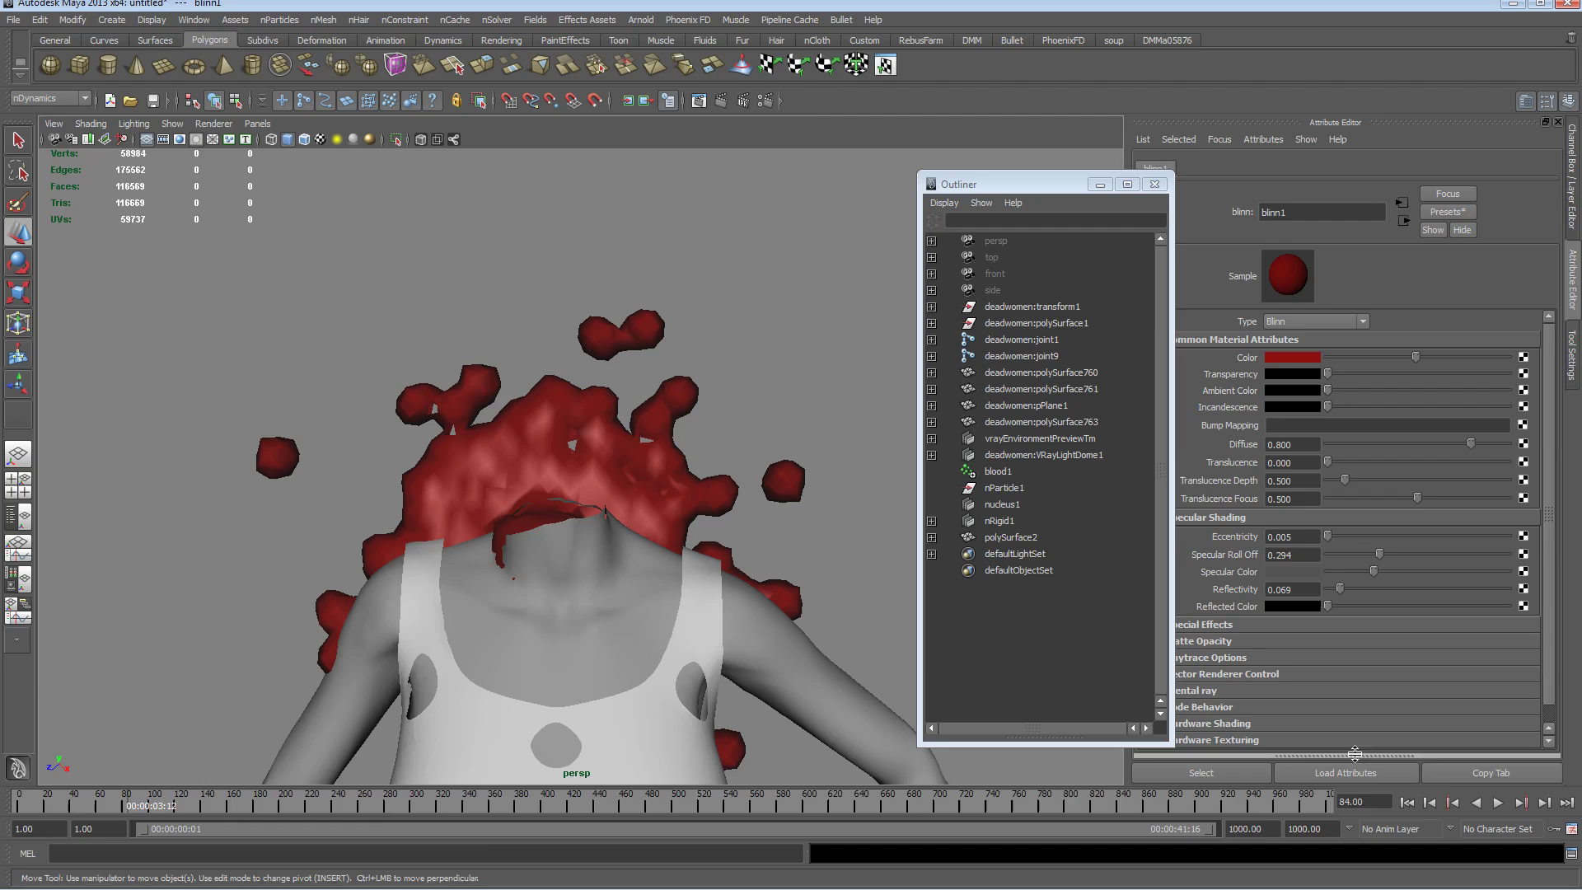
click(1406, 802)
click(1498, 802)
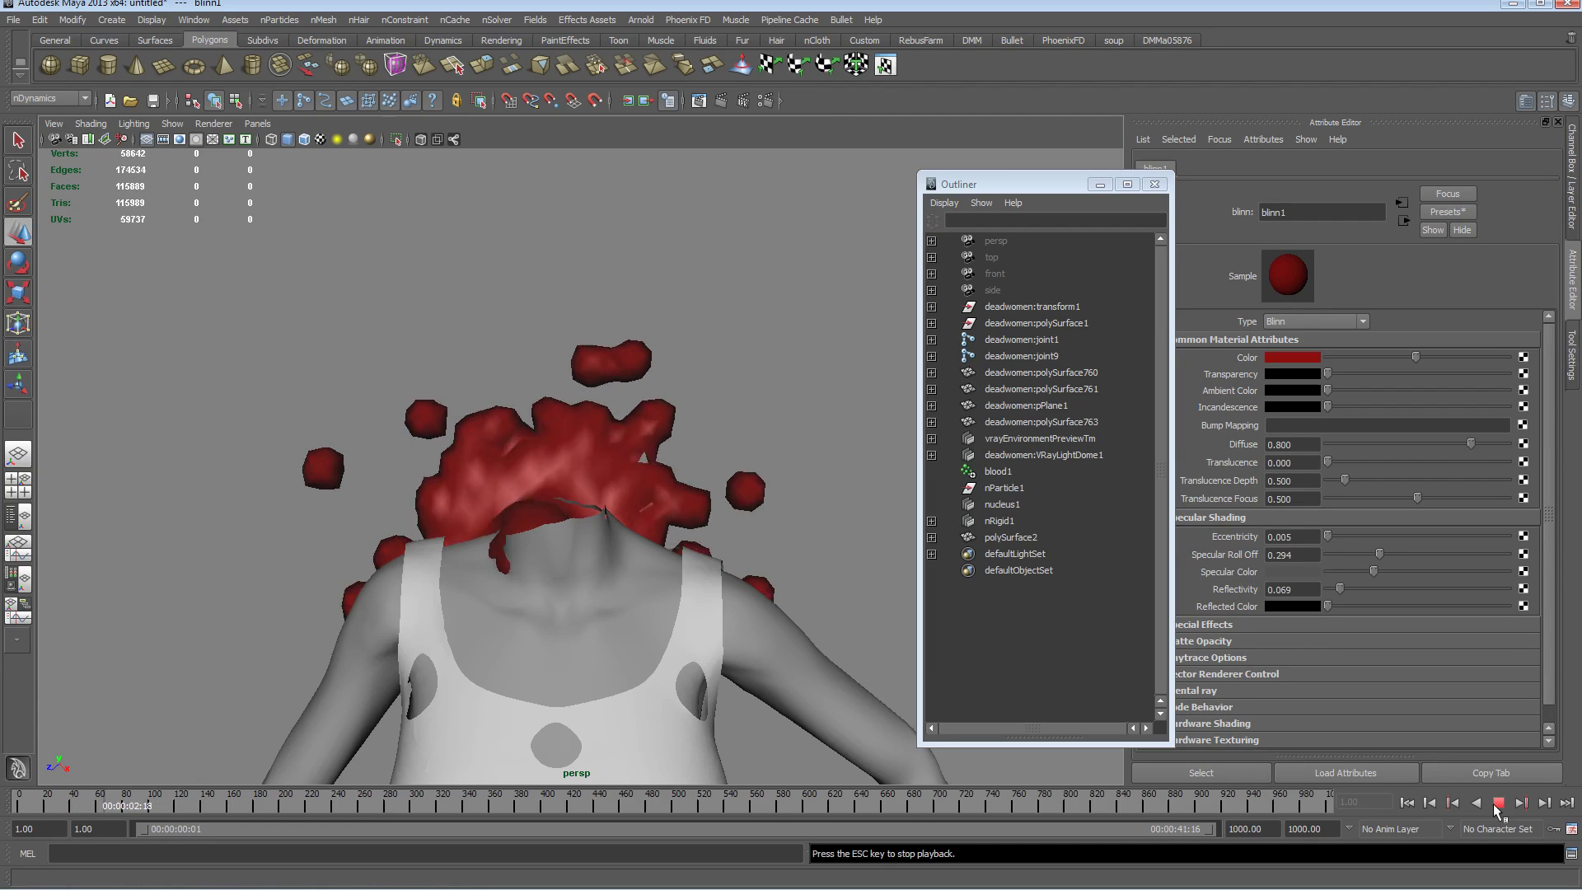
click(1493, 804)
Move the blood1 emitter toward the neck opening to X -12.683, Z -13.974 and rerun the simulation
alt+drag(580, 581, 240, 495)
alt+right_drag(240, 494, 470, 470)
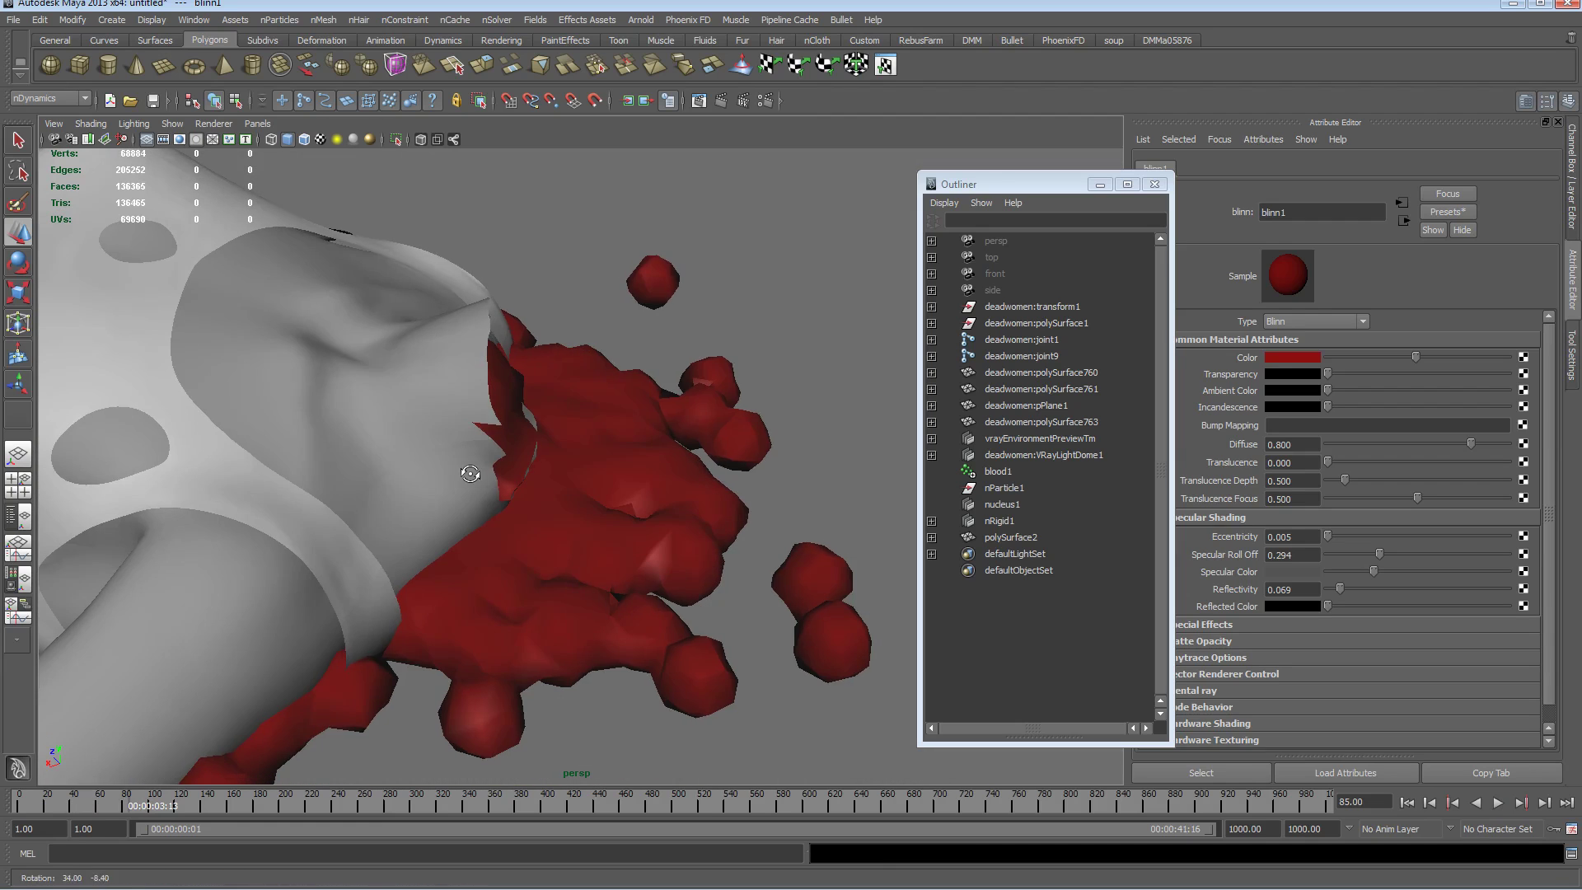
click(998, 470)
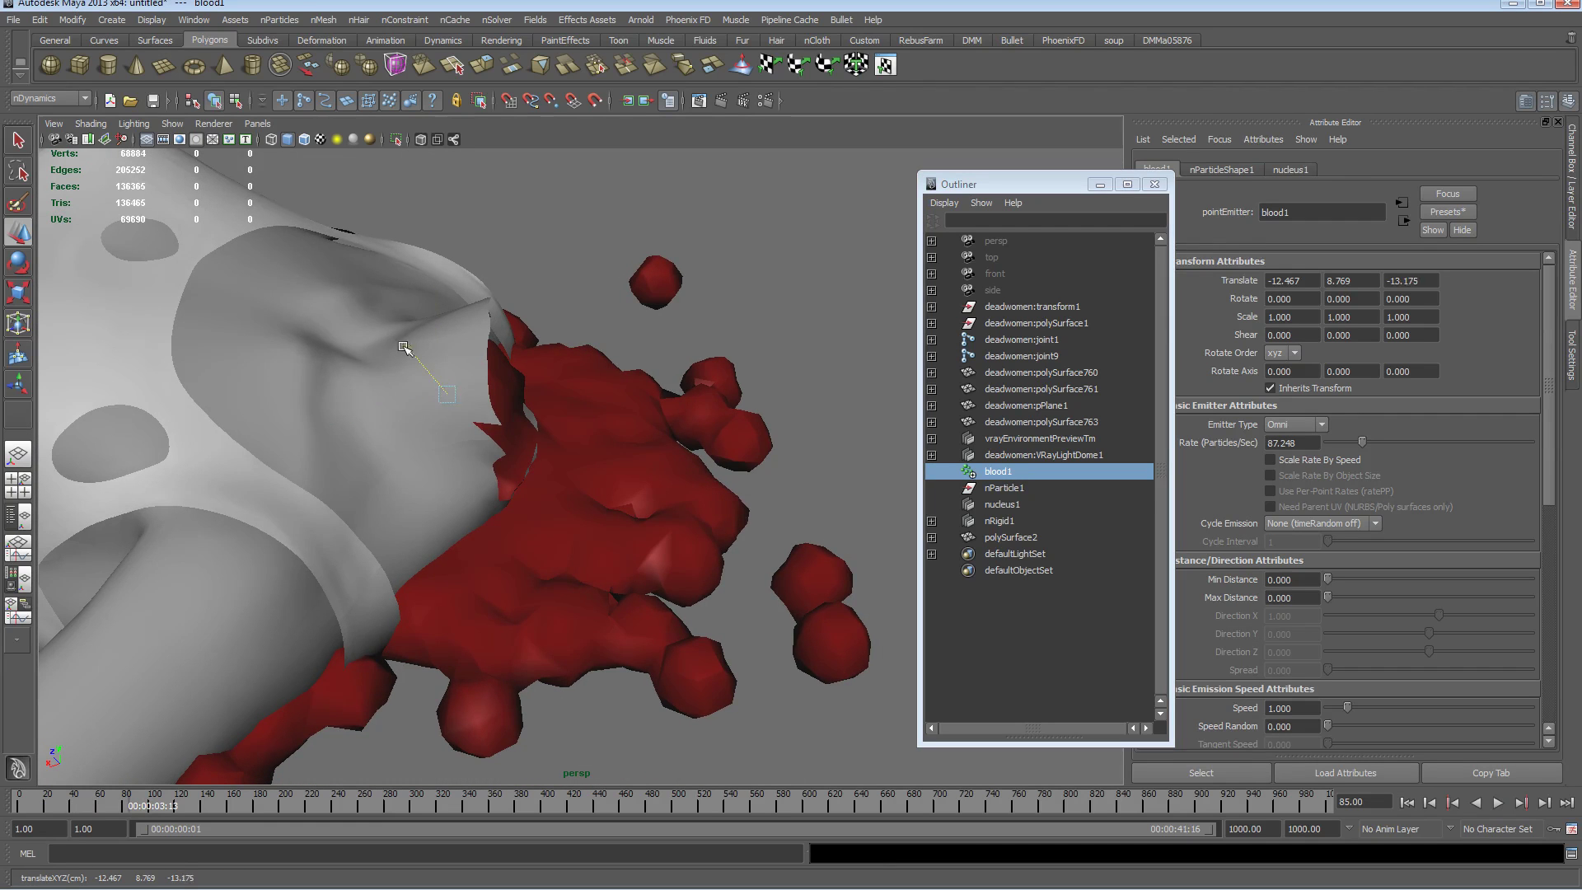
drag(372, 448, 384, 445)
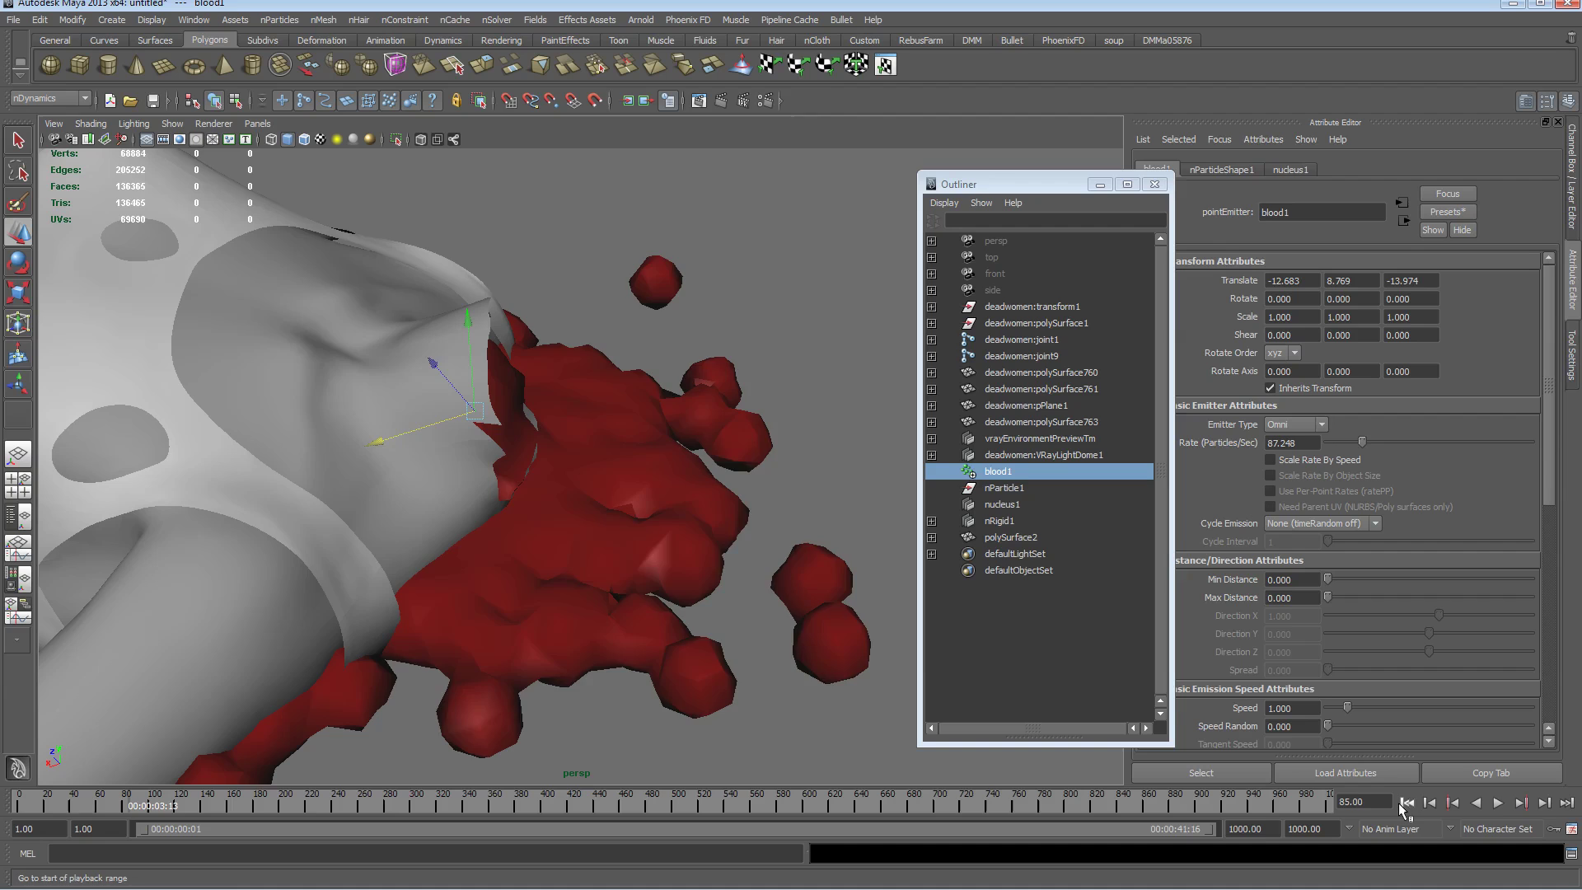
click(1406, 802)
click(1497, 803)
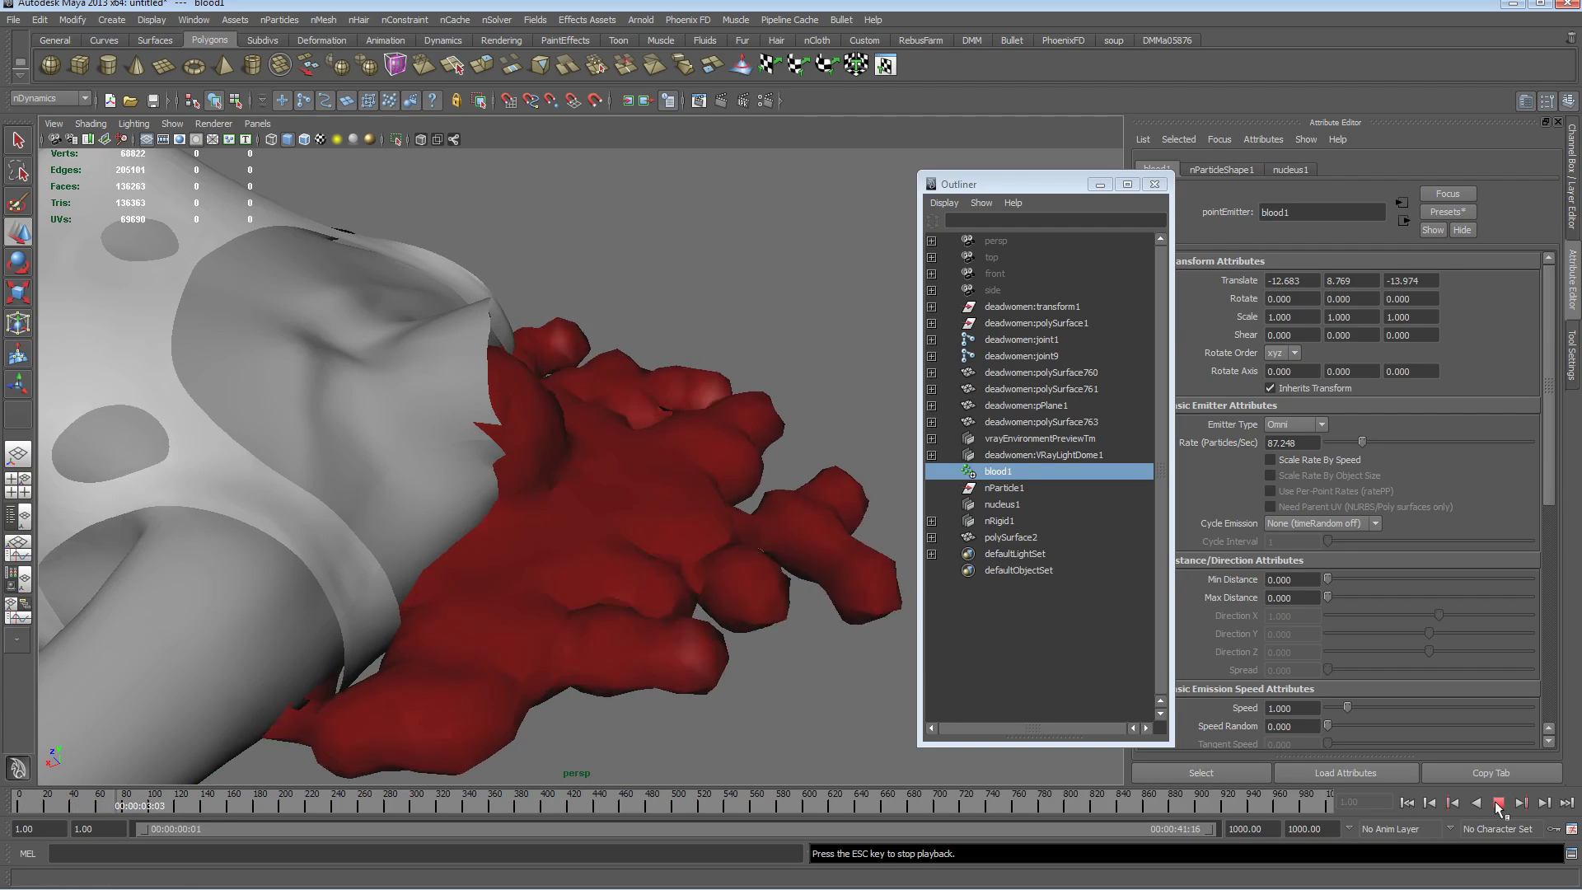
click(1498, 804)
Select nParticle1 and open the Output Mesh attributes of its nParticleShape1 node
alt+drag(494, 412, 709, 346)
alt+right_drag(709, 346, 506, 384)
alt+drag(508, 385, 486, 389)
click(1017, 470)
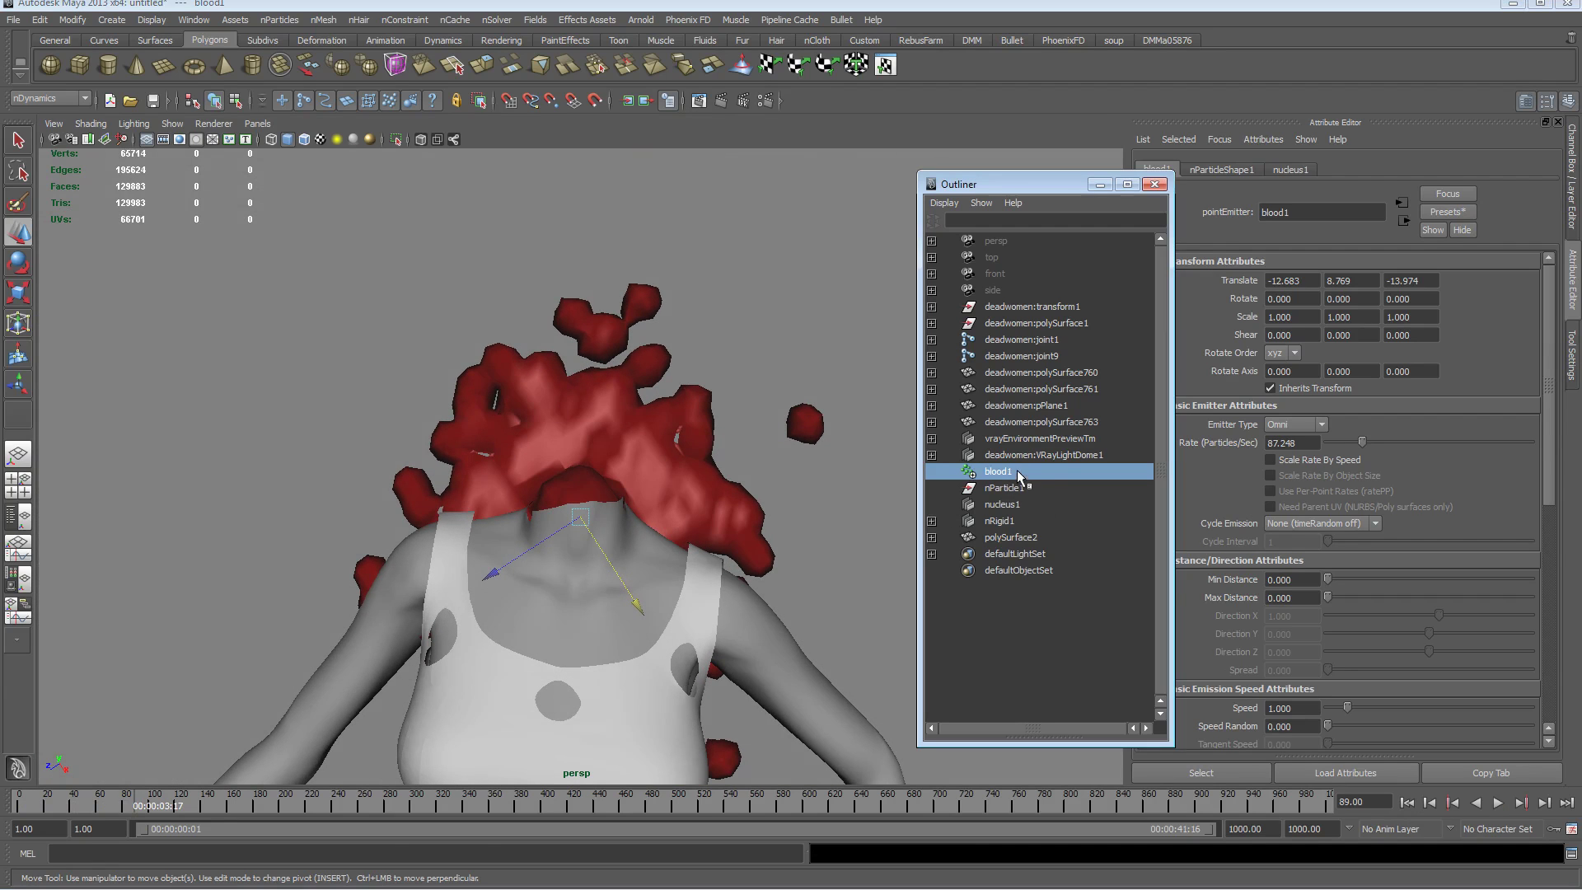
click(1020, 506)
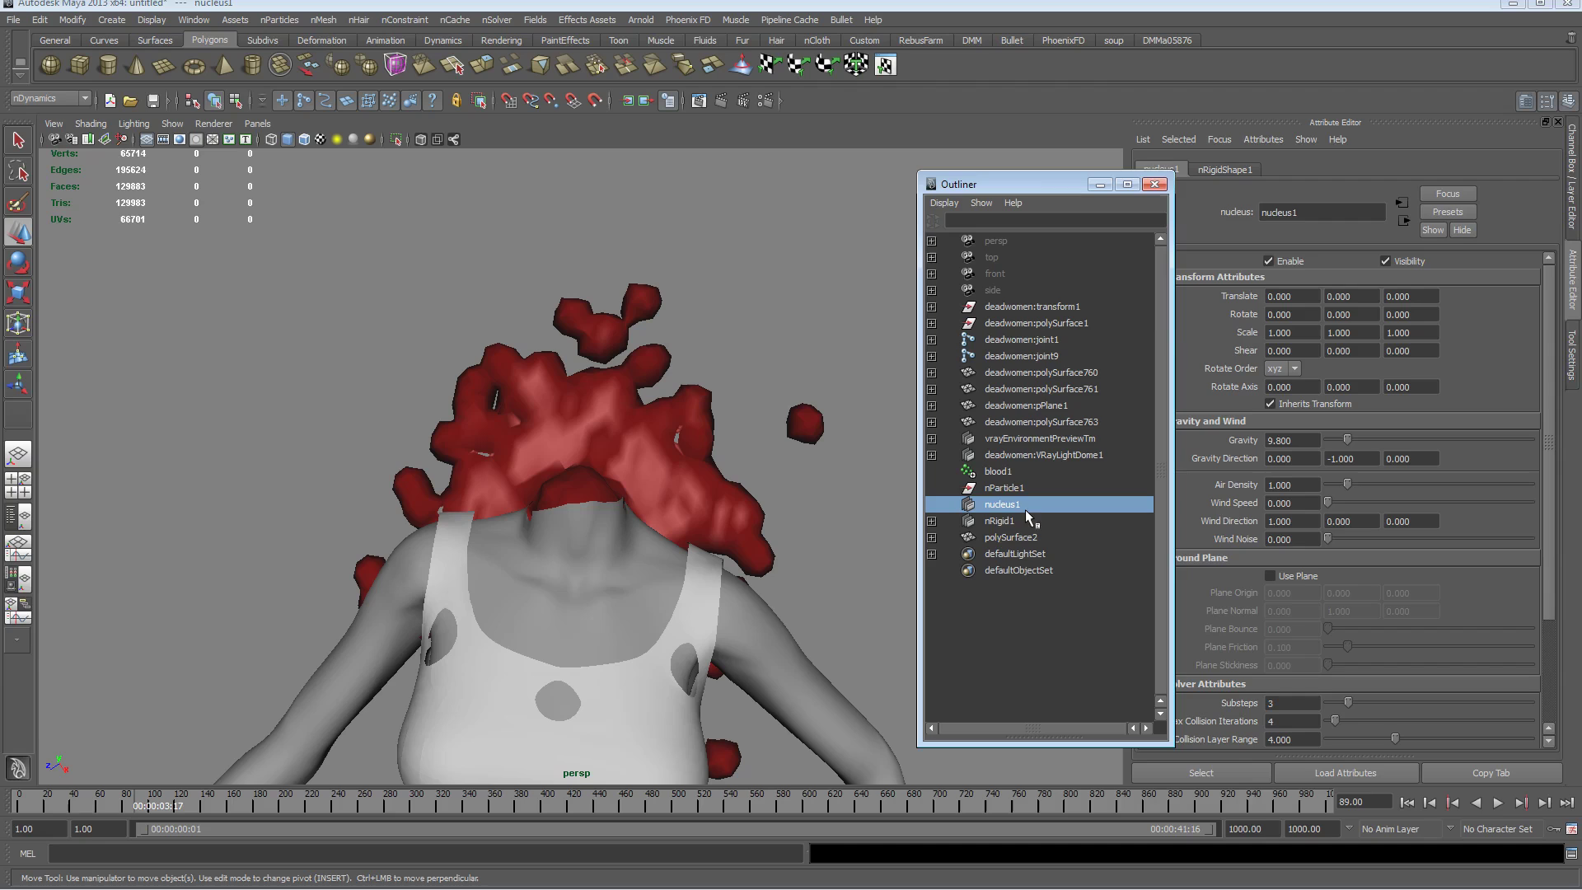
click(1028, 486)
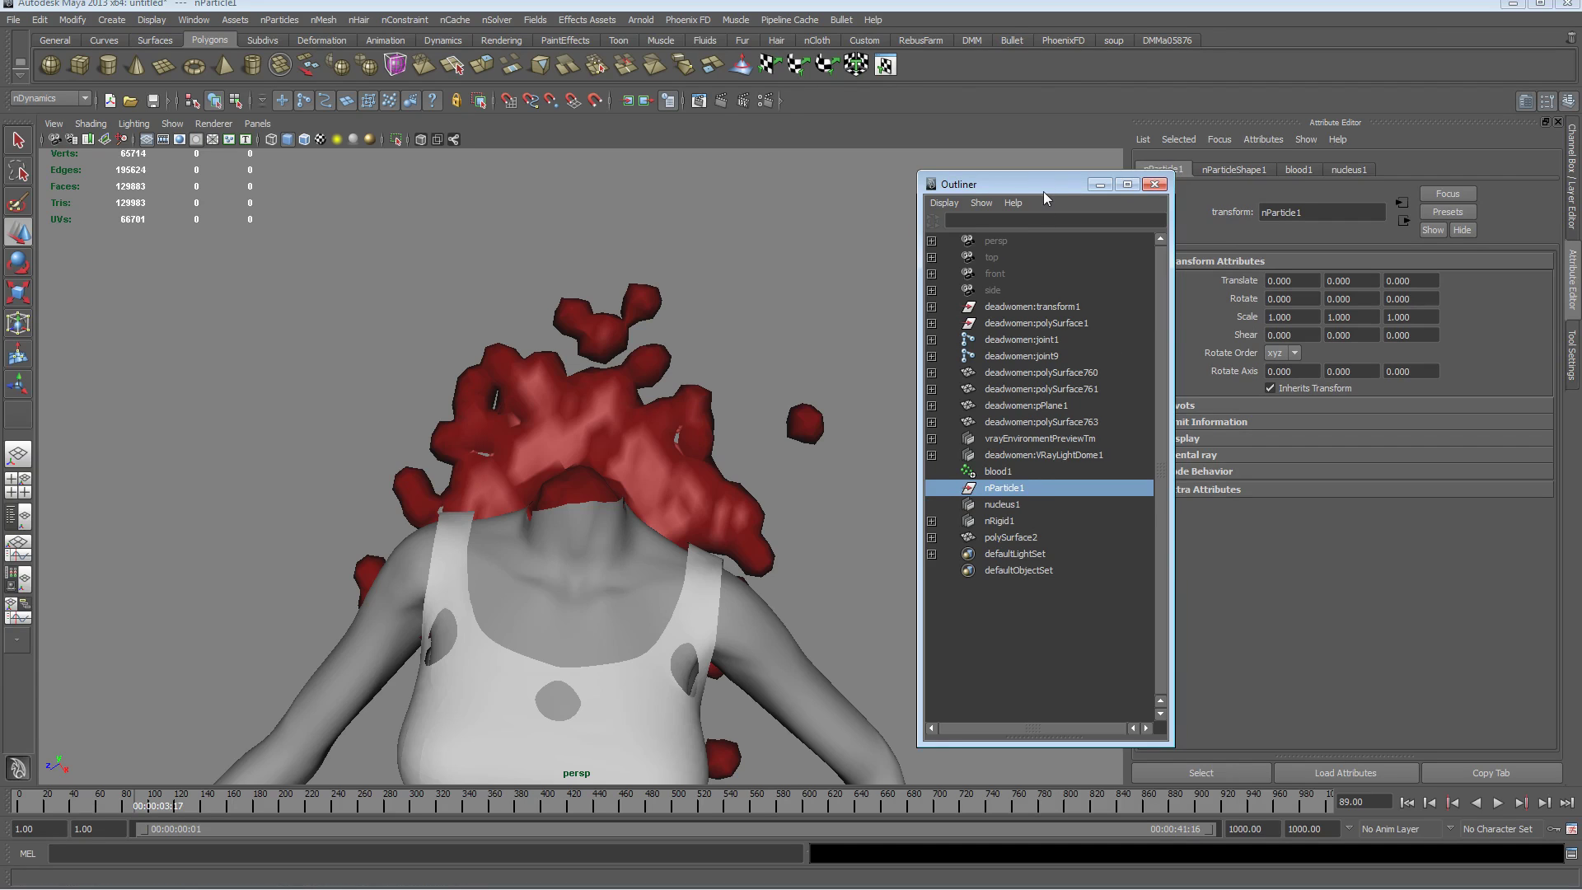
drag(1039, 182, 975, 168)
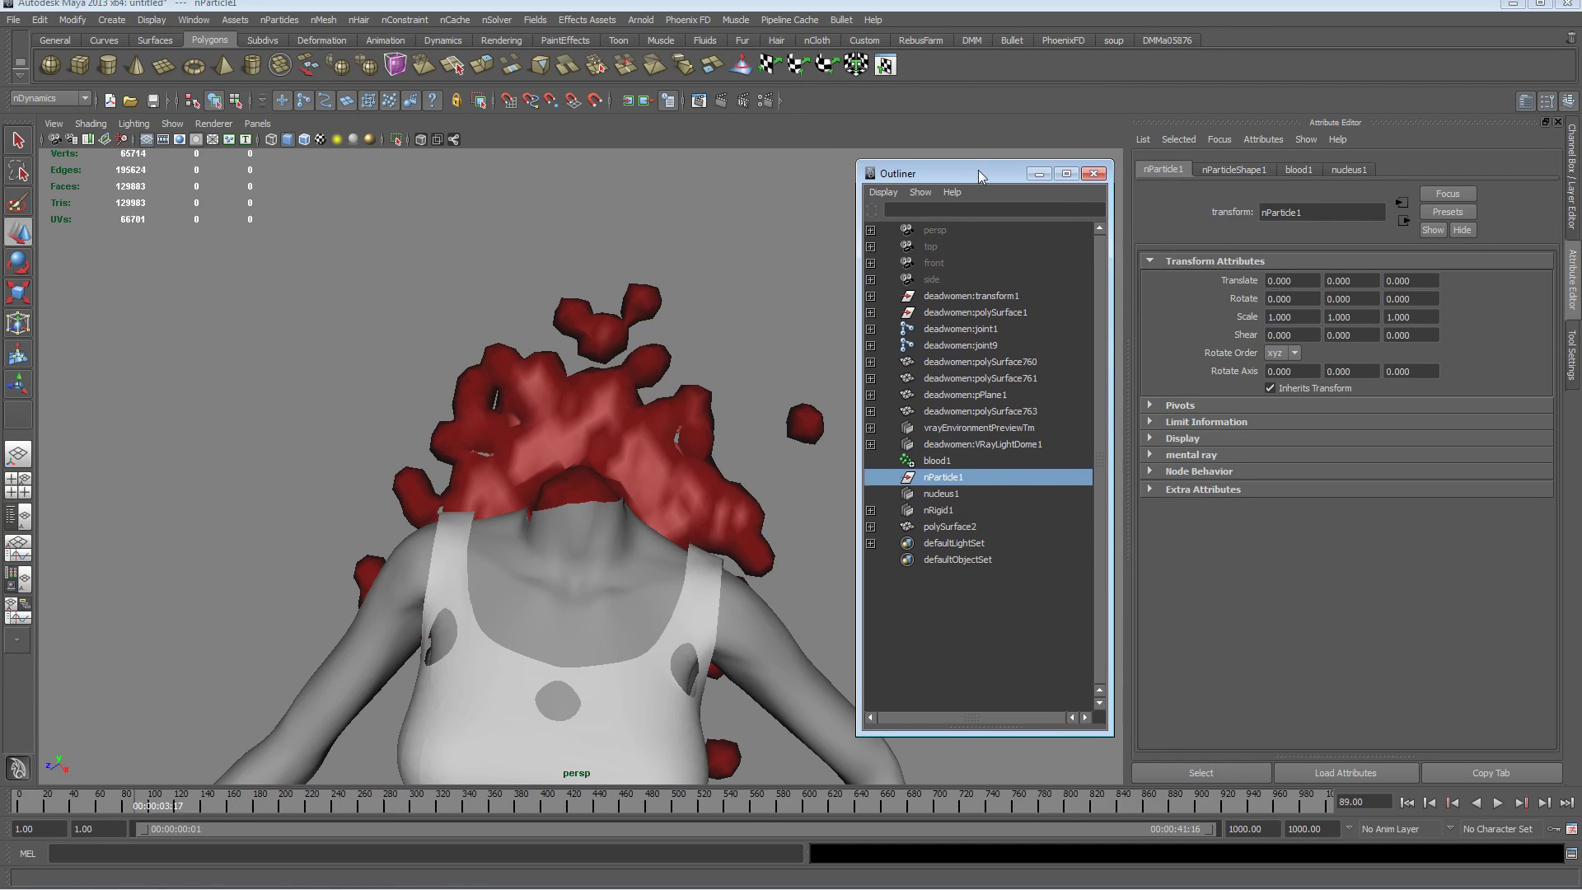
click(1240, 169)
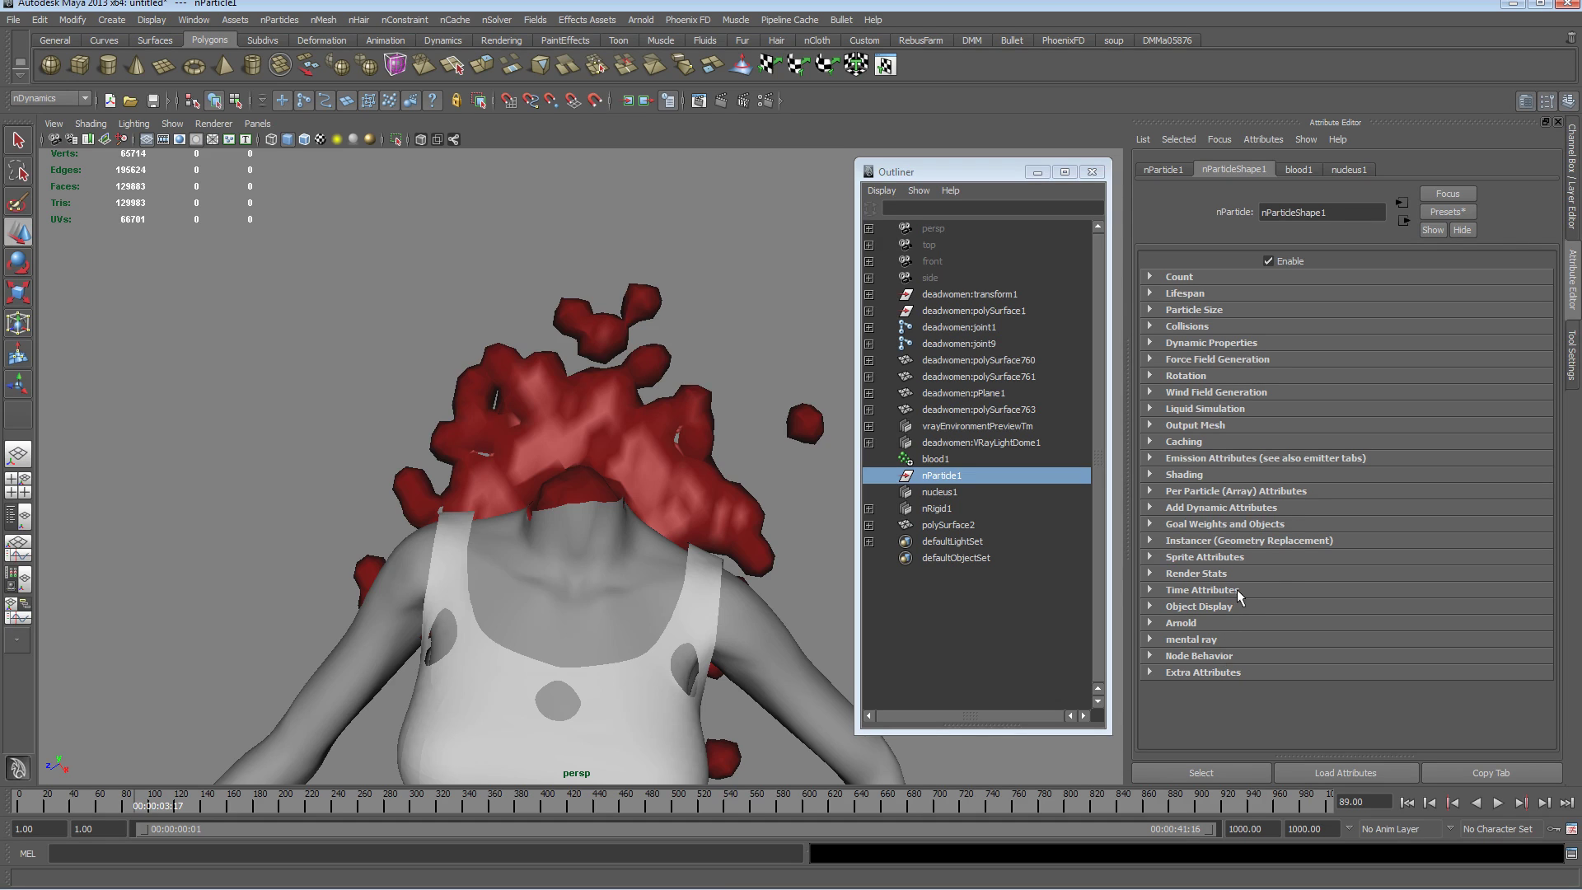
click(1197, 426)
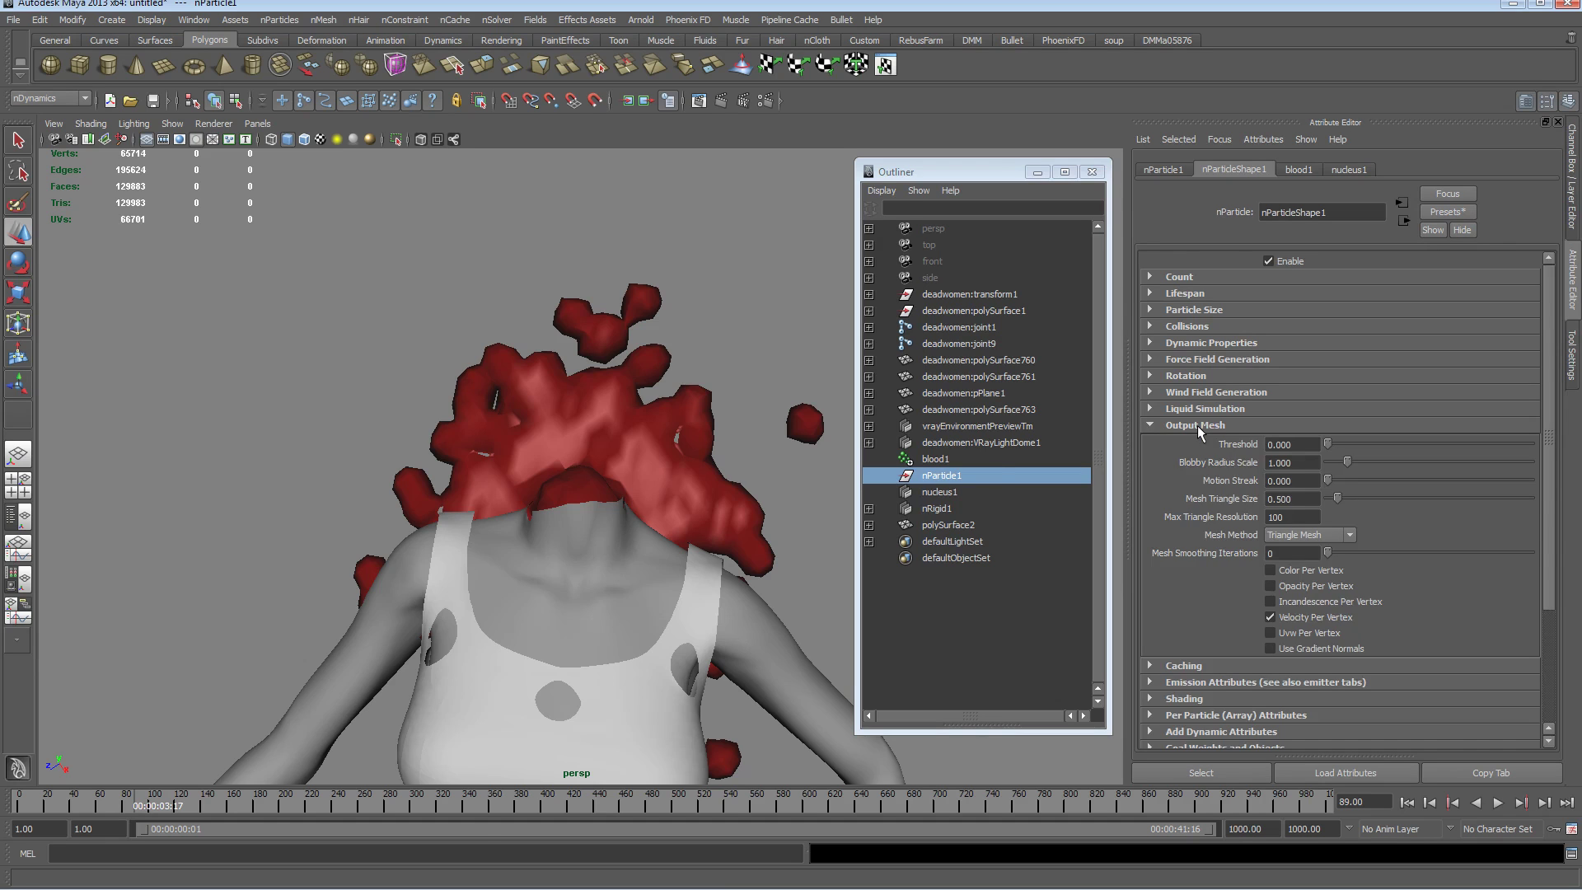
Set the output mesh's Blobby Radius Scale to 0.854 and Threshold to 0.024, then run the simulation
mouse_move(589, 532)
alt+right_down()
mouse_move(702, 529)
mouse_move(605, 534)
alt+right_up()
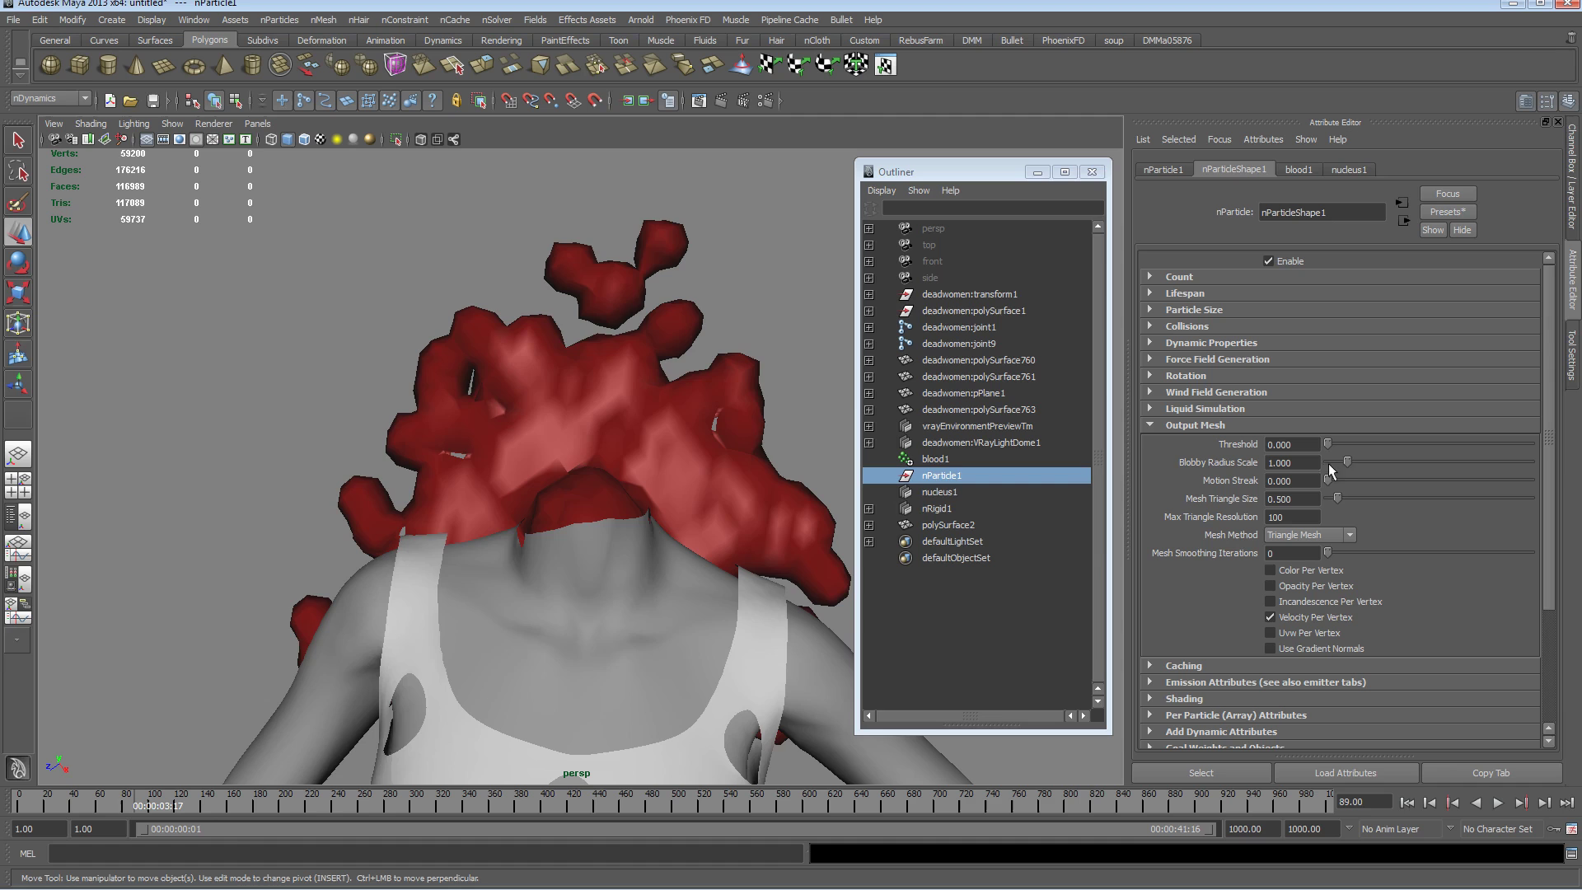
mouse_move(1347, 461)
mouse_down()
mouse_move(1382, 462)
mouse_move(1335, 472)
mouse_move(1329, 447)
mouse_up()
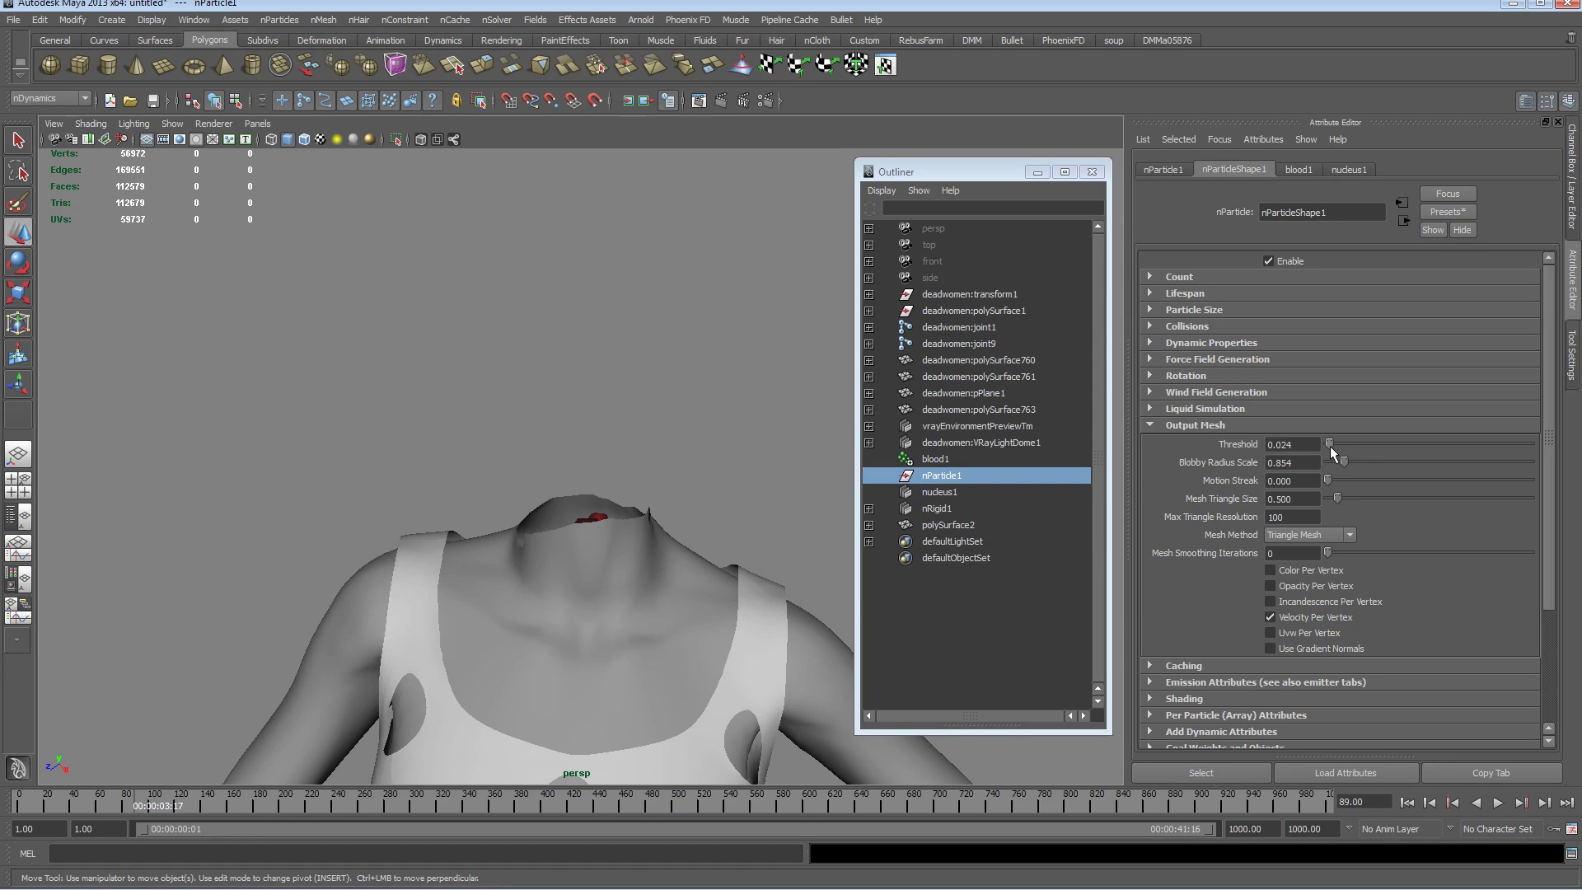
click(1499, 802)
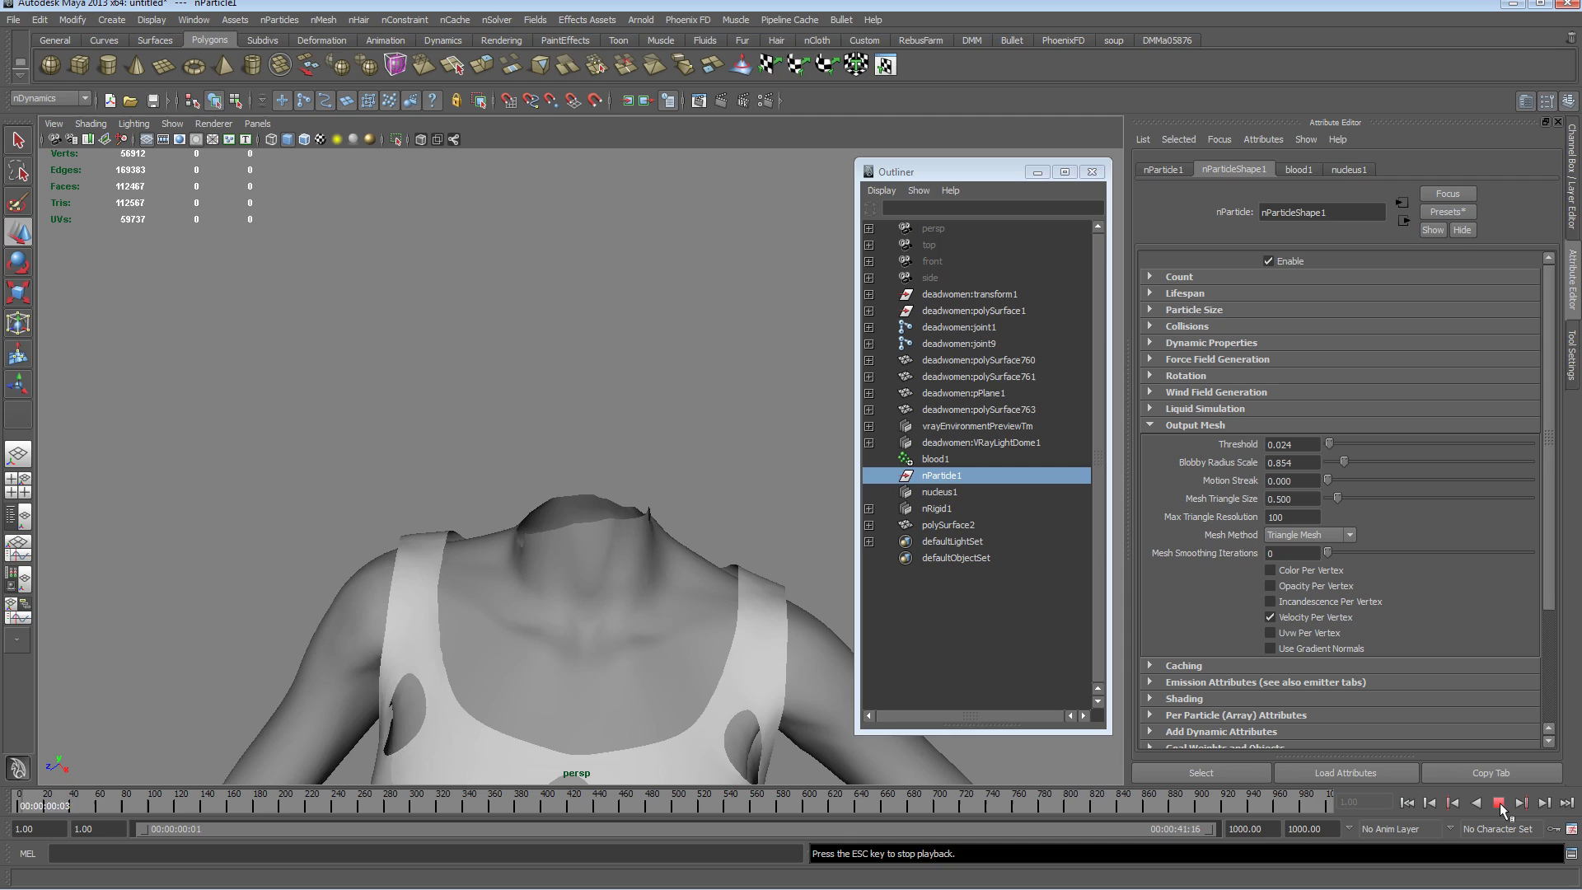
click(1500, 803)
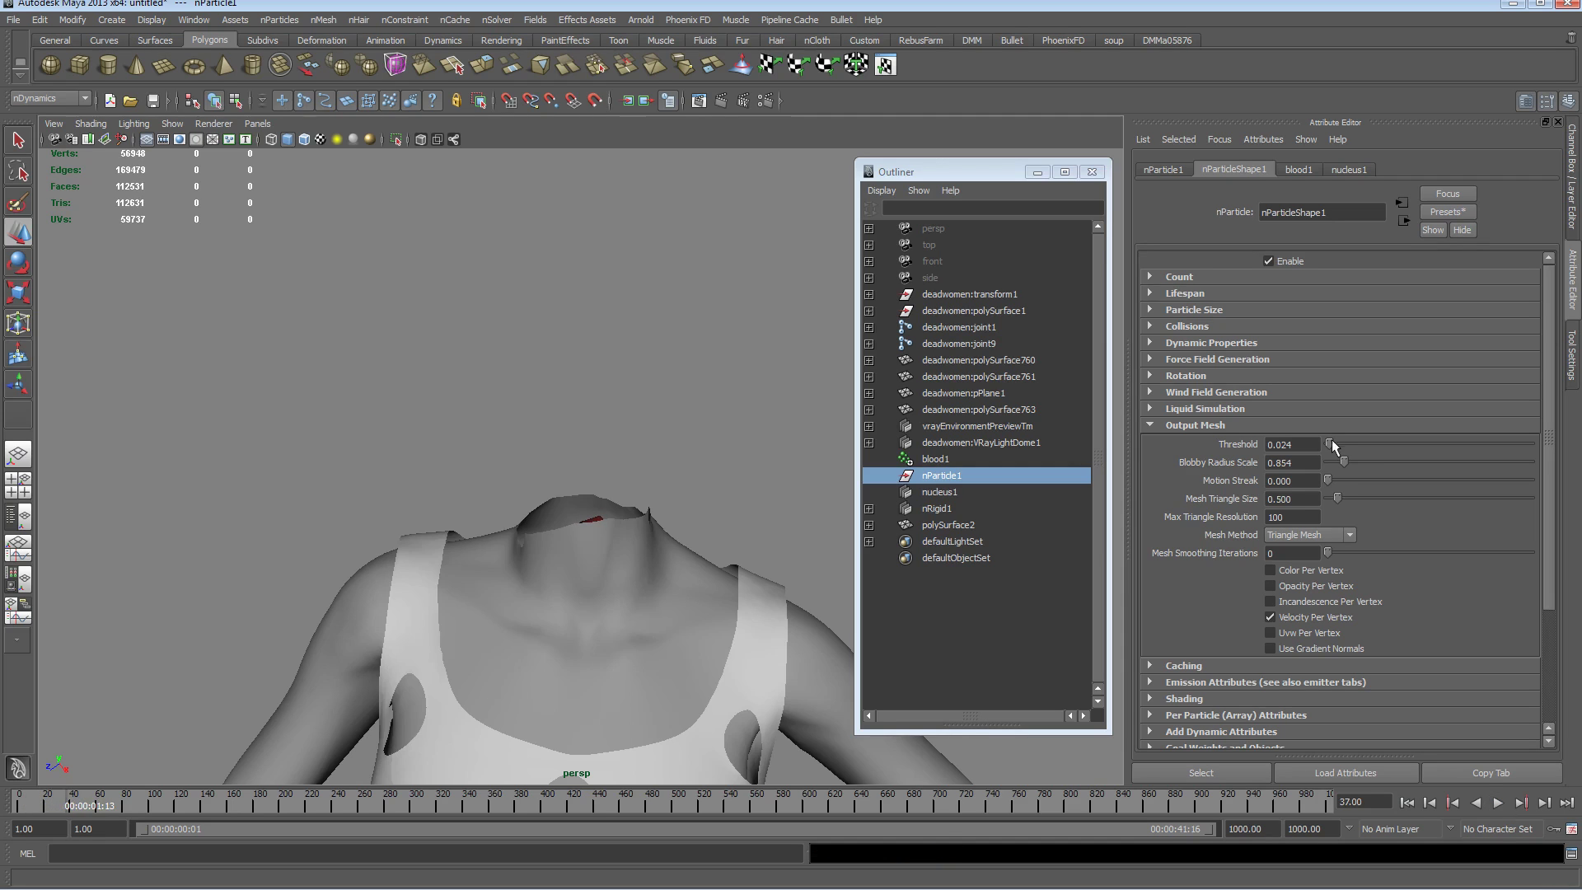
Set the output mesh's Threshold to 0 and rerun the simulation from frame 1
drag(1332, 445, 1327, 452)
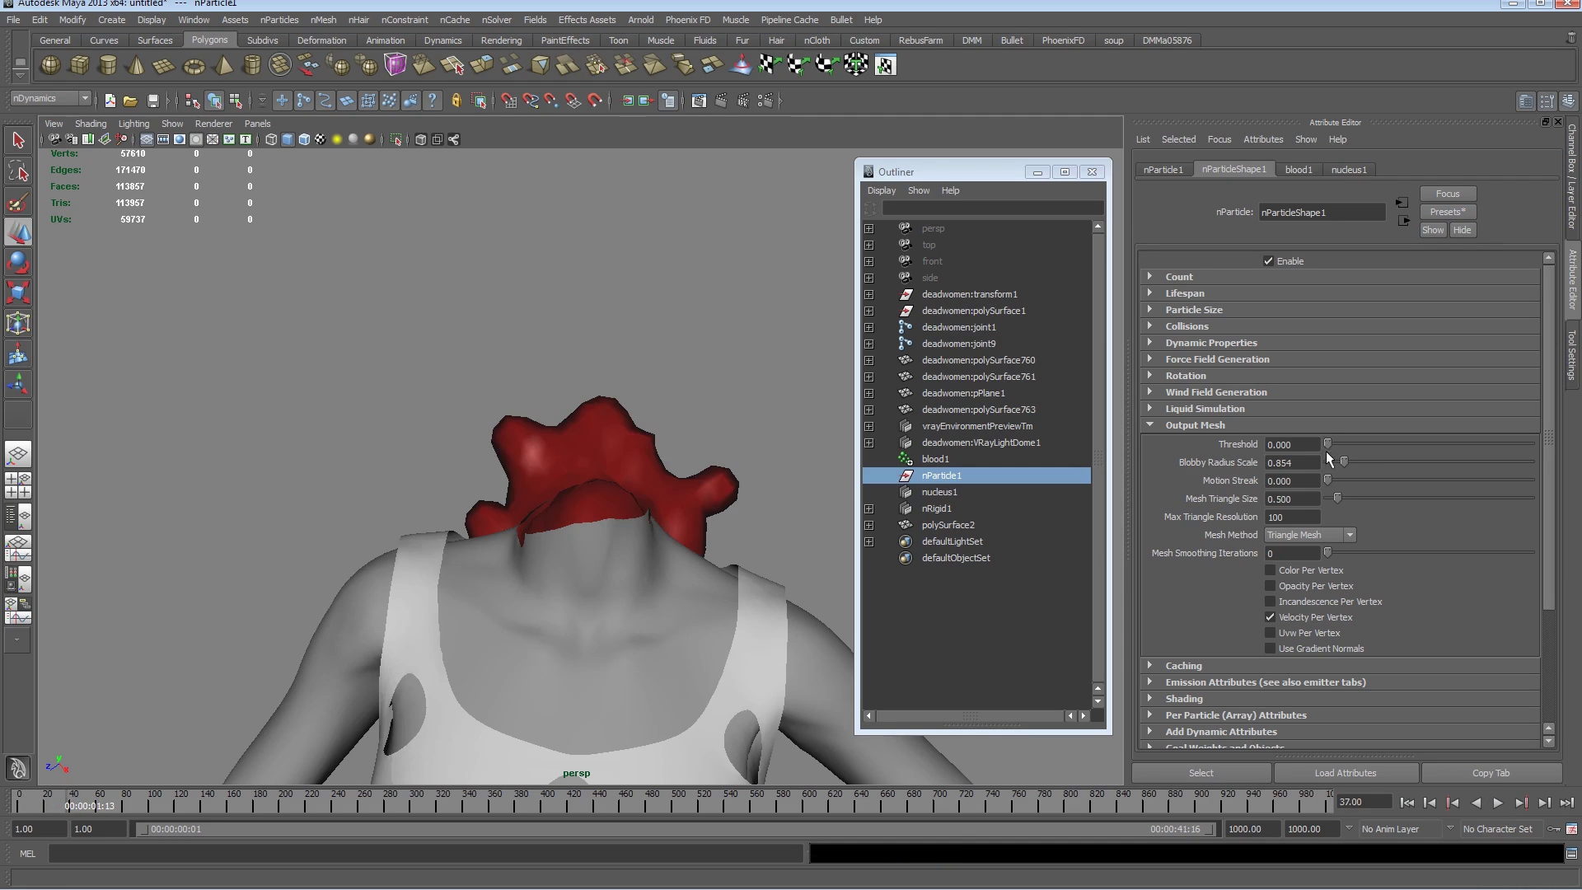
click(1407, 802)
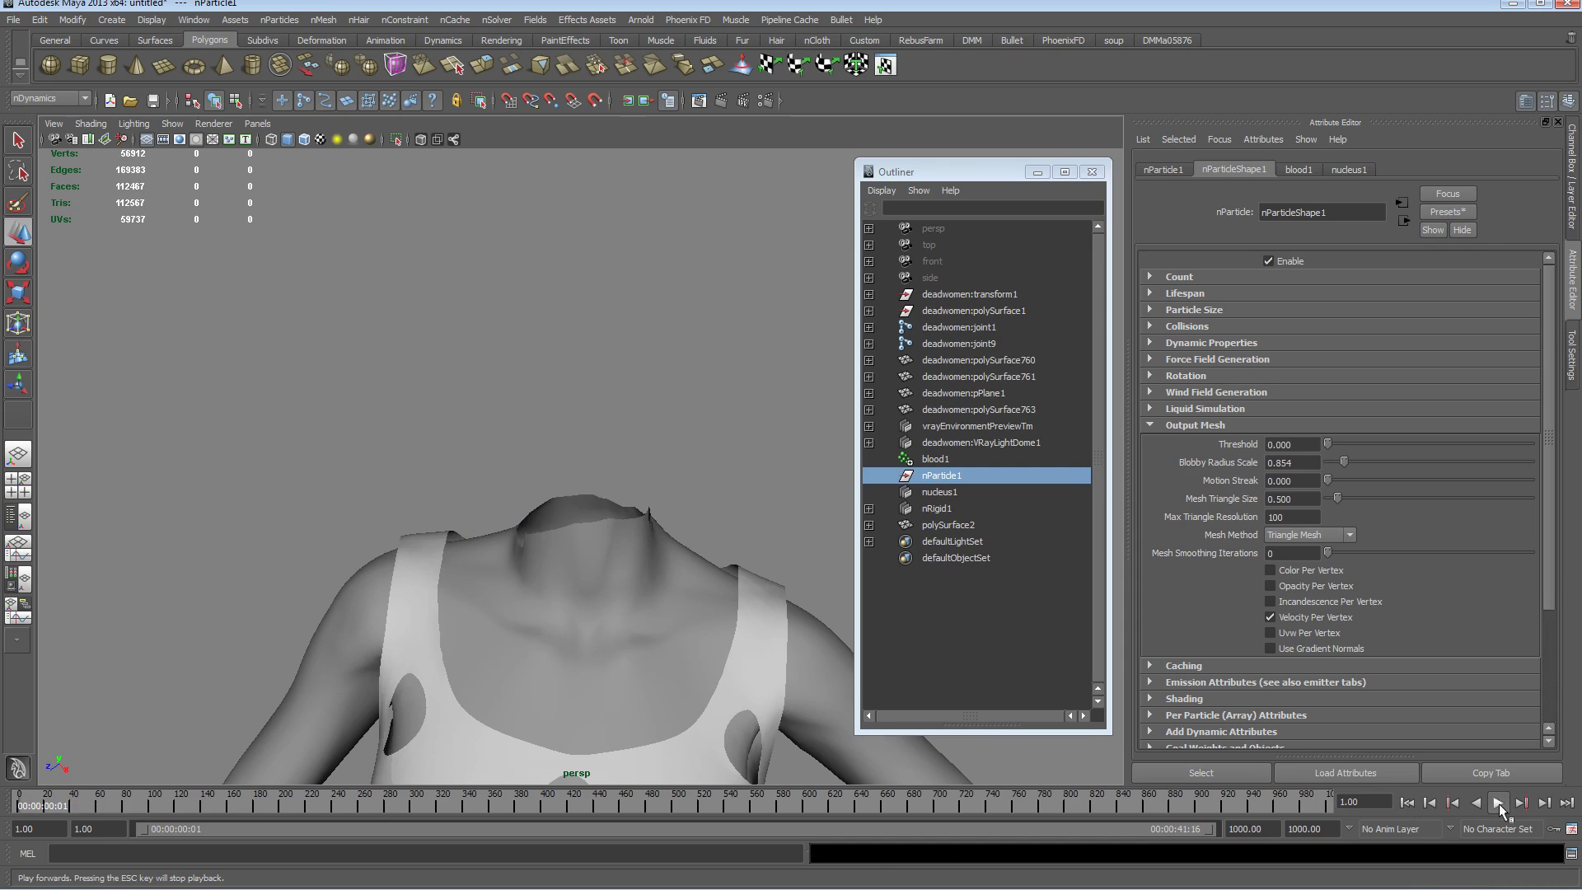
click(1500, 803)
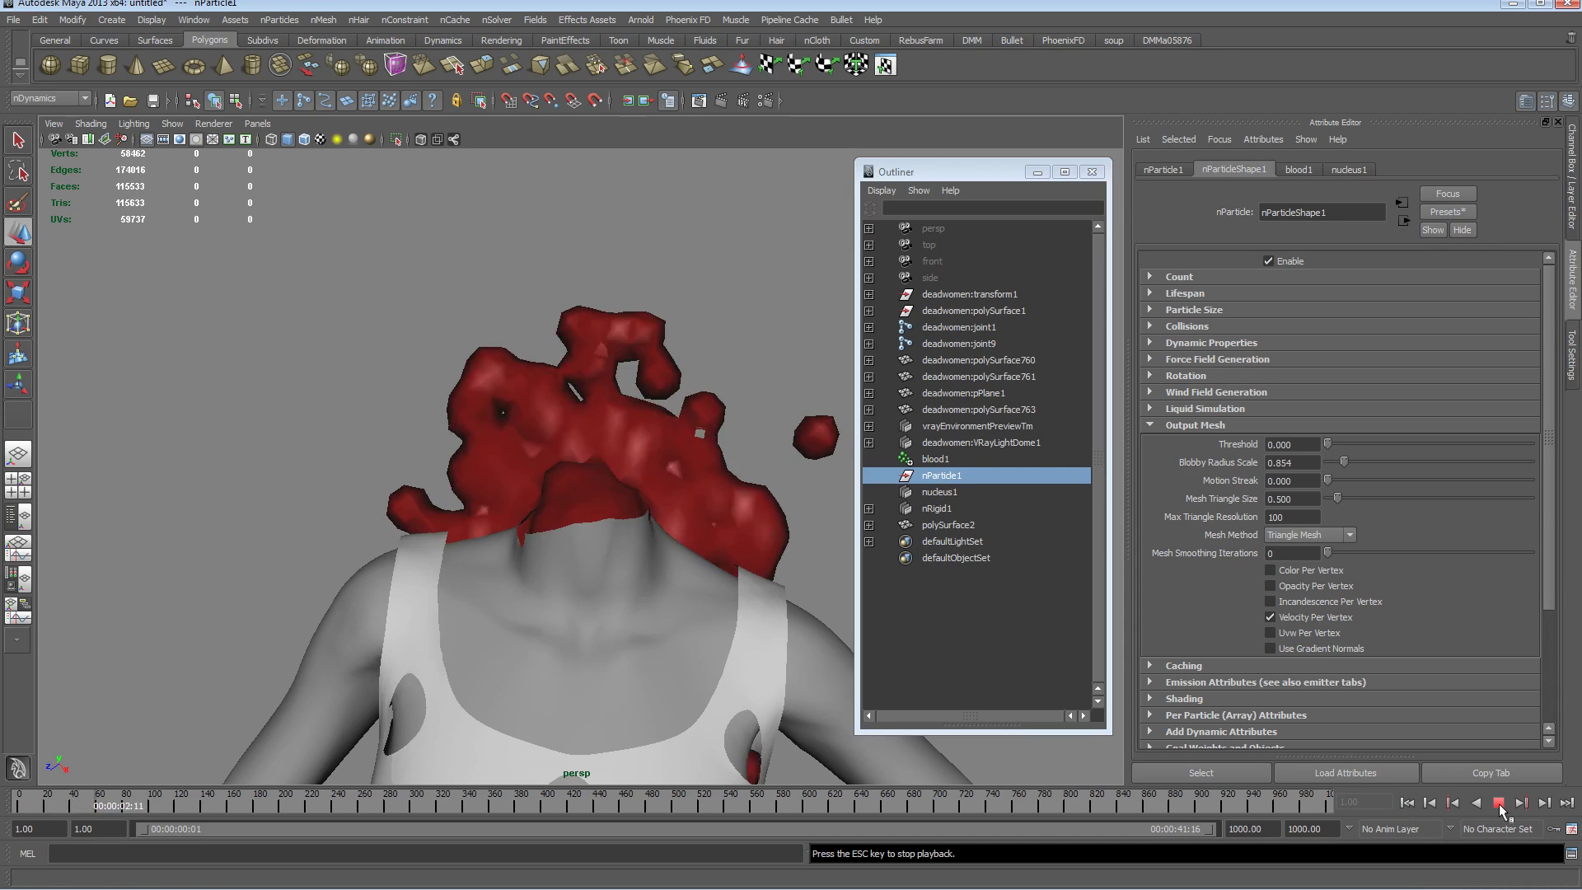
click(1500, 804)
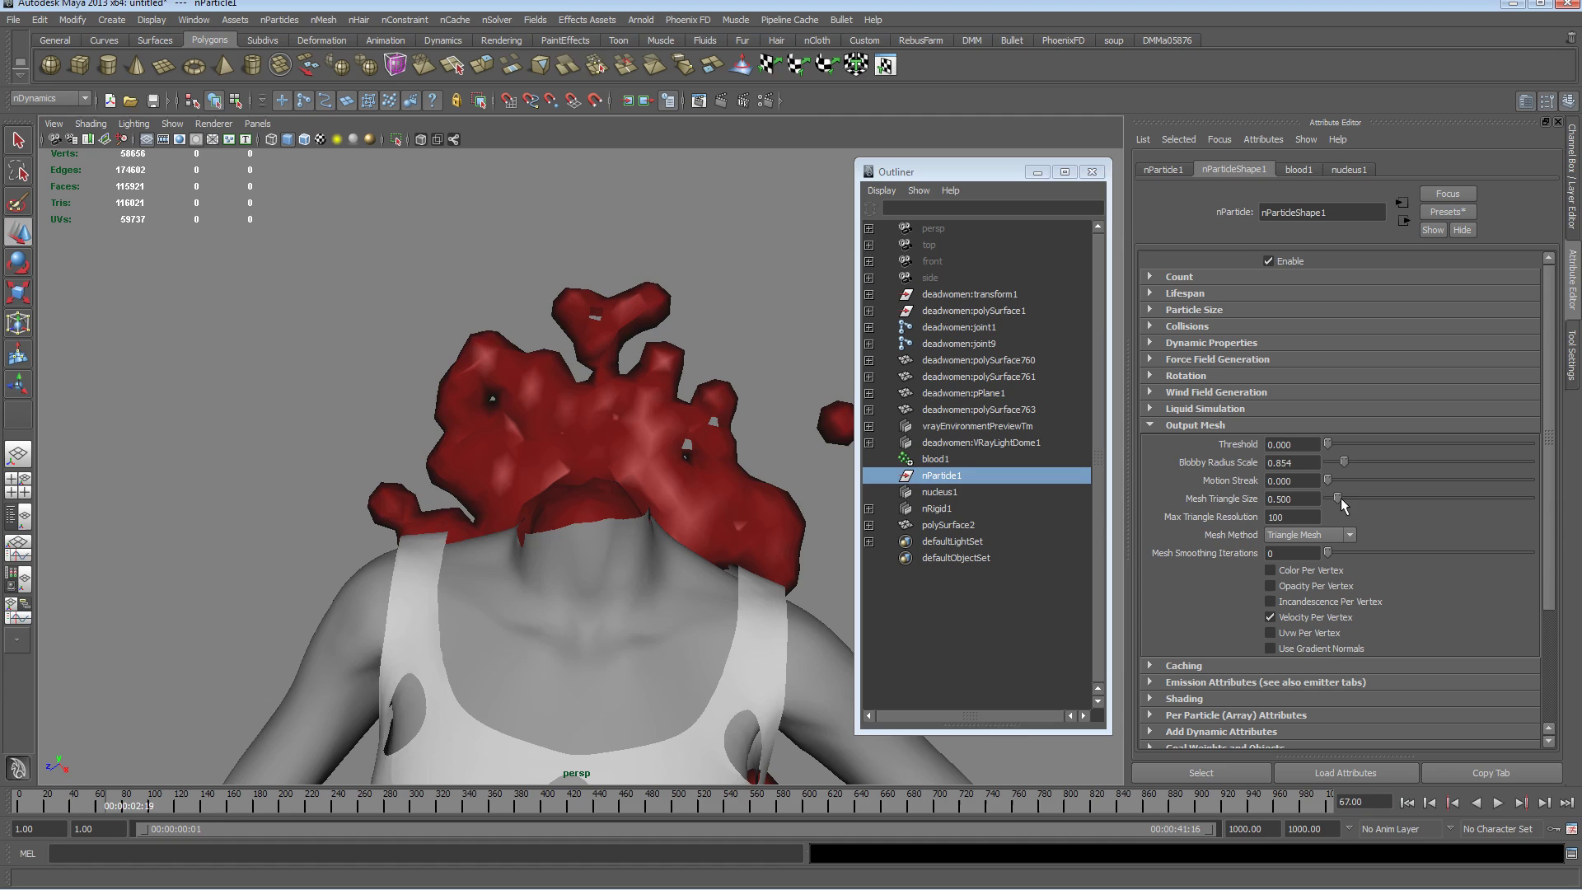
Set the blood's Mesh Triangle Size to 0.366, Max Triangle Resolution to 250 and Mesh Smoothing Iterations to 1
drag(1341, 497, 1186, 516)
text(250)
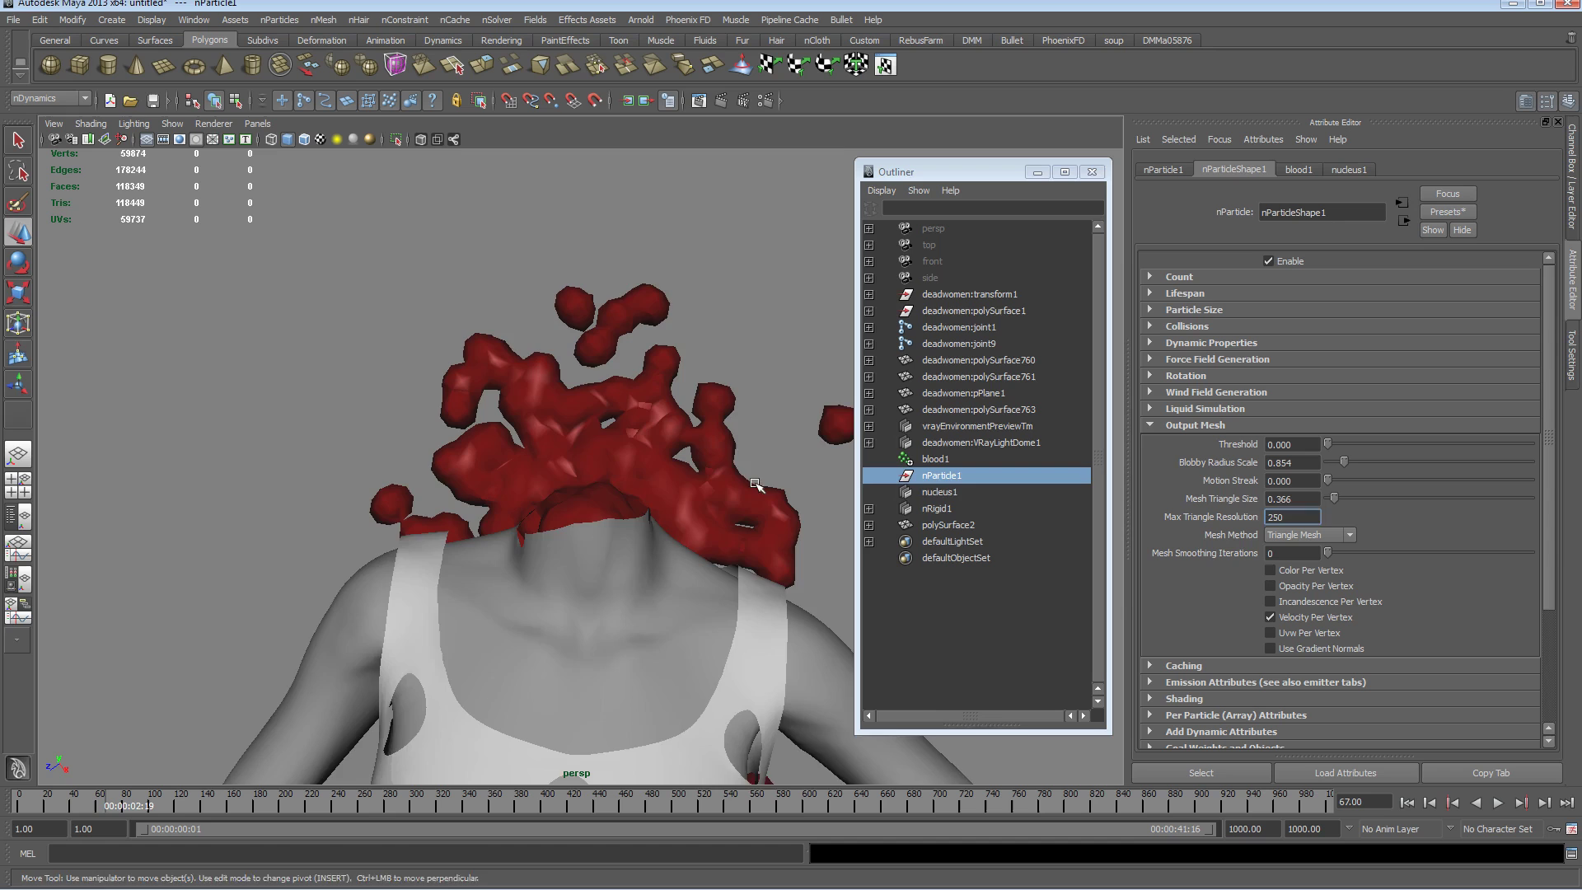
alt+drag(756, 485, 643, 532)
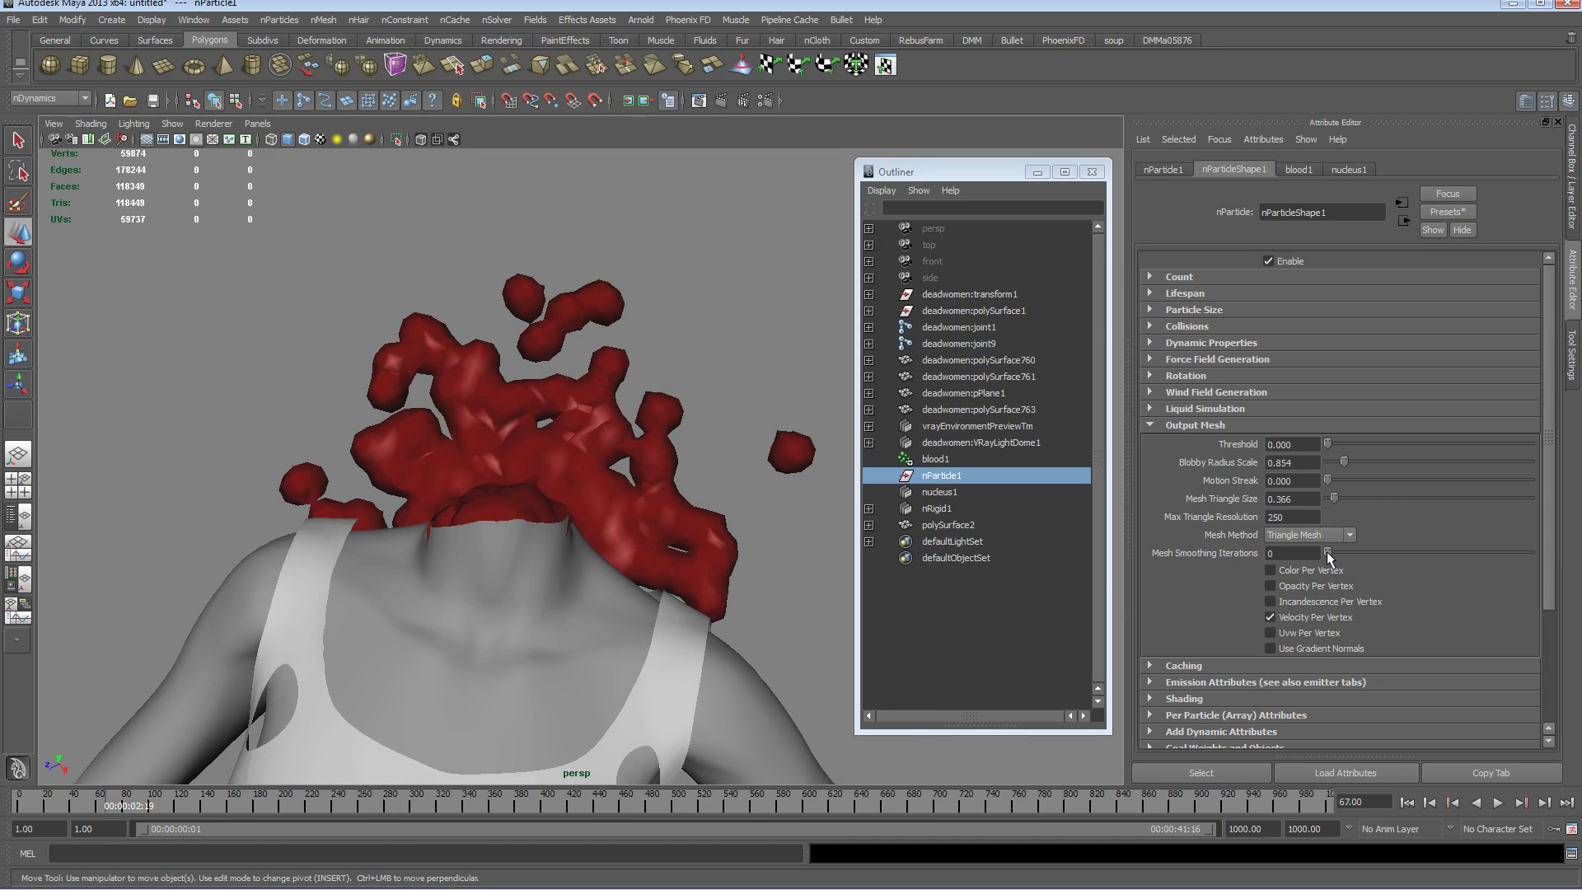
drag(1328, 557, 1346, 557)
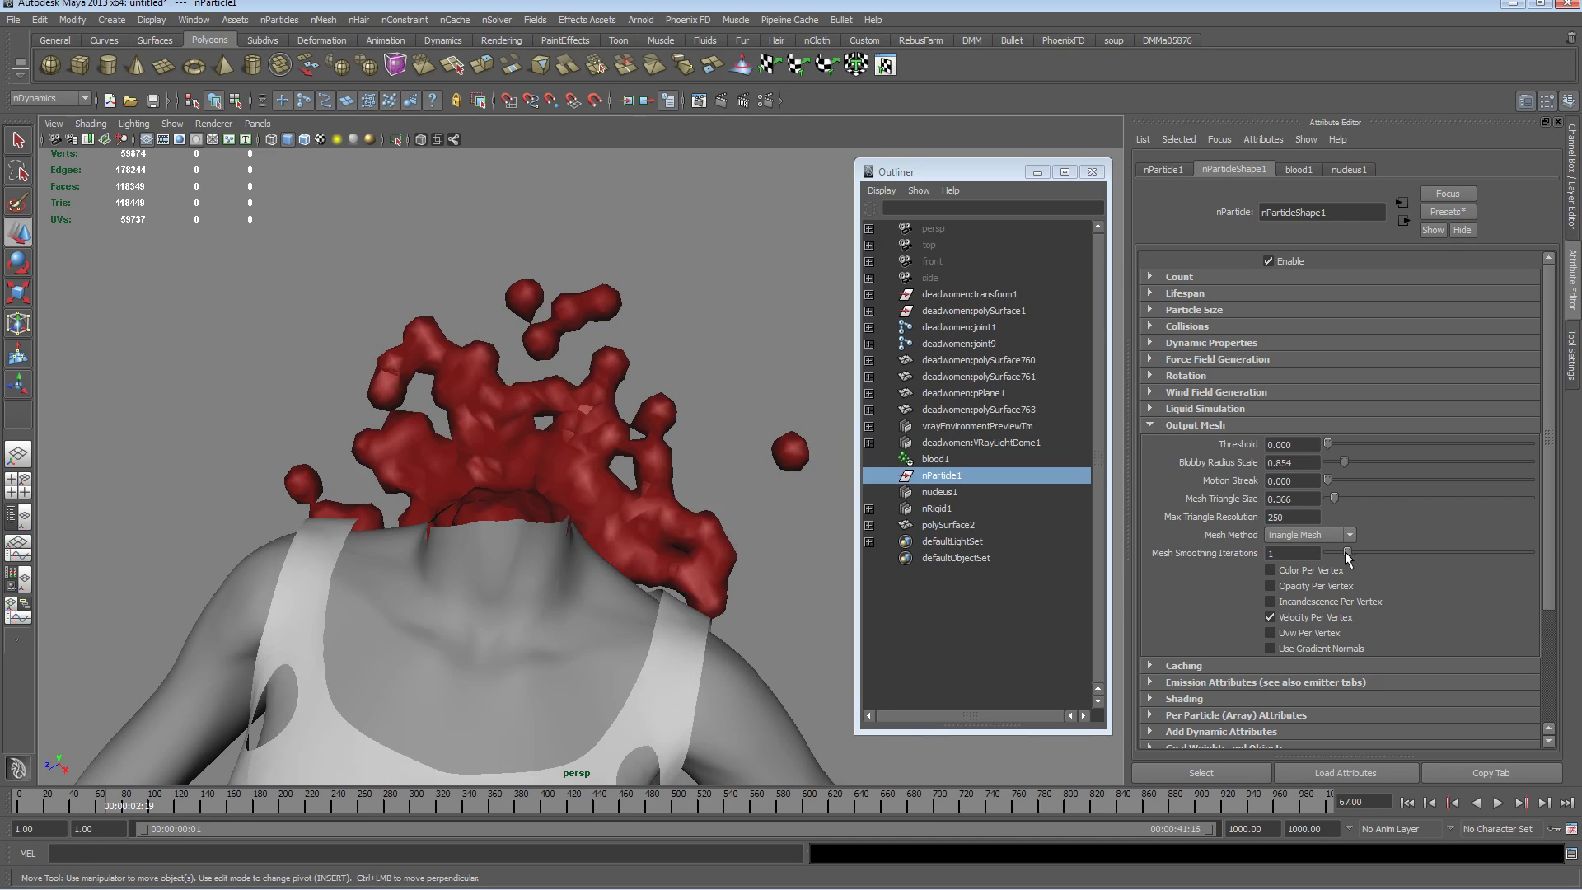
alt+drag(449, 451, 417, 449)
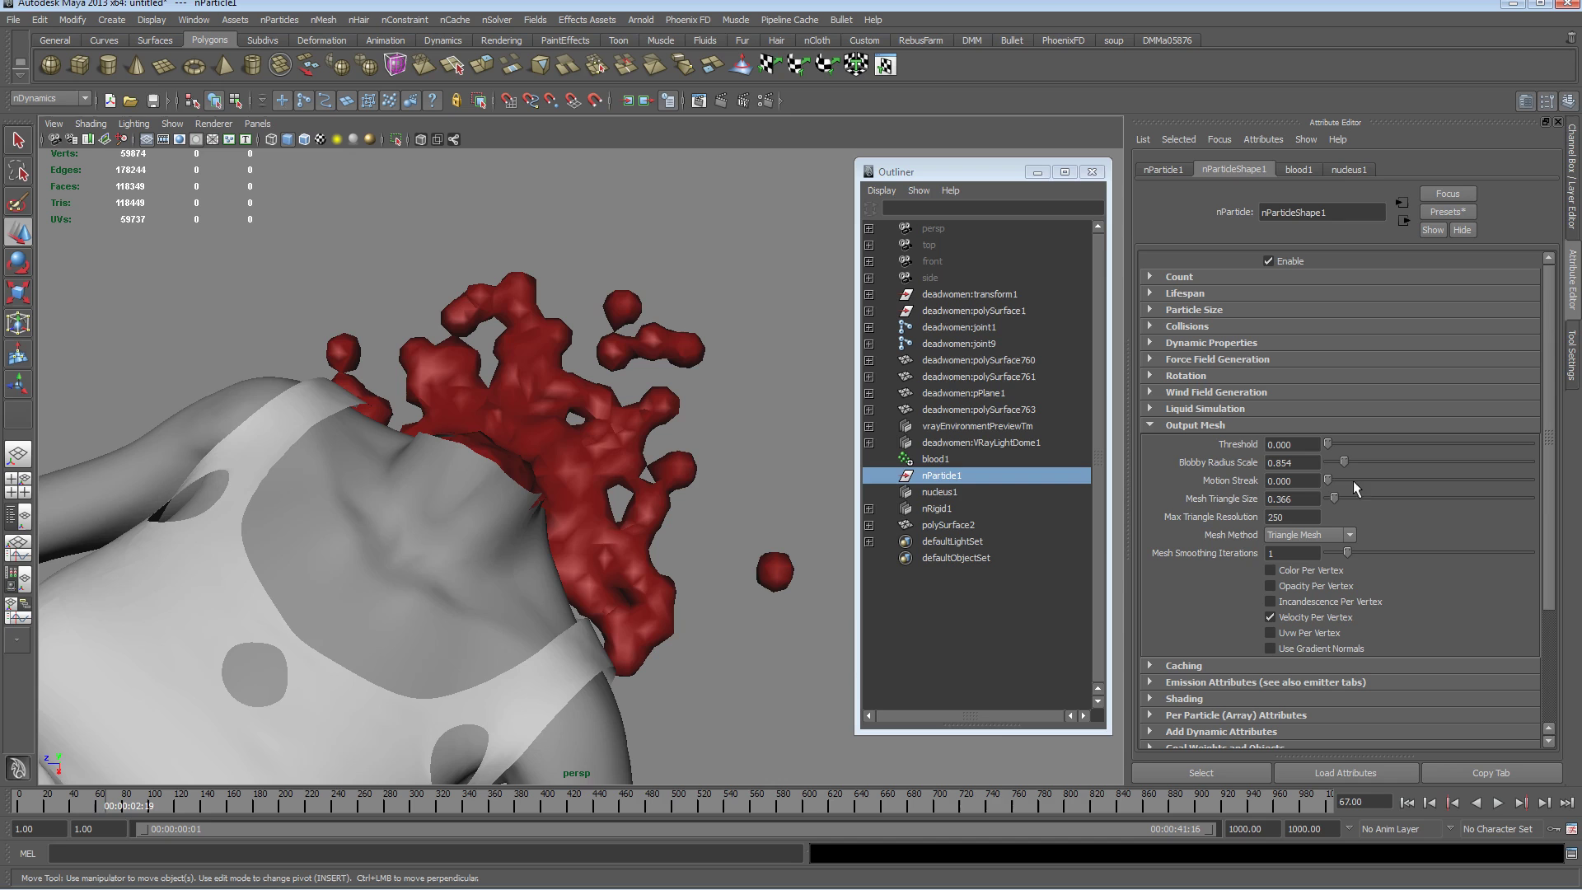
Set Motion Streak to 0.325, Mesh Triangle Size to 0.407, Blobby Radius Scale to 1.341 and Mesh Smoothing Iterations to 3
mouse_move(1326, 480)
mouse_down()
mouse_move(1377, 486)
mouse_move(1356, 496)
mouse_up()
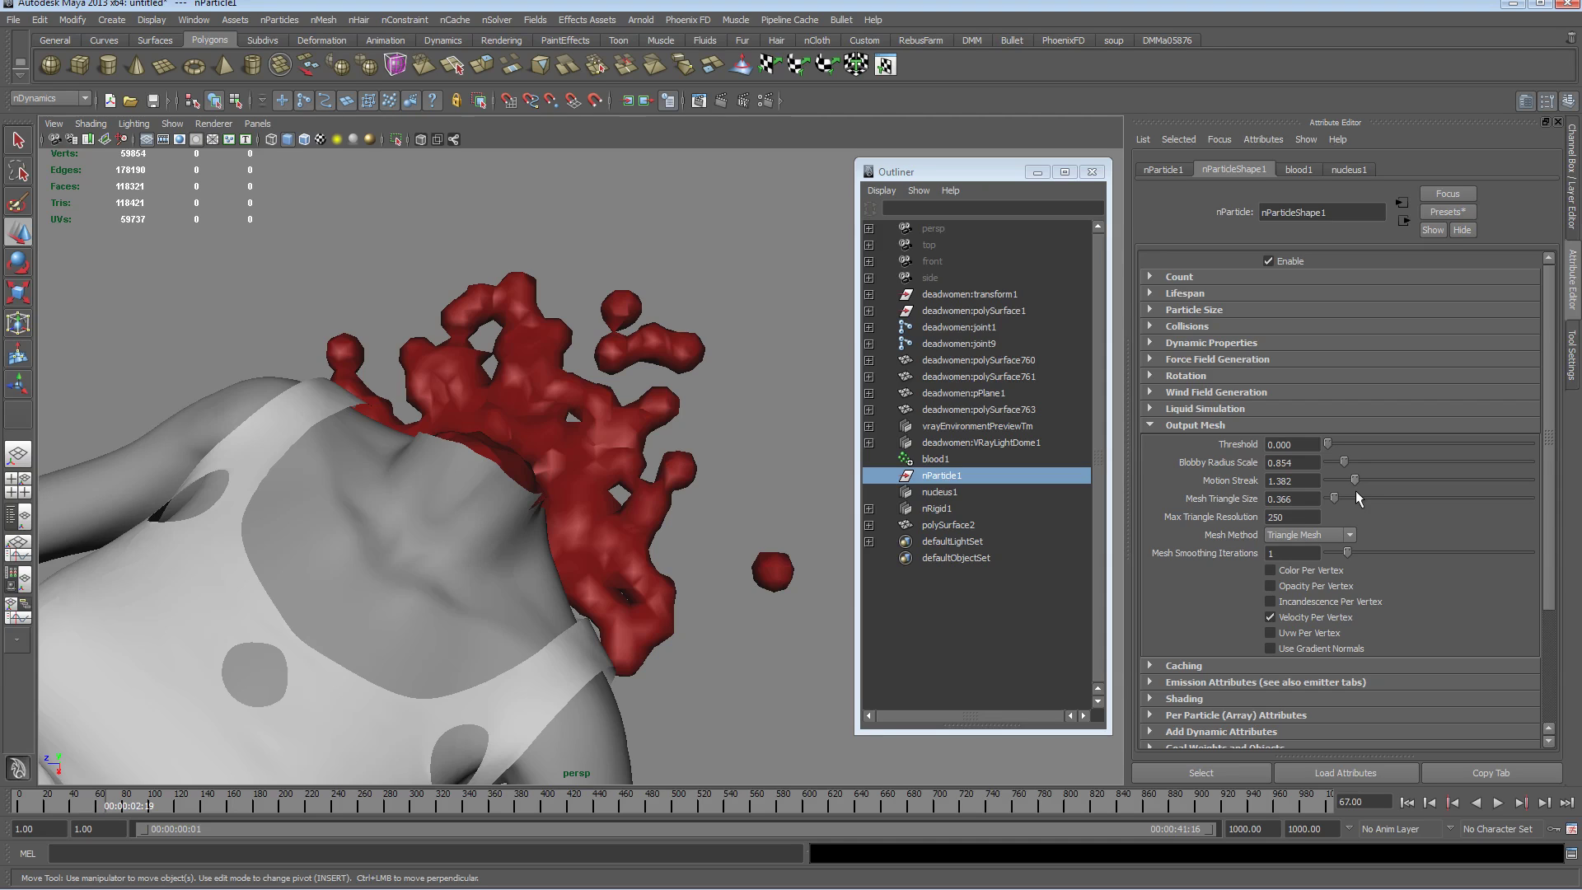
mouse_move(1357, 491)
mouse_down()
mouse_move(1373, 491)
mouse_move(1334, 489)
mouse_up()
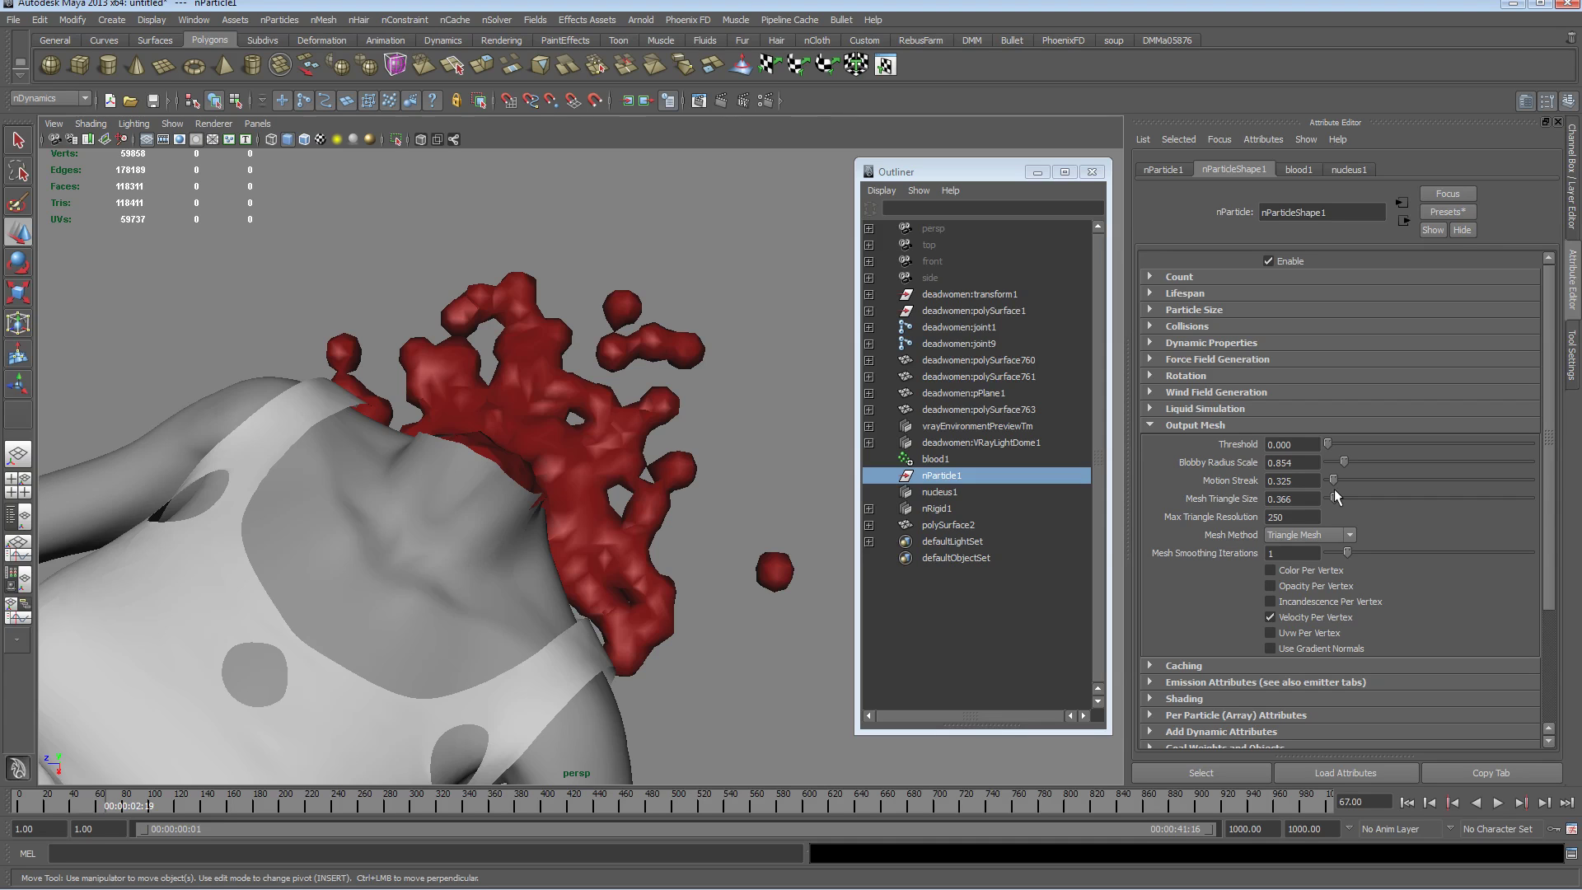
drag(1334, 498, 1354, 463)
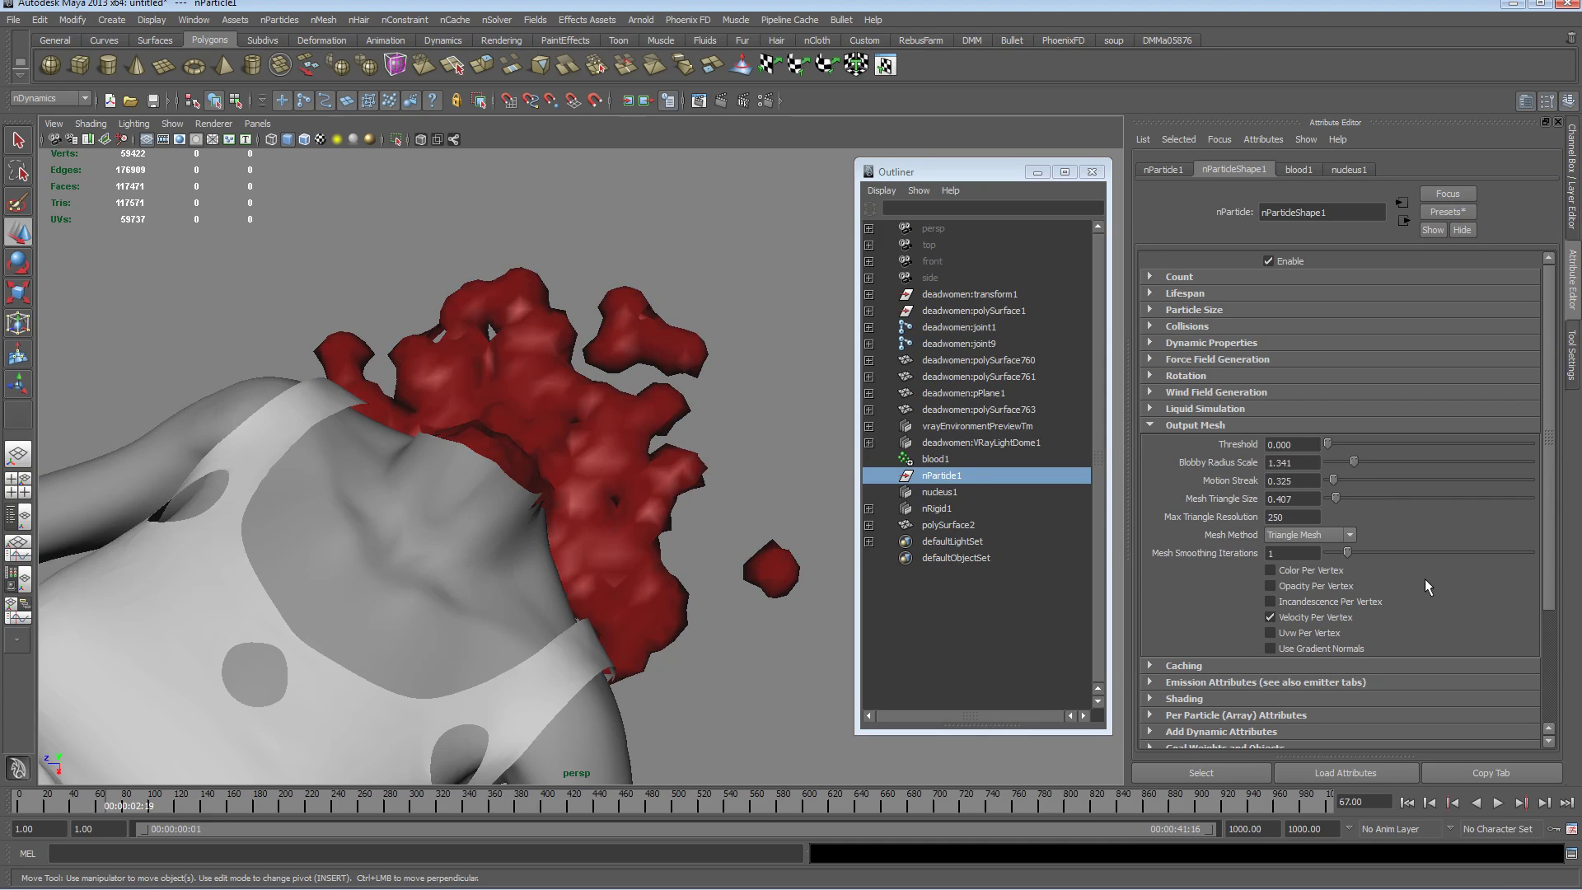
drag(1347, 552, 1388, 552)
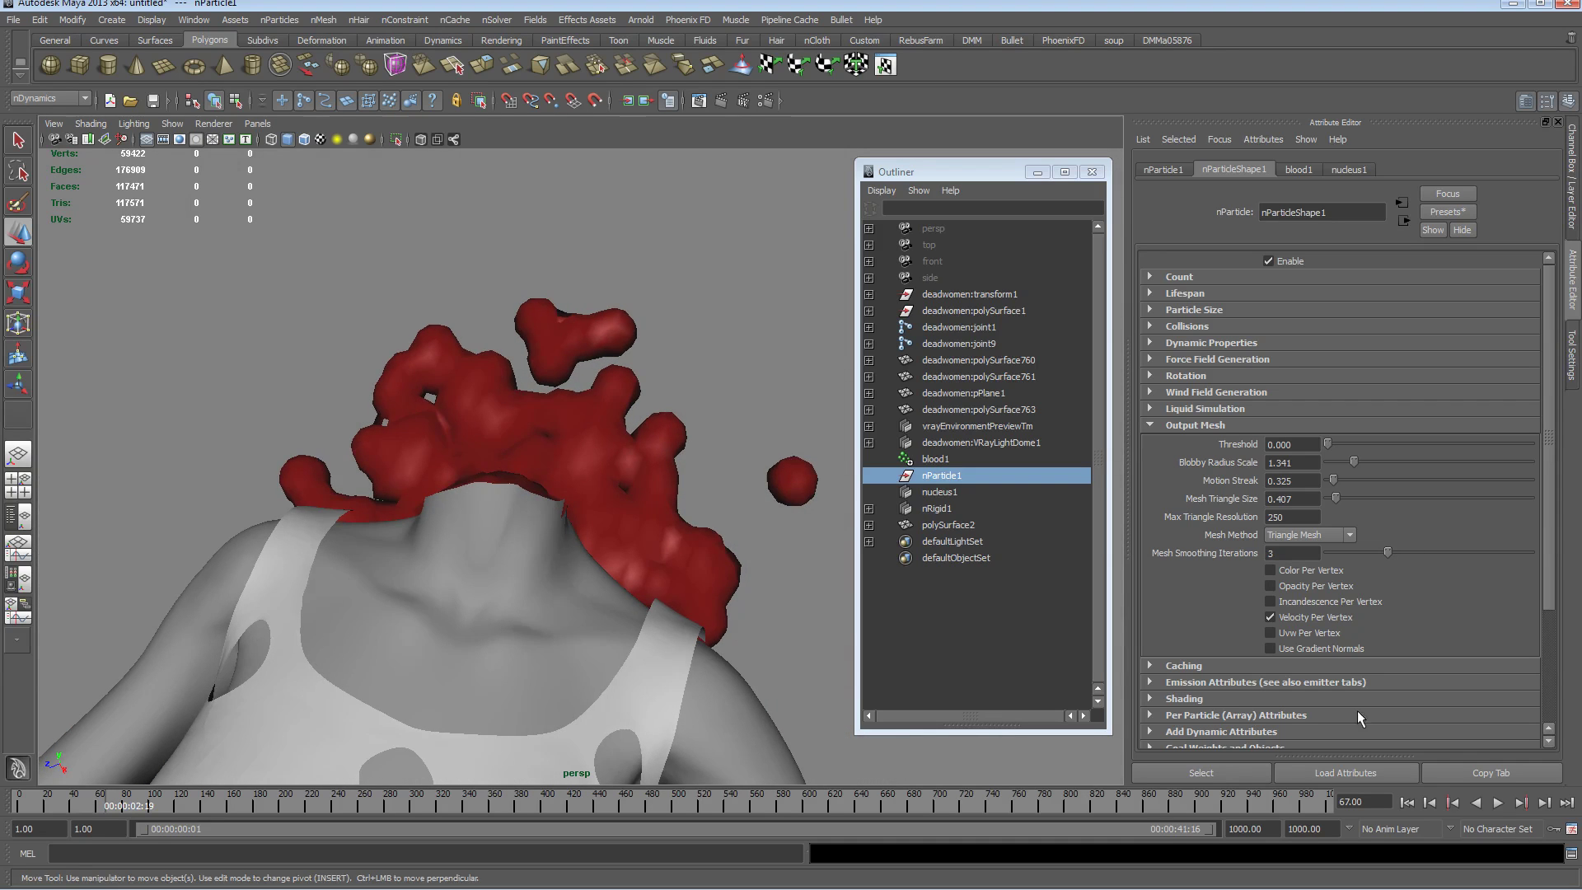
Run the simulation from frame 1 and examine the smoothed blood mesh around the neck from the side
click(1407, 802)
click(1499, 803)
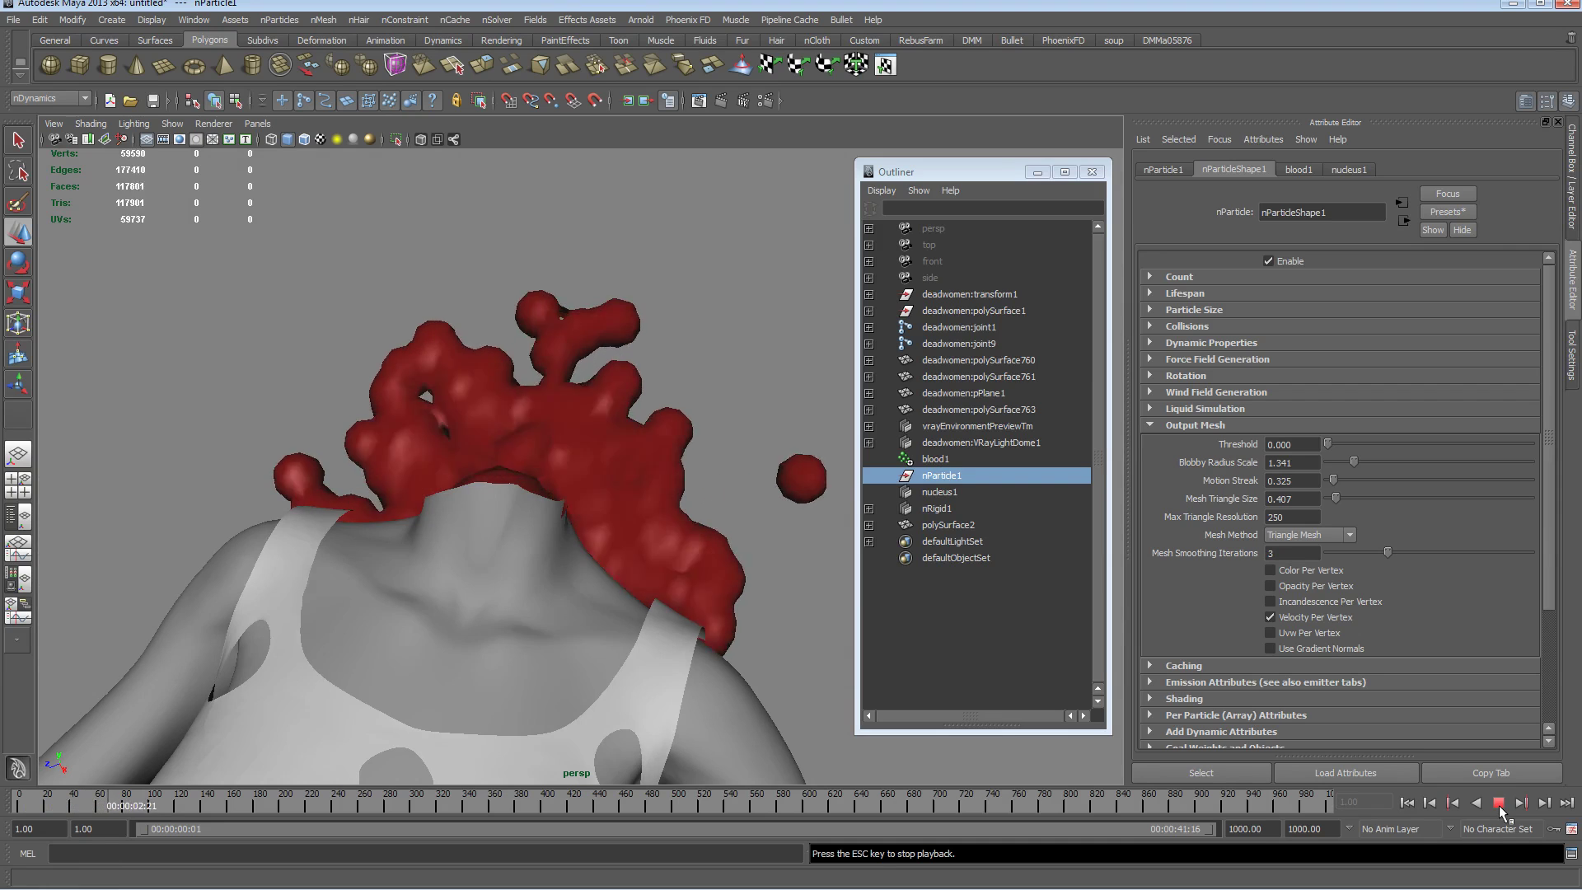
click(1499, 807)
alt+drag(587, 486, 647, 467)
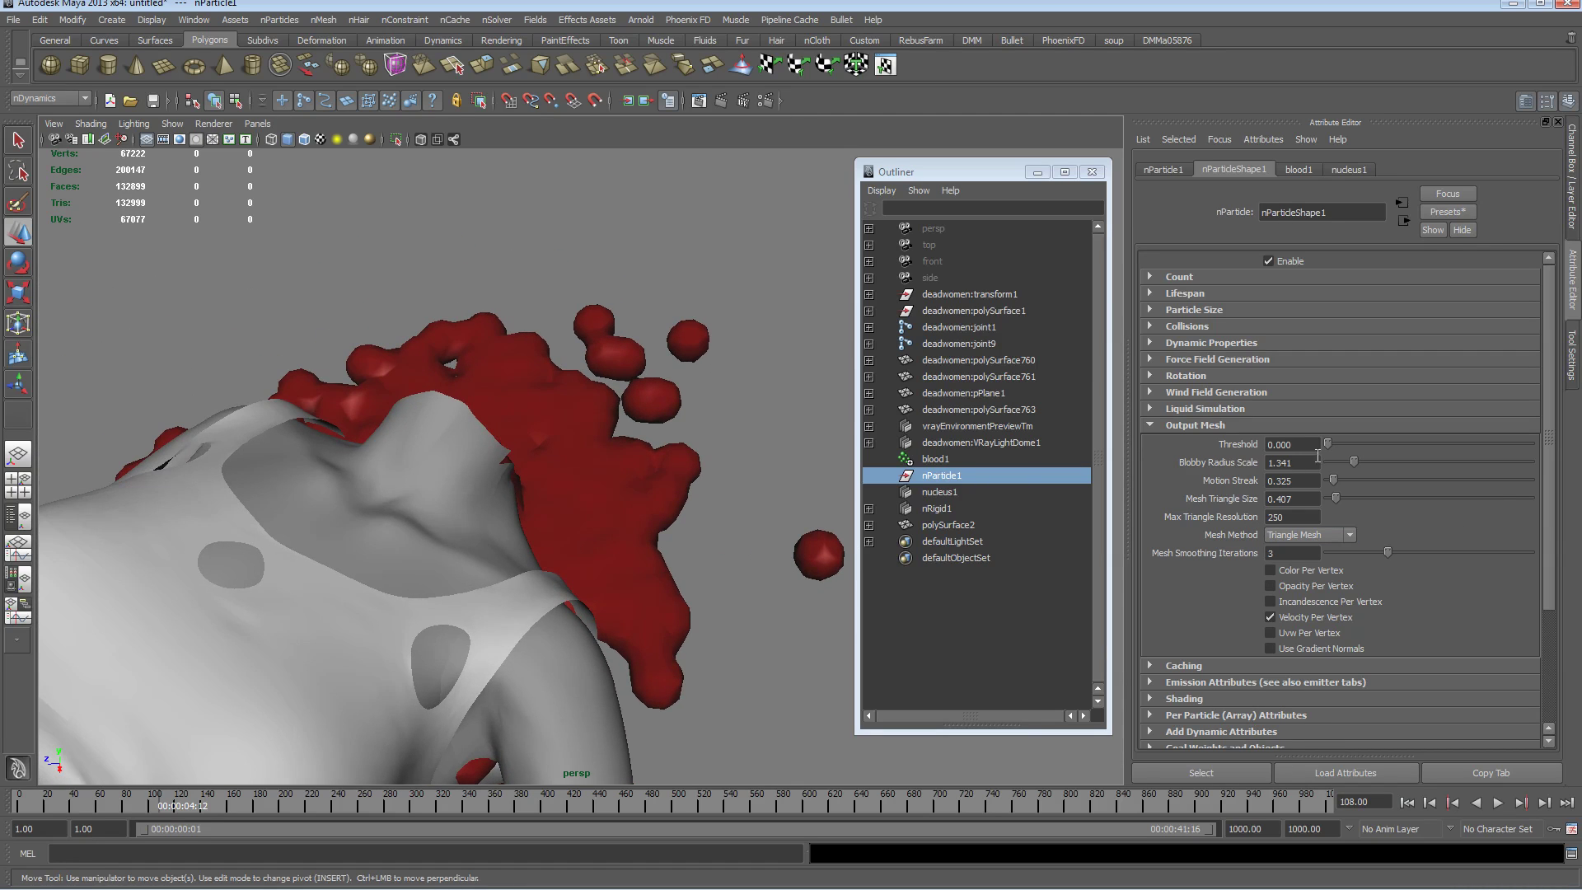
Set Blobby Radius Scale to 1.992, Motion Streak to 0.894, Max Triangle Resolution to 500 and Mesh Triangle Size to 0.081
mouse_move(1328, 442)
mouse_down()
mouse_move(1376, 467)
mouse_move(1335, 510)
mouse_up()
click(1293, 517)
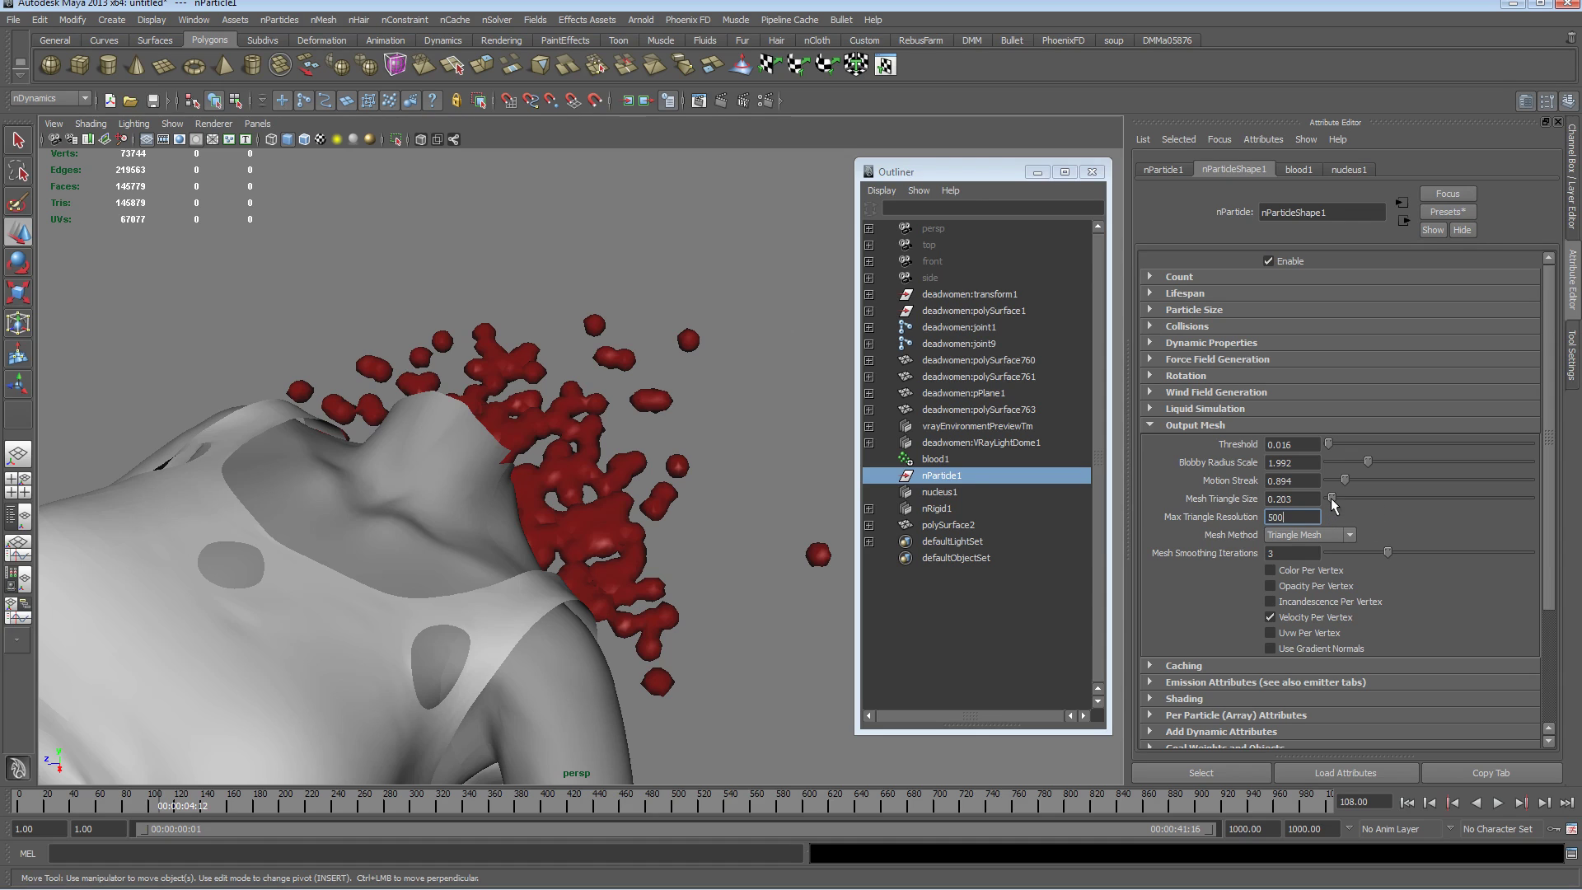
drag(1330, 497, 1329, 497)
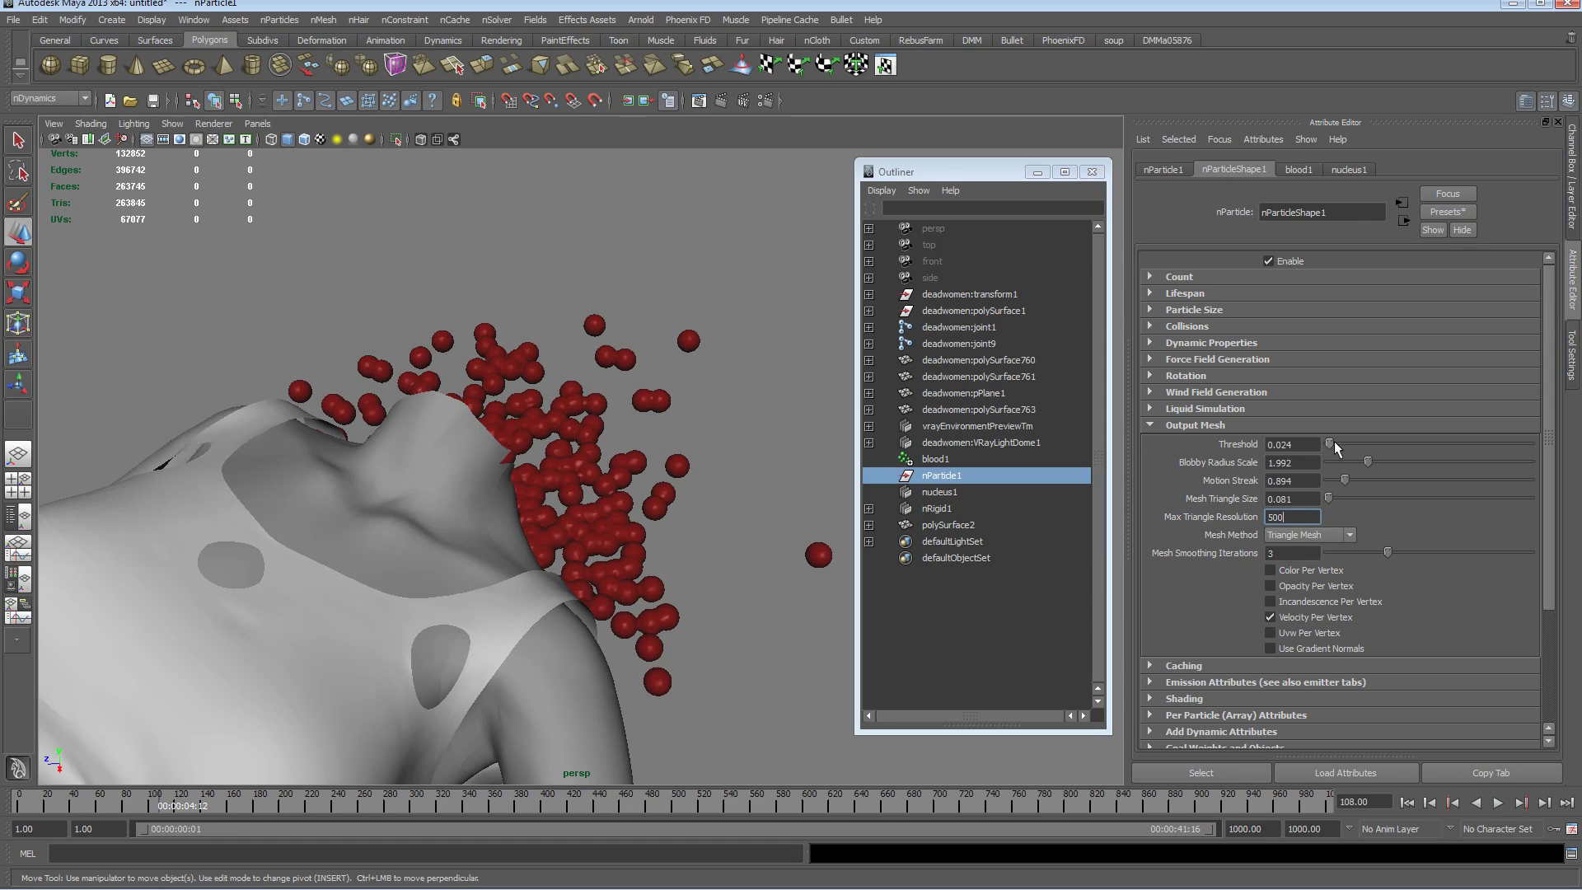
Set Blobby Radius Scale to 4.106, Threshold to 0, Motion Streak to 0.122 and Max Triangle Resolution to 400
drag(1333, 443, 1411, 465)
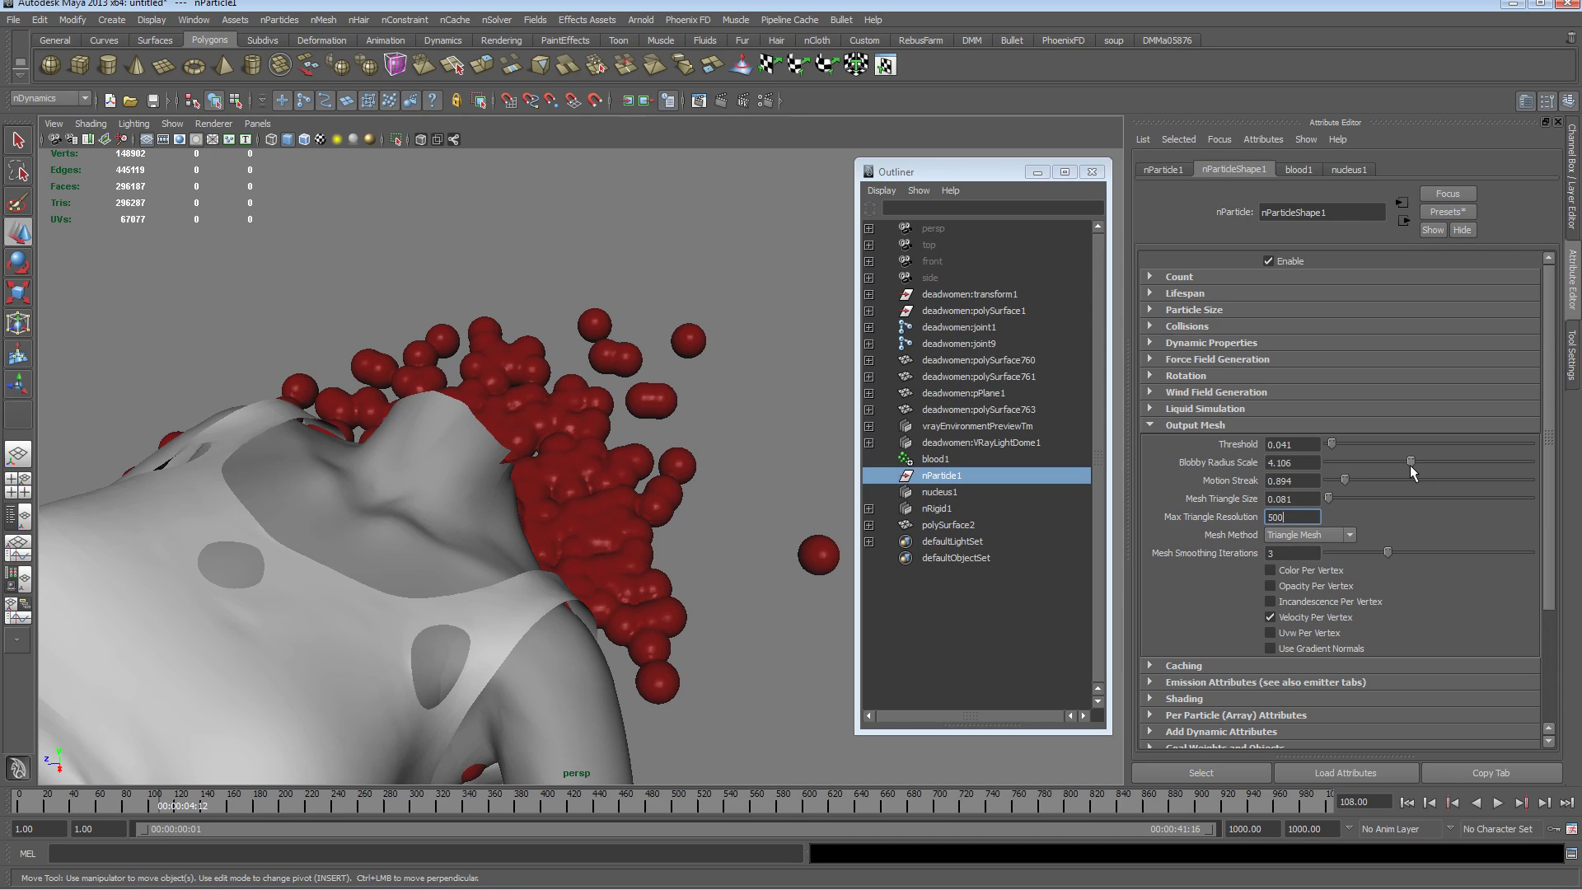
key(Return)
drag(1339, 483, 1334, 481)
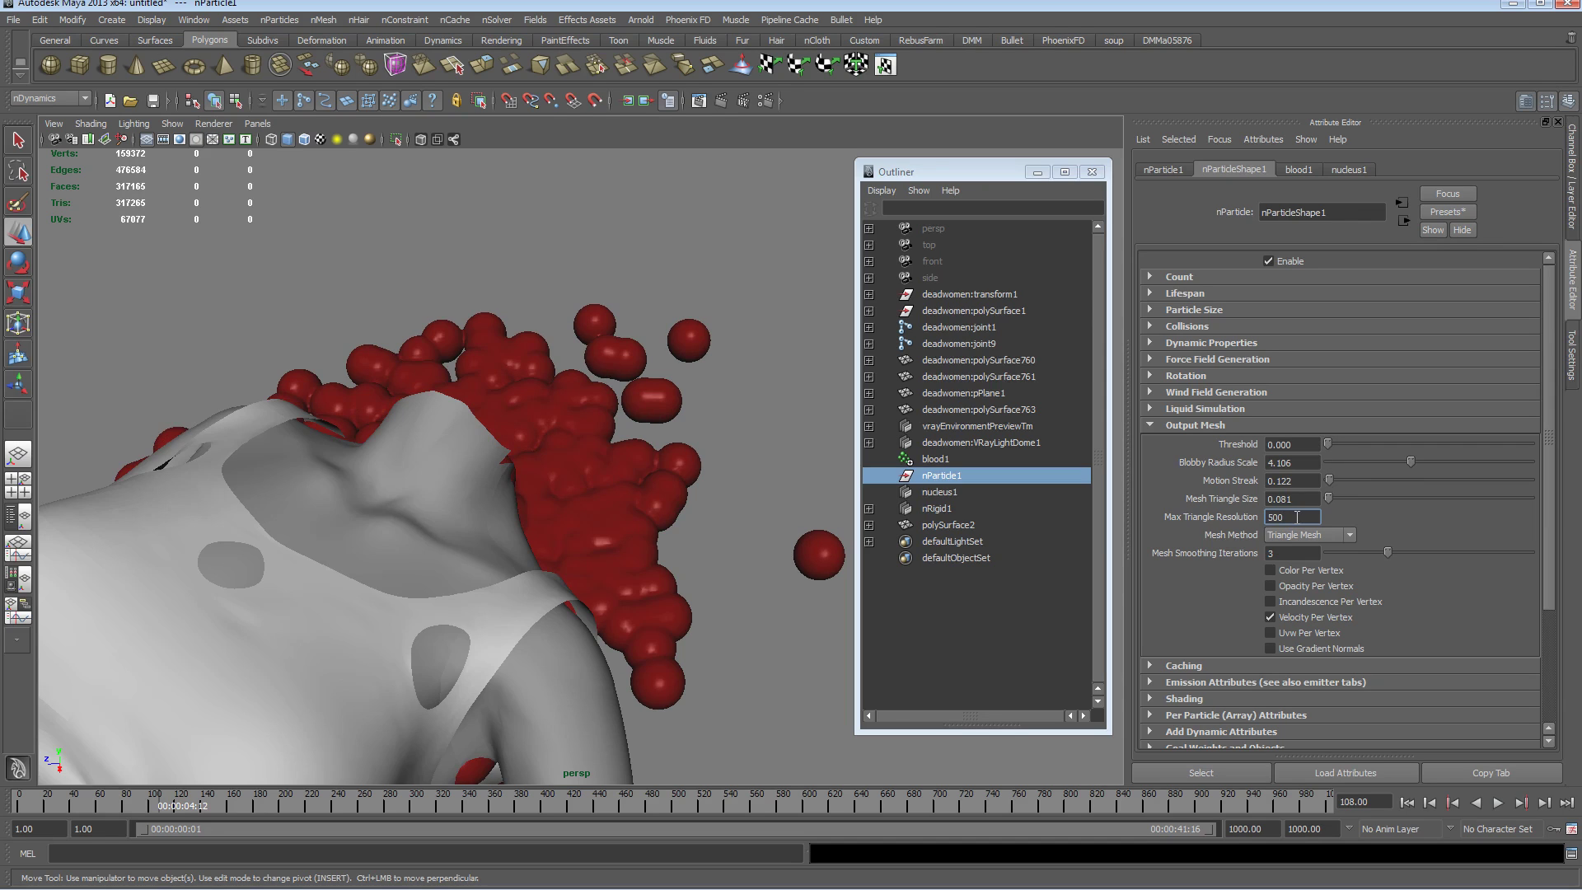
key(Return)
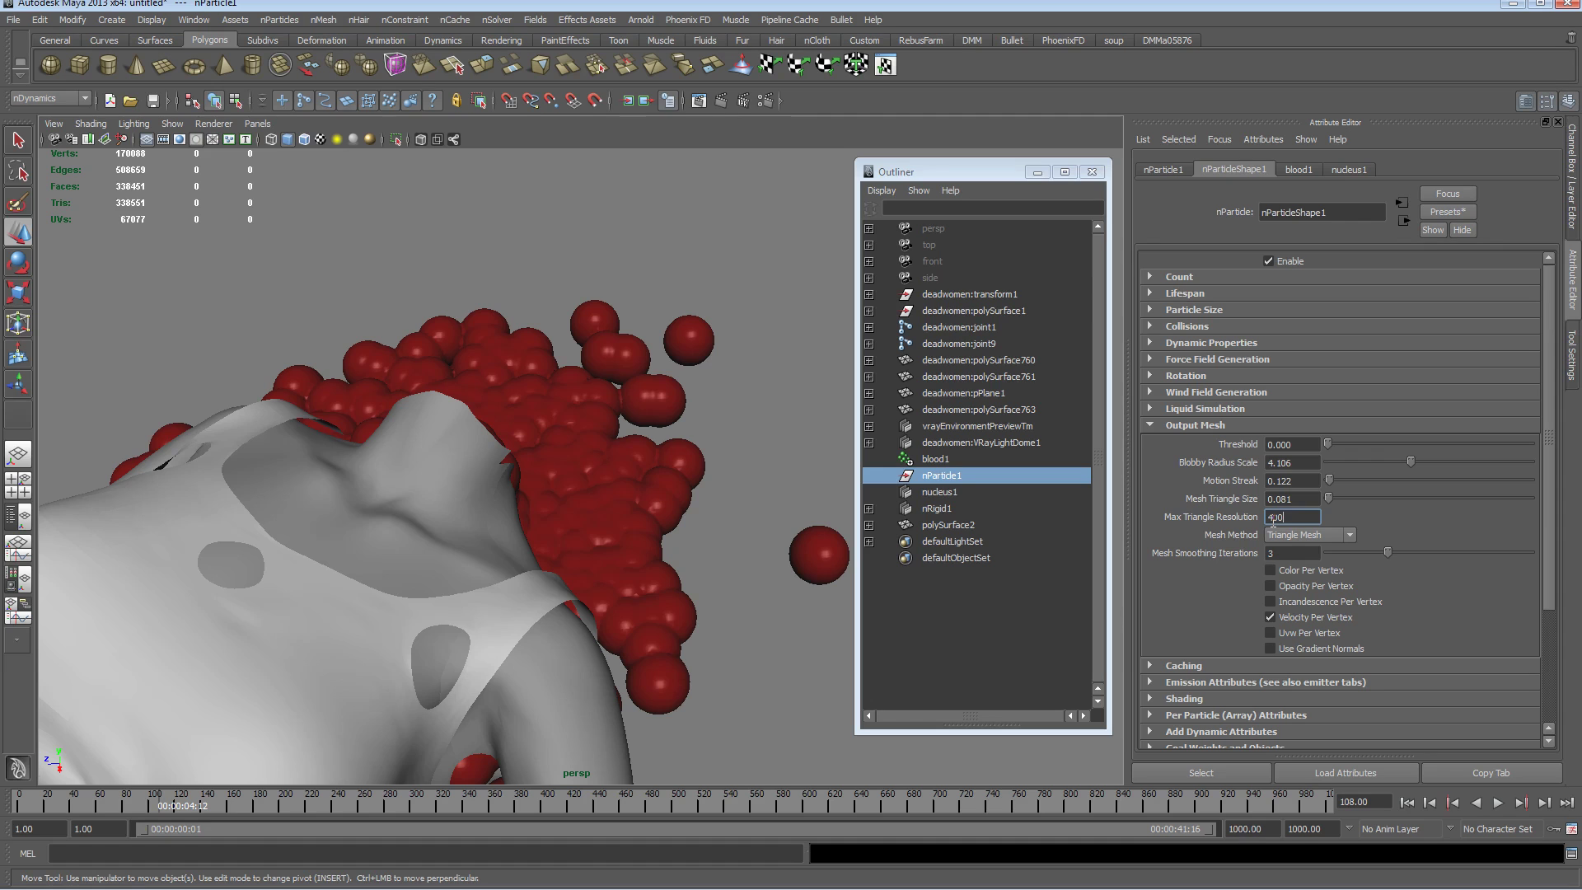
click(1301, 500)
Set Blobby Radius Scale to 2.195, Max Triangle Resolution to 250 and Mesh Smoothing Iterations to 2
alt+drag(616, 524, 641, 546)
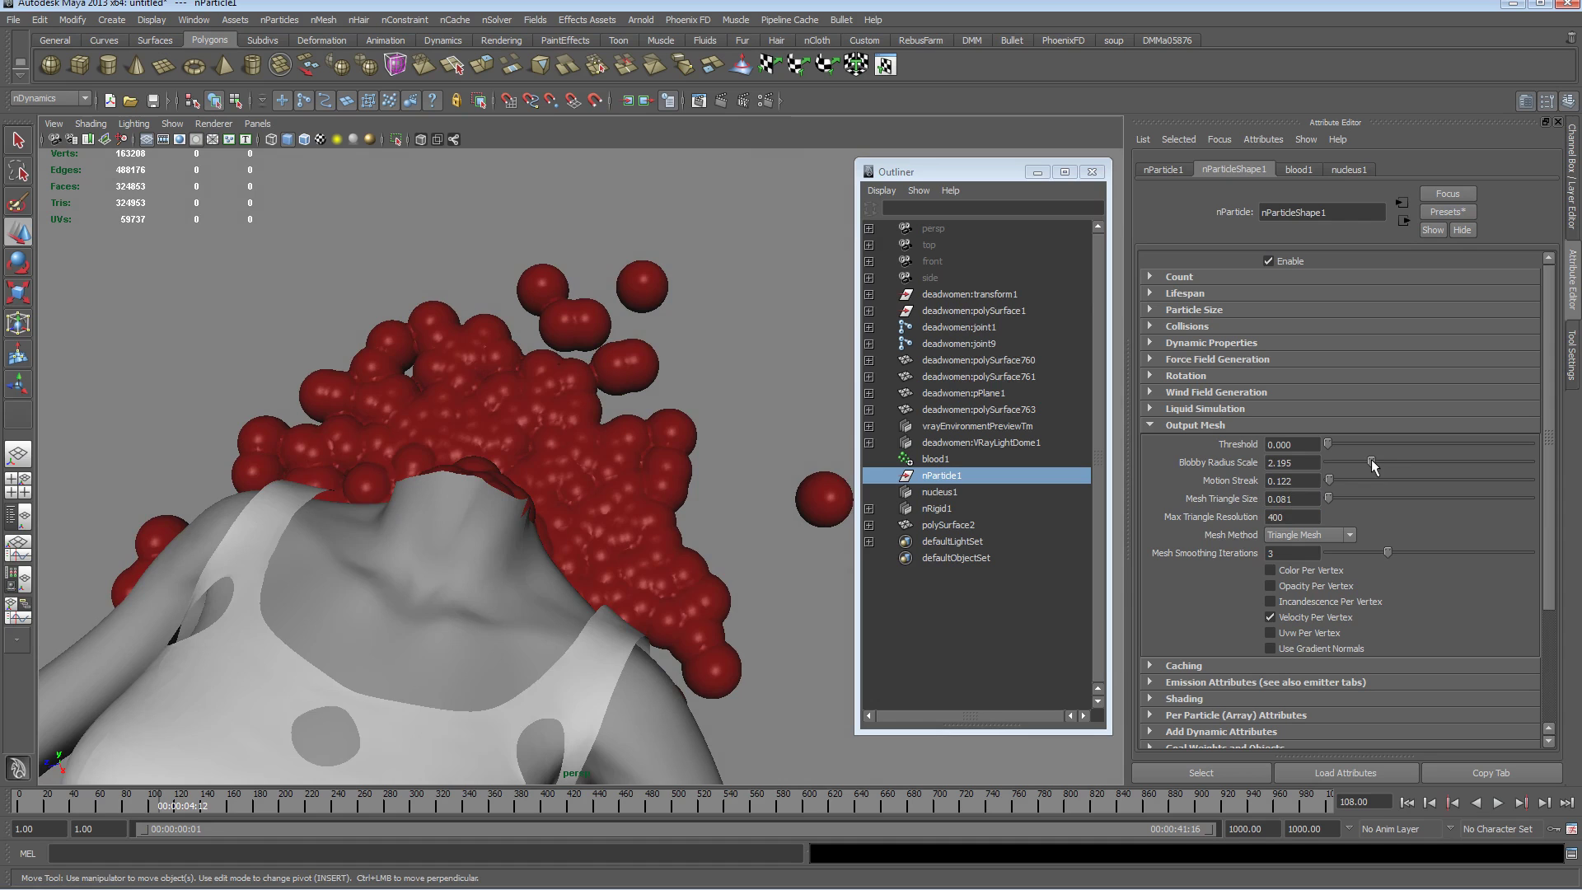
alt+drag(783, 604, 751, 586)
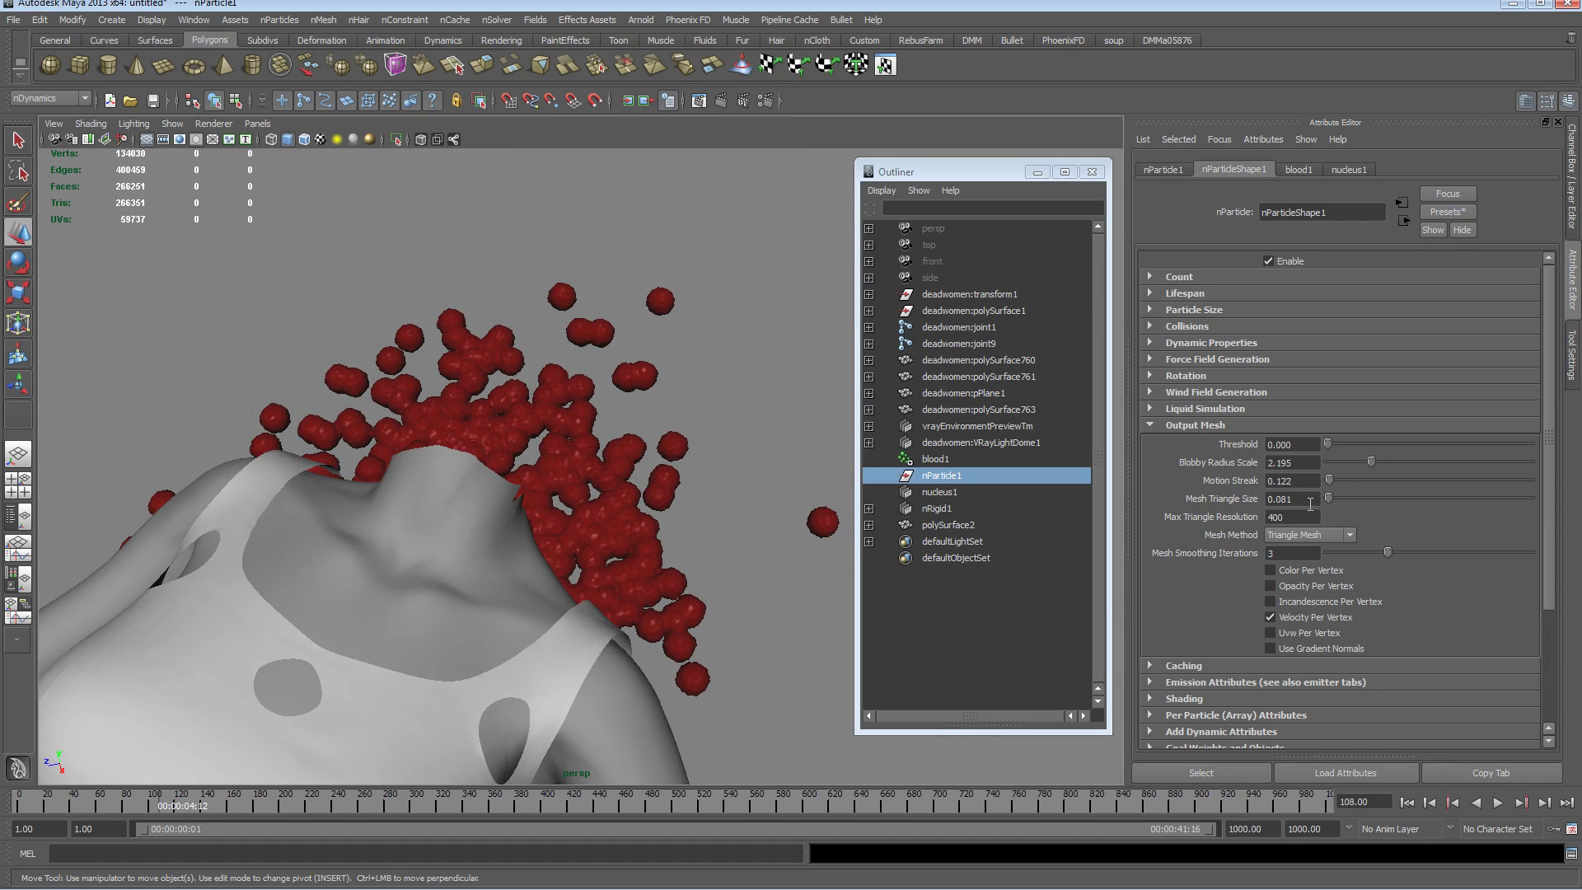
drag(1298, 520, 1183, 512)
drag(1388, 552, 1364, 554)
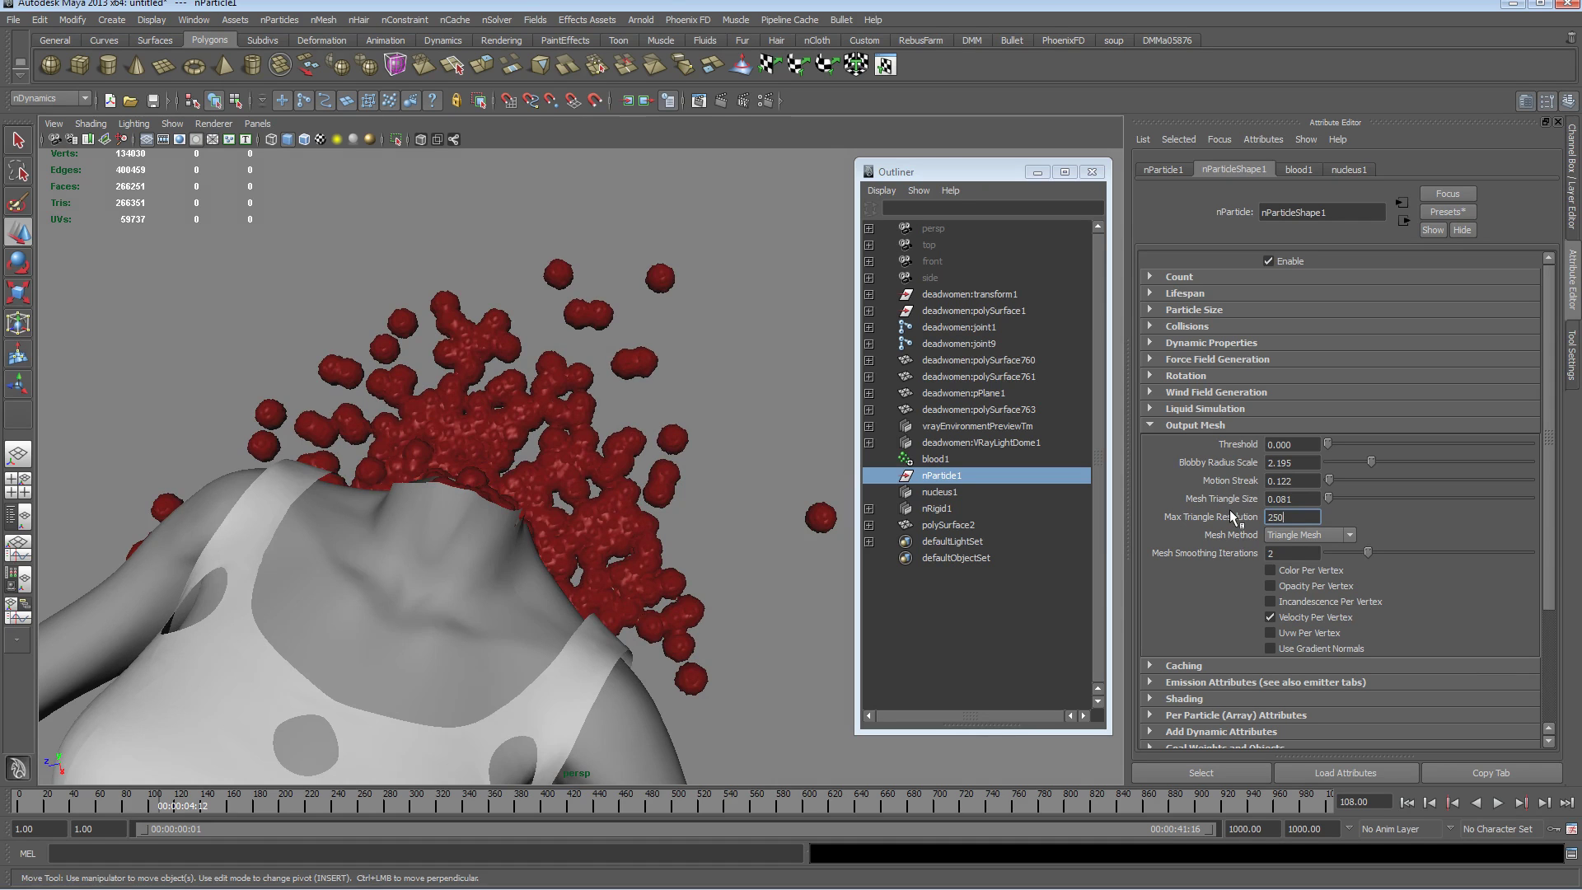
key(Return)
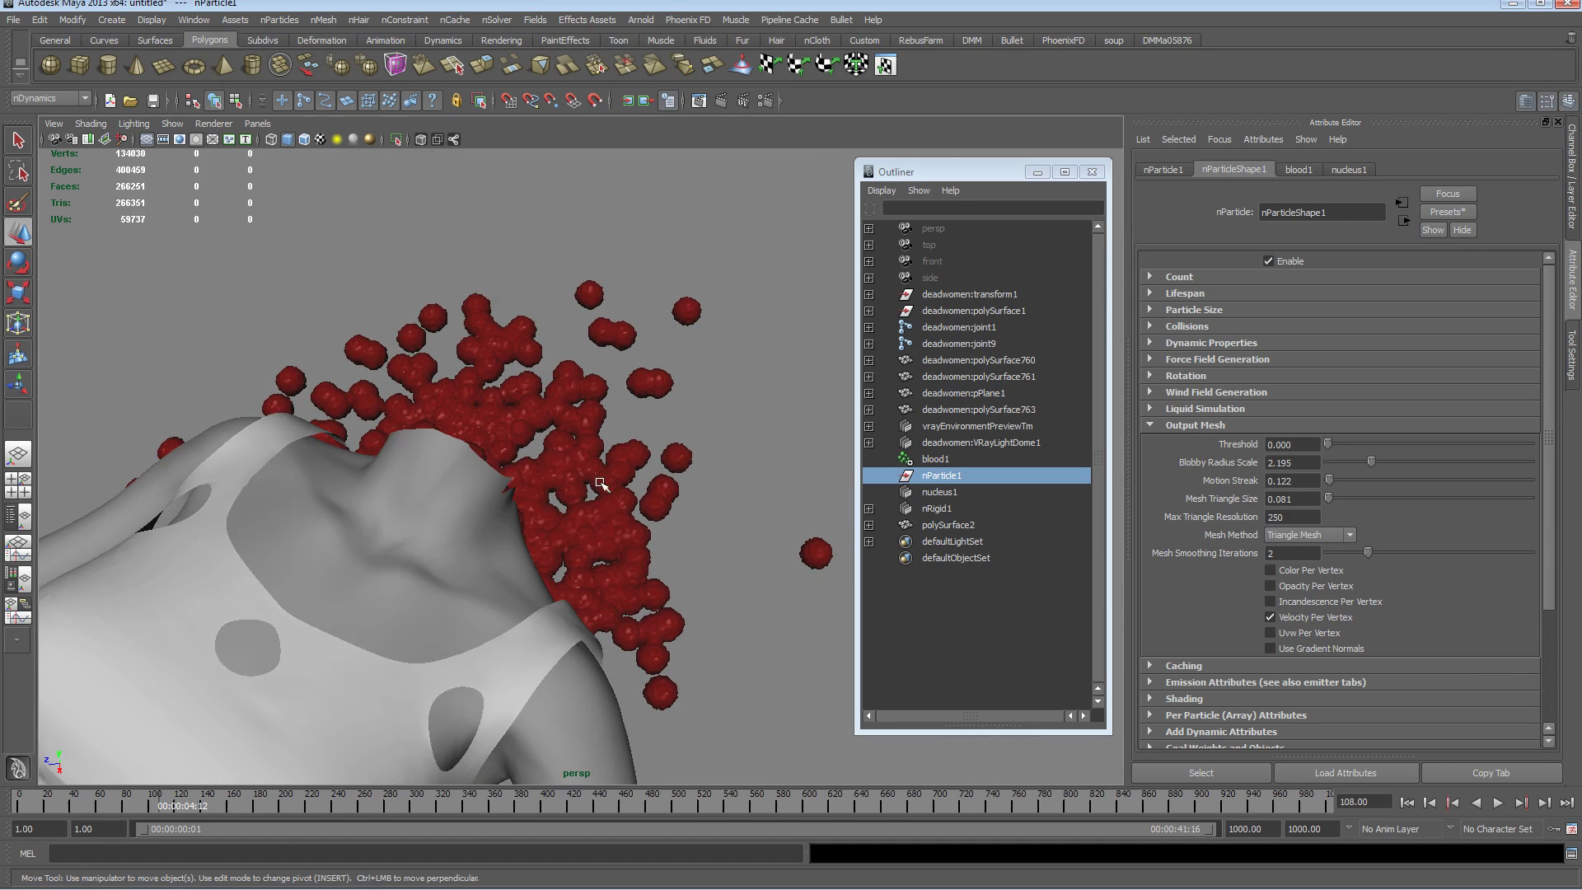
Rerun the simulation from frame 1 to check the blood with the finer output mesh
click(1407, 802)
click(1496, 801)
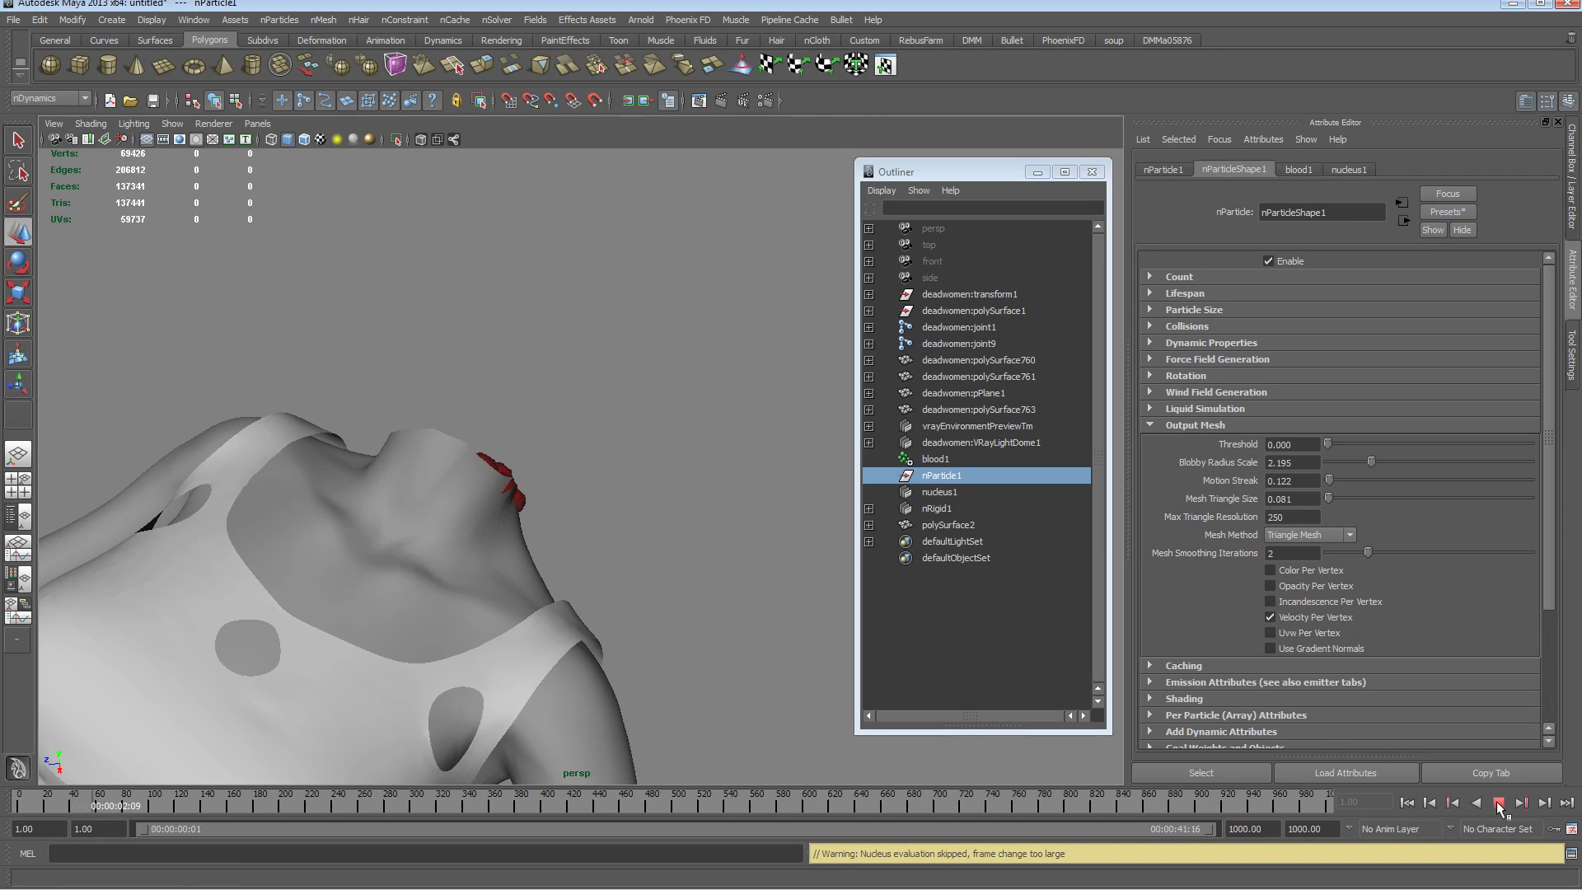
click(1496, 801)
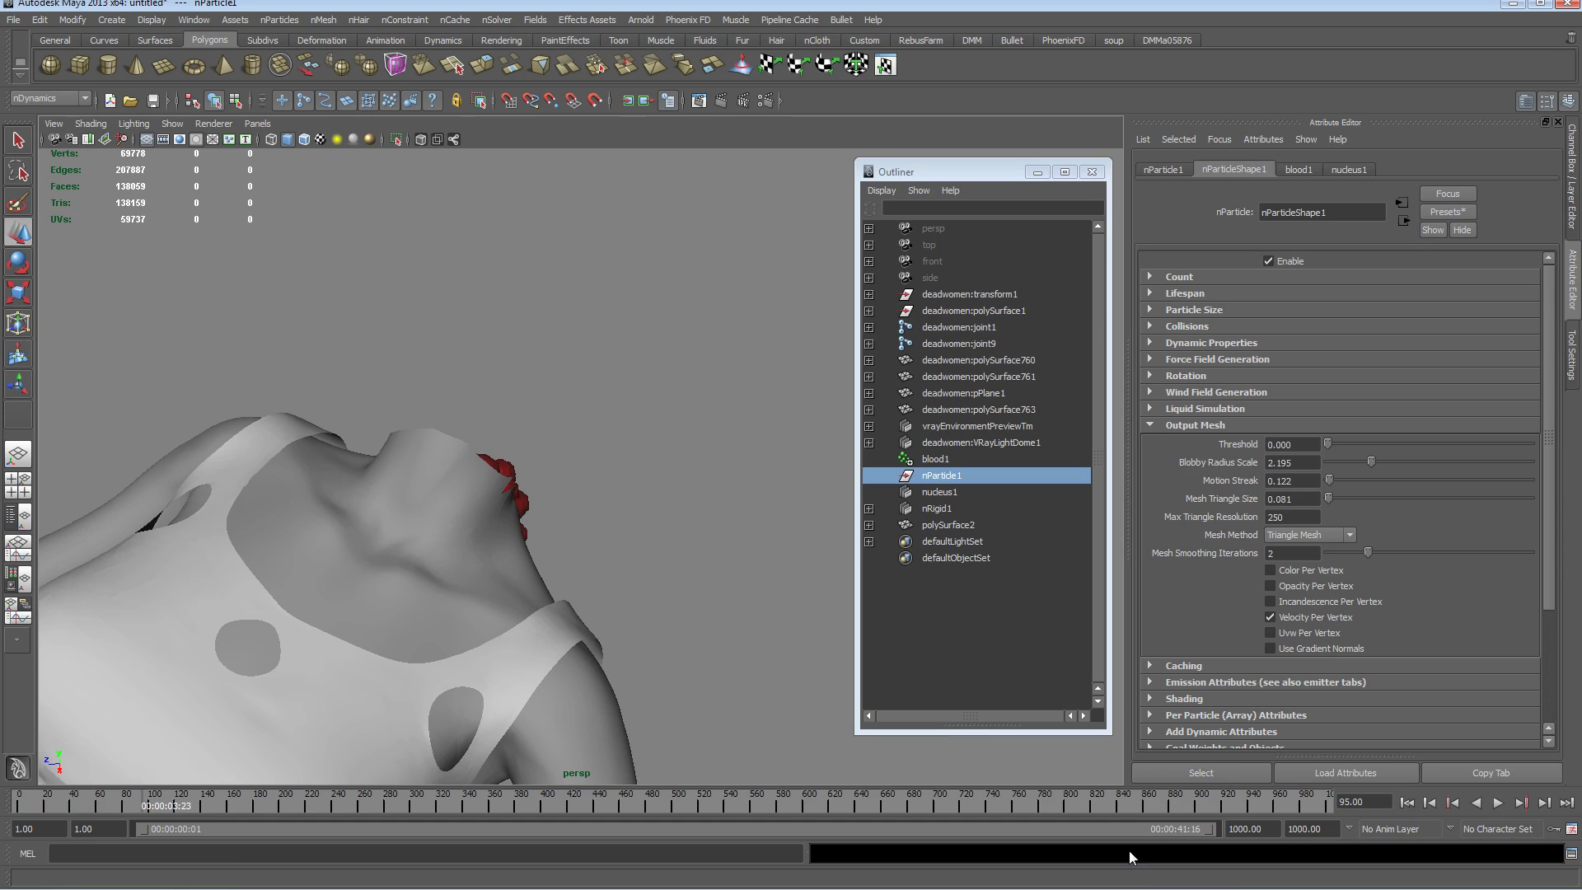
Set the blood mesh's Threshold to 0.033, Blobby Radius Scale to 5.650 and Motion Streak to 0.081
alt+drag(664, 568, 576, 522)
scroll(575, 522, up, 3)
alt+middle_drag(422, 501, 468, 550)
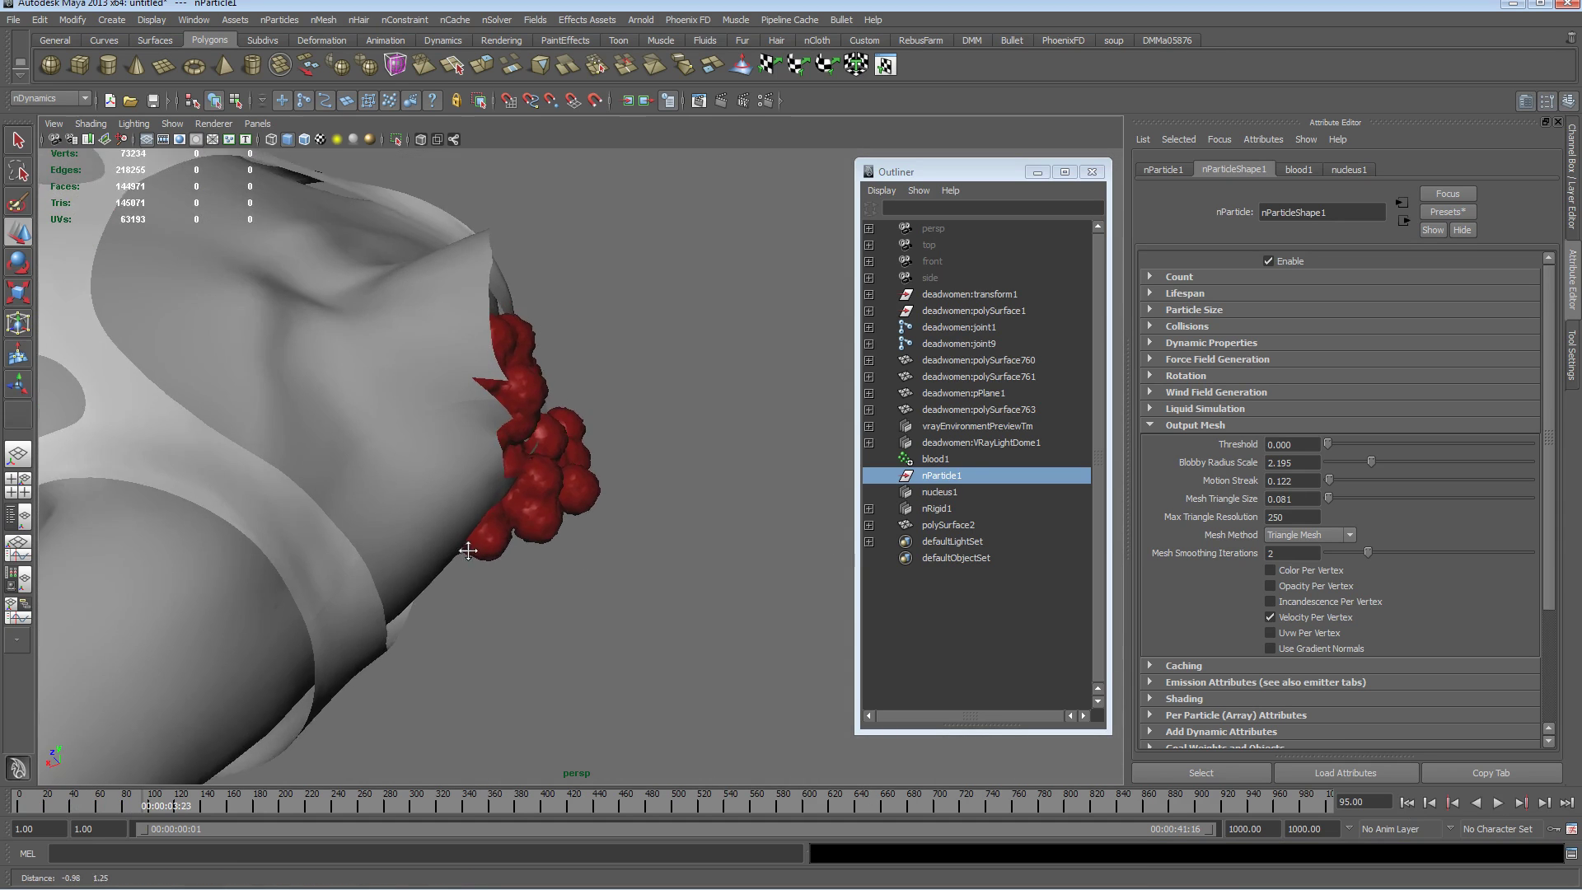
alt+drag(468, 550, 433, 546)
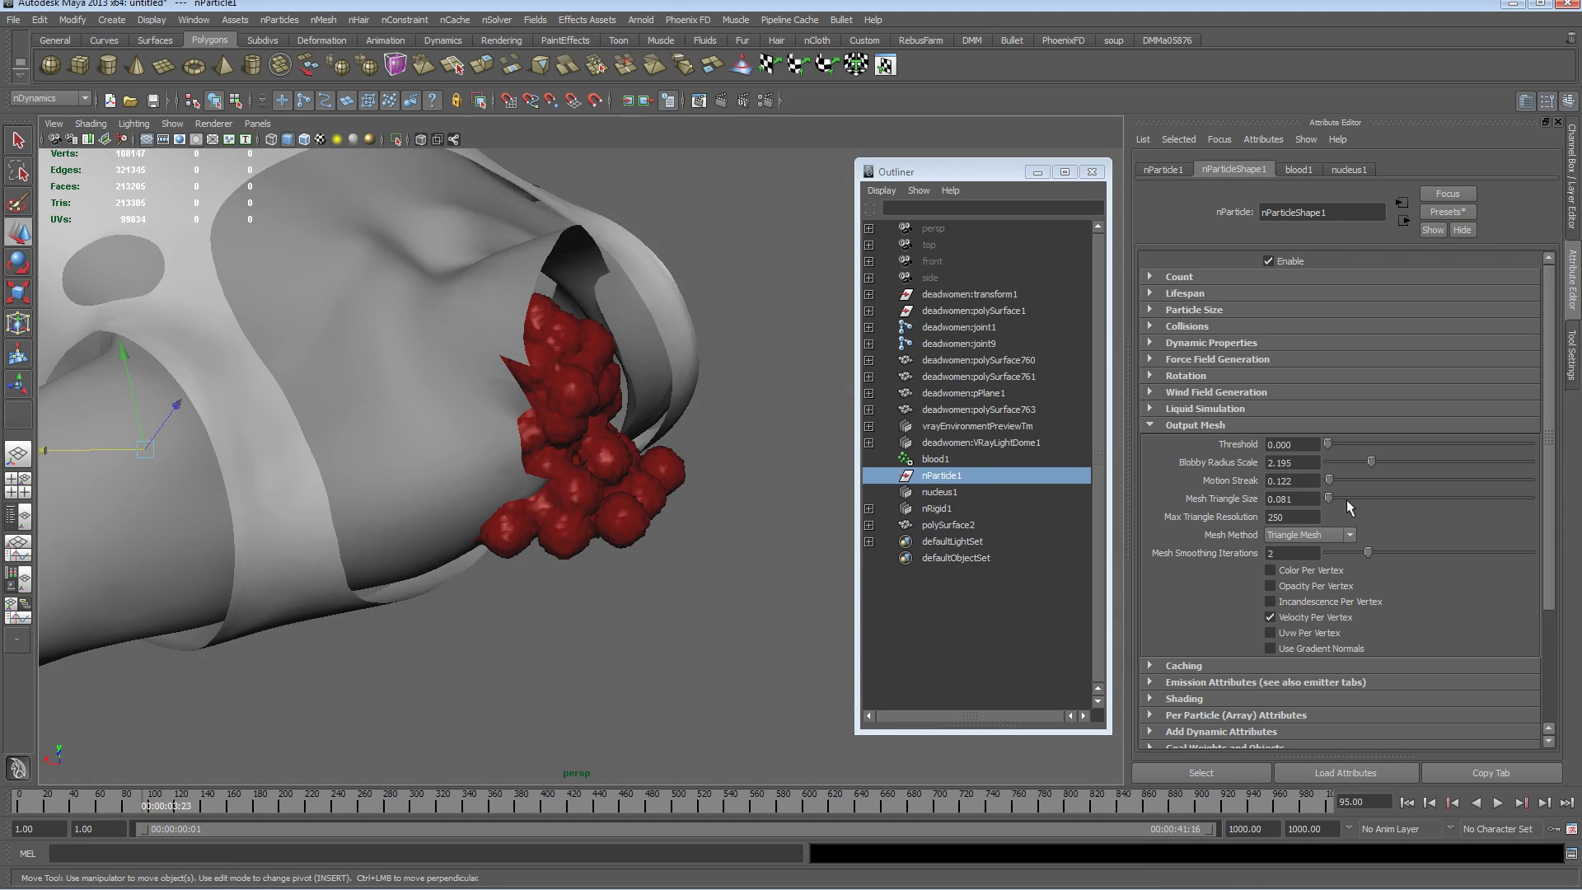
mouse_move(1332, 477)
mouse_down()
mouse_move(1333, 443)
mouse_move(1344, 462)
mouse_move(1441, 464)
mouse_up()
alt+drag(577, 470, 438, 551)
alt+right_drag(438, 551, 354, 551)
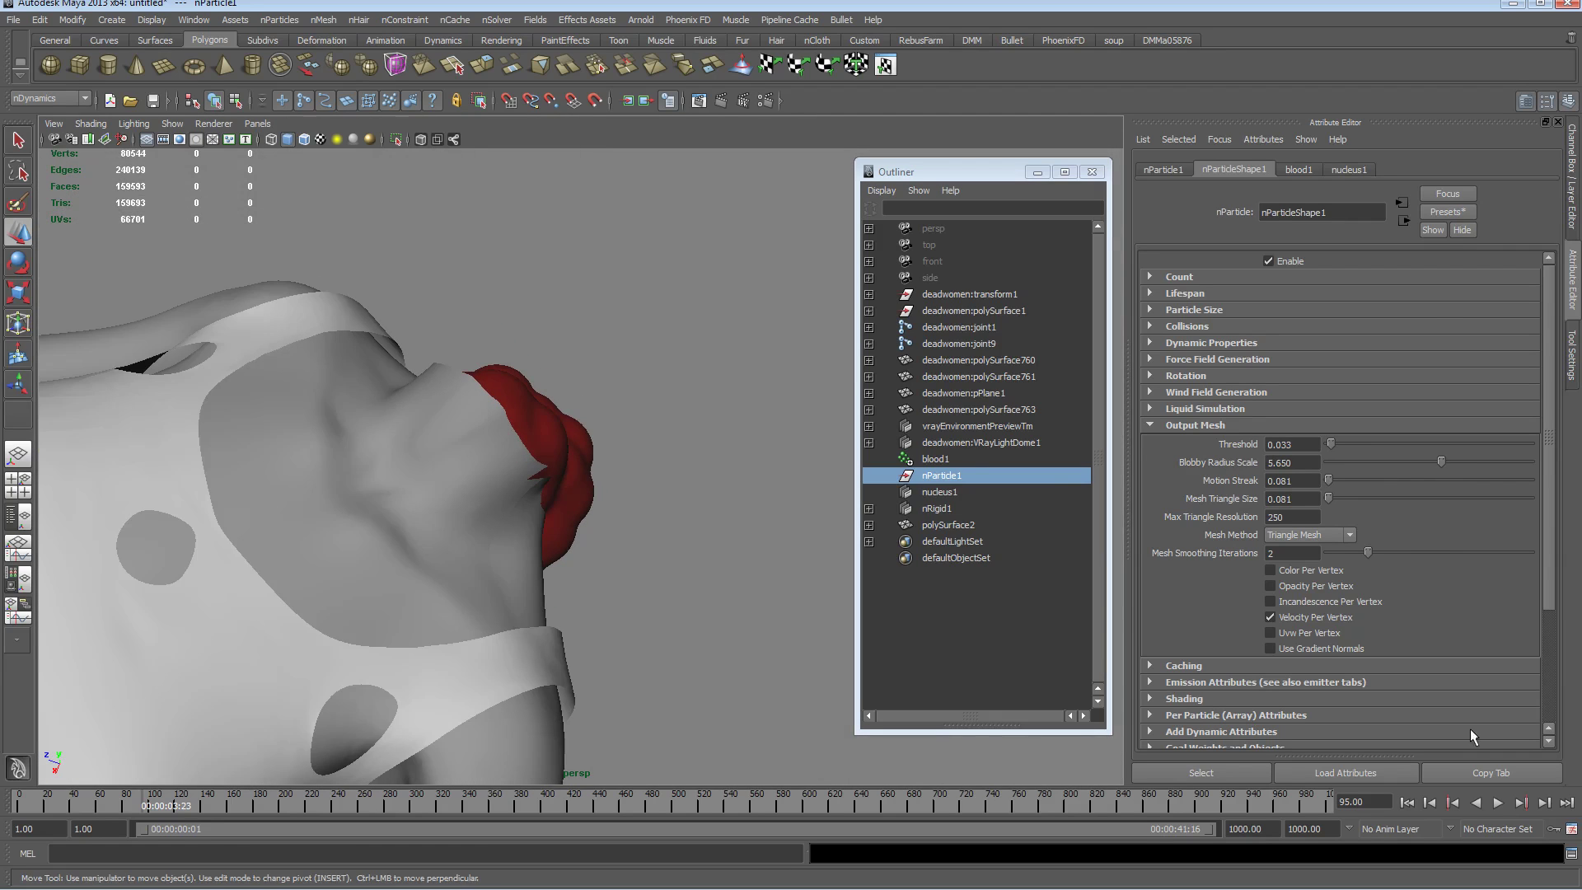
Rerun the simulation from frame 1 and stop it at frame 39 to check the thicker blood mesh
click(1413, 804)
click(1498, 803)
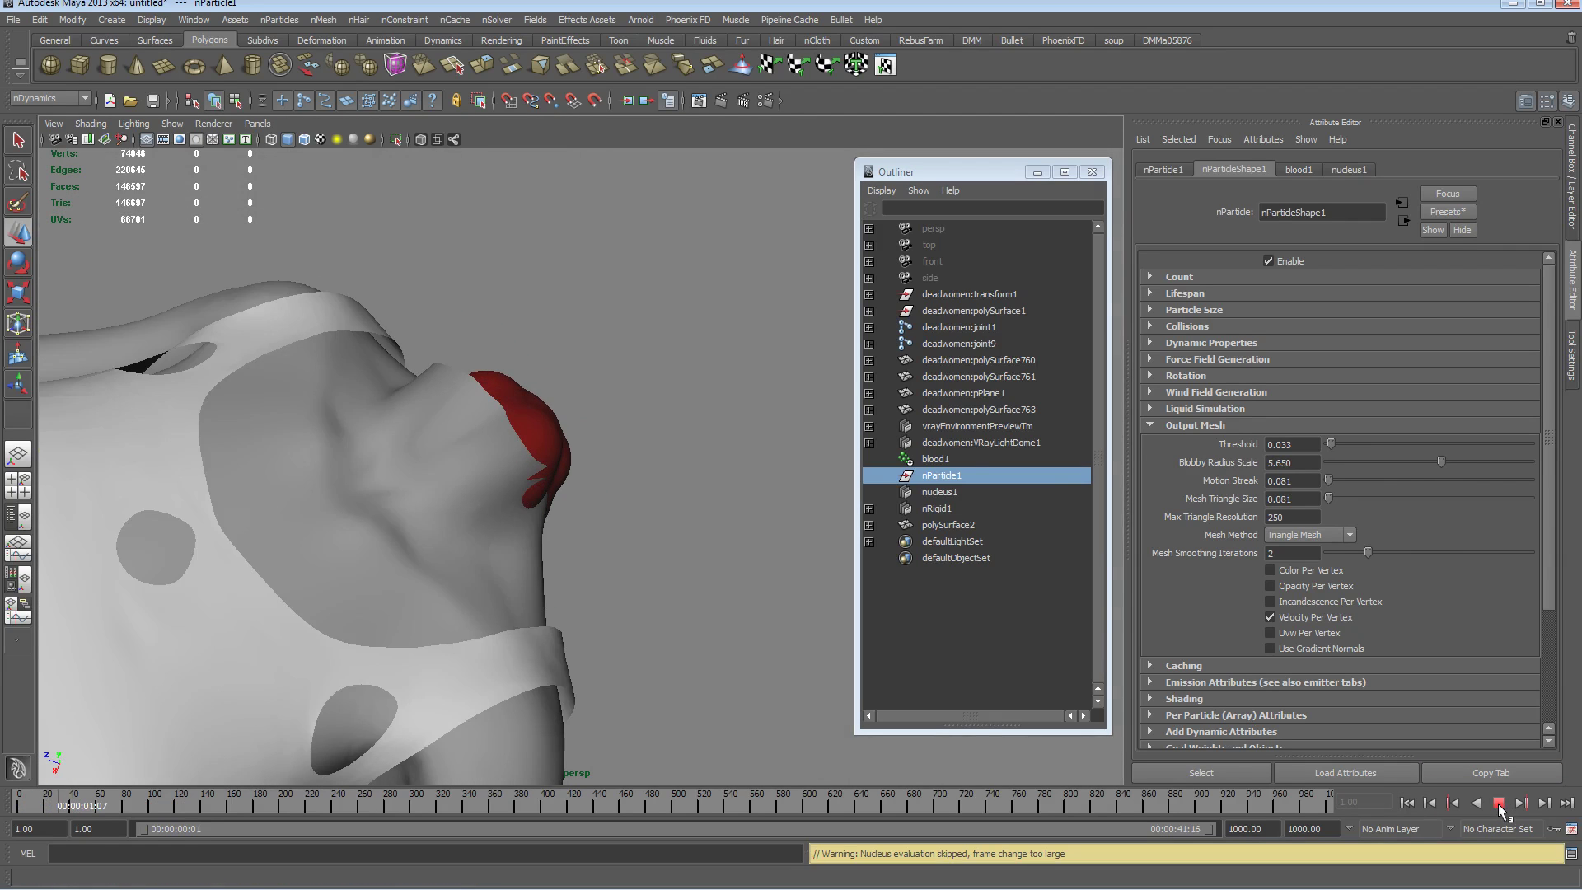
click(1498, 803)
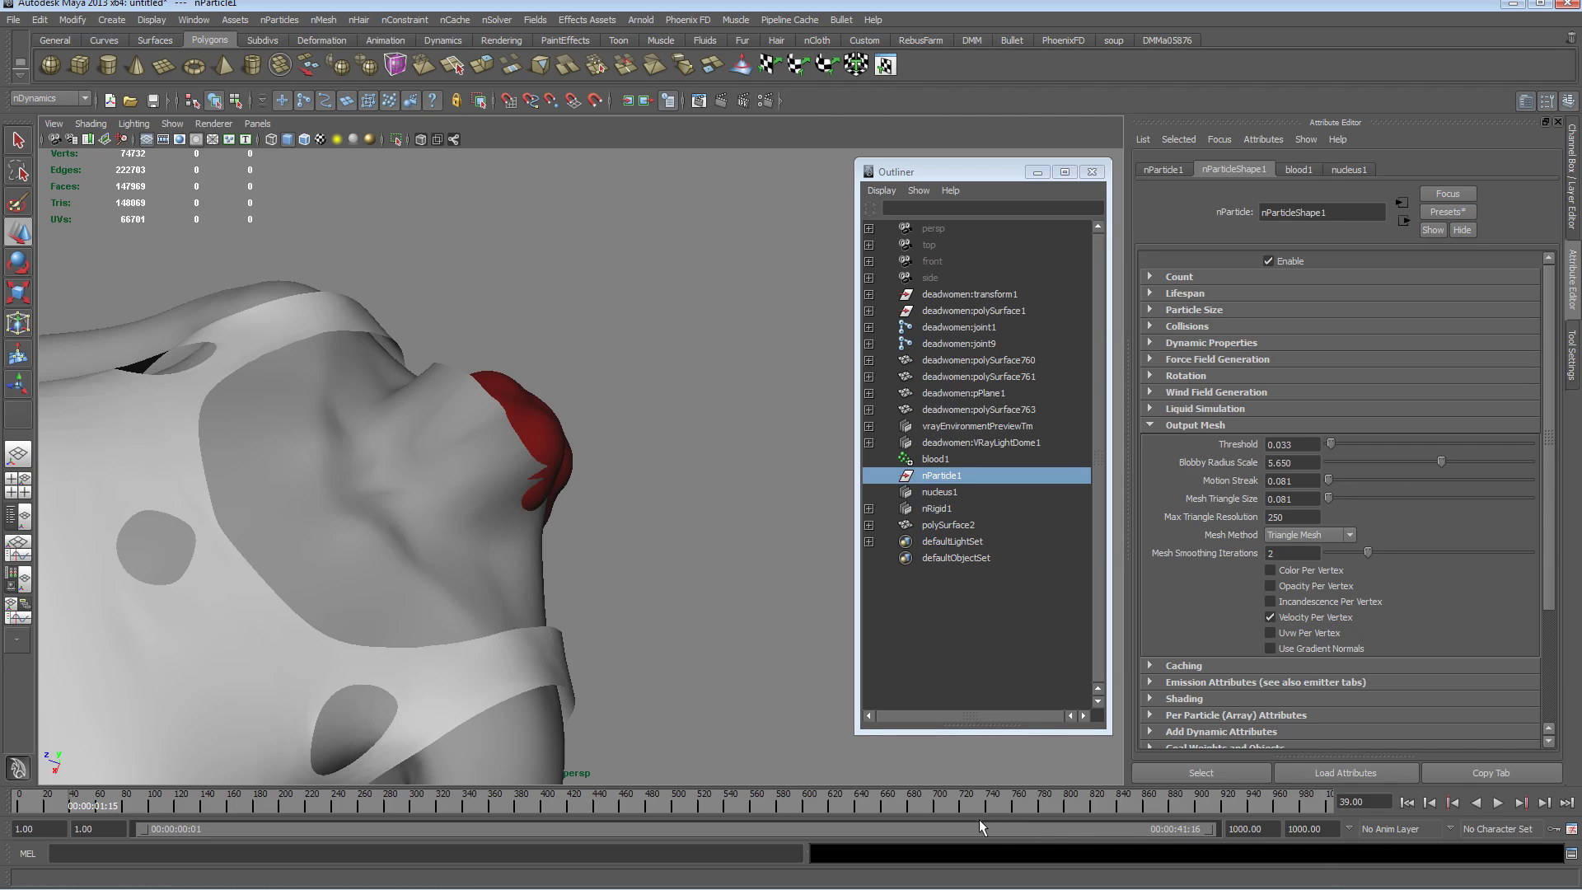
Set the playblast options to a Start/End time range with an end time of 150, framing the neck and torso
alt+drag(577, 494, 428, 412)
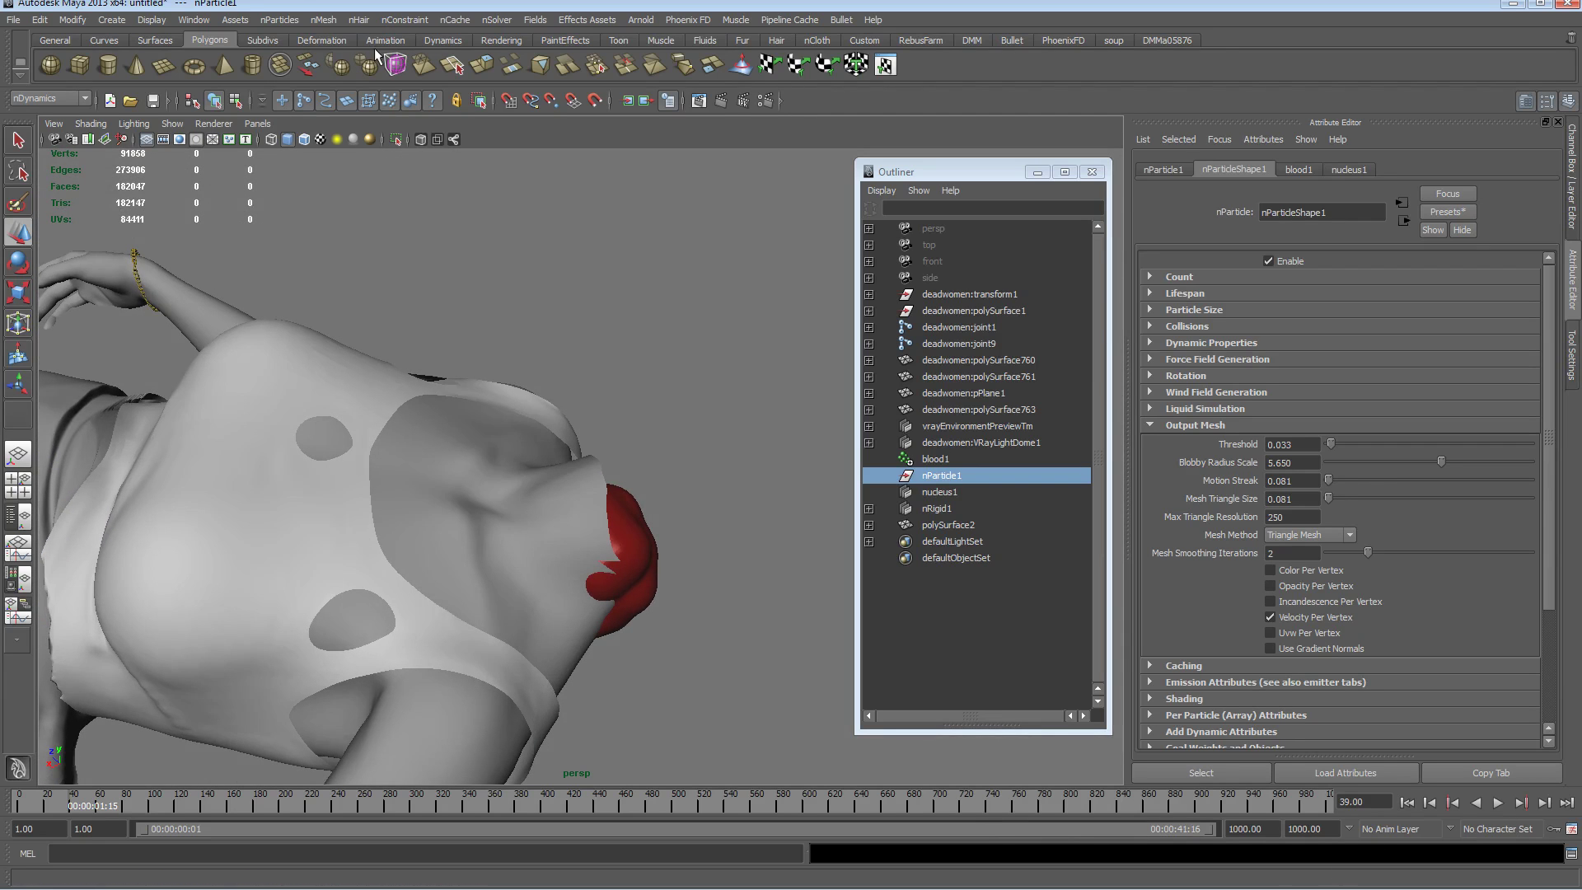
click(194, 20)
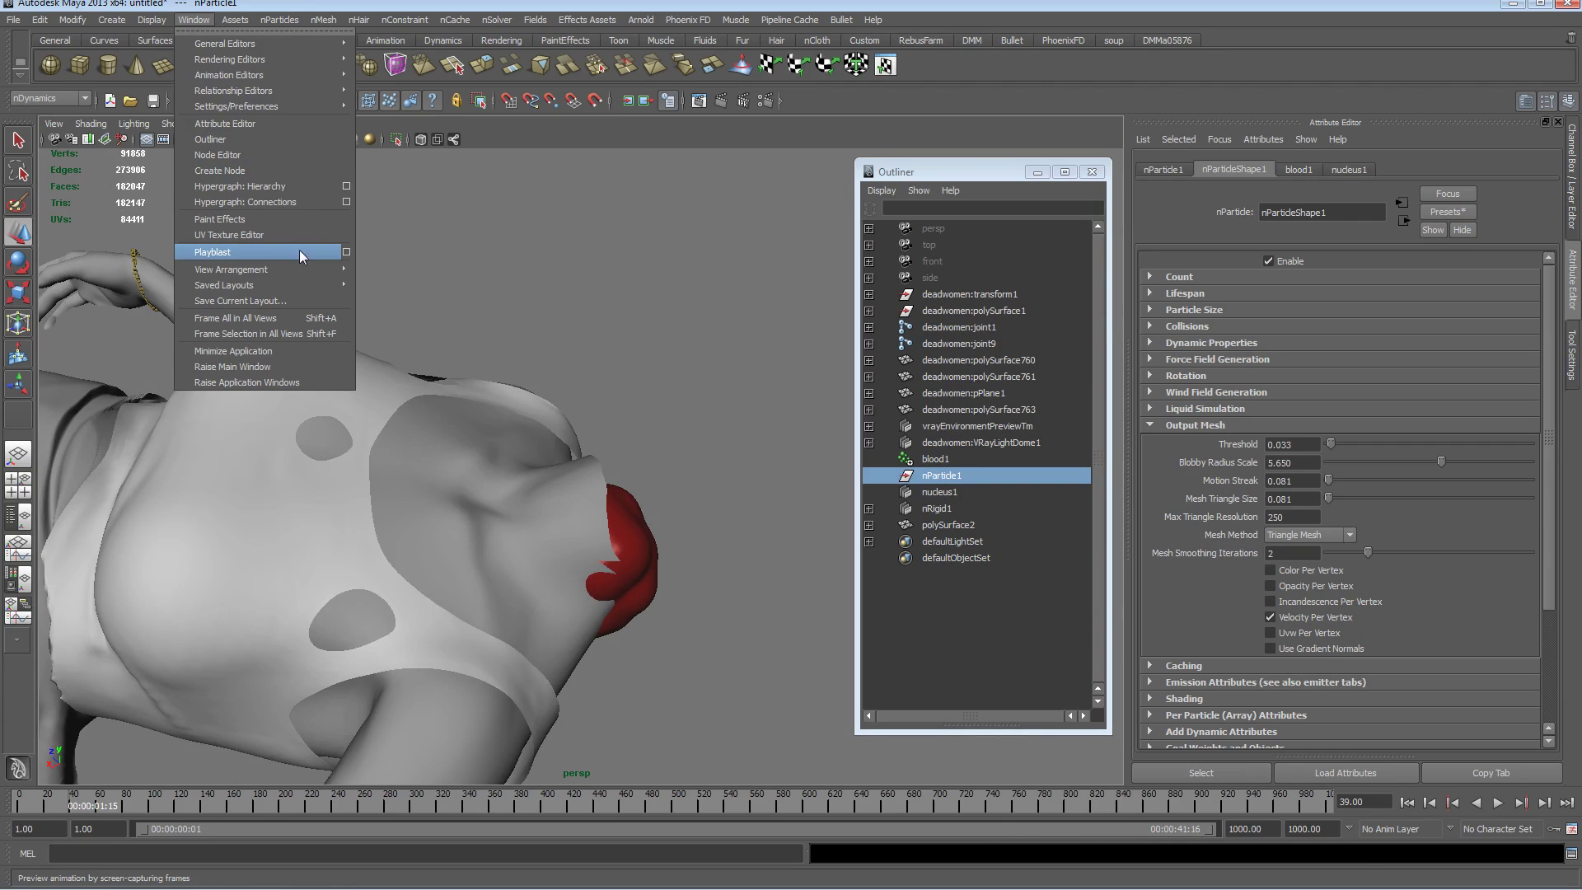
click(347, 252)
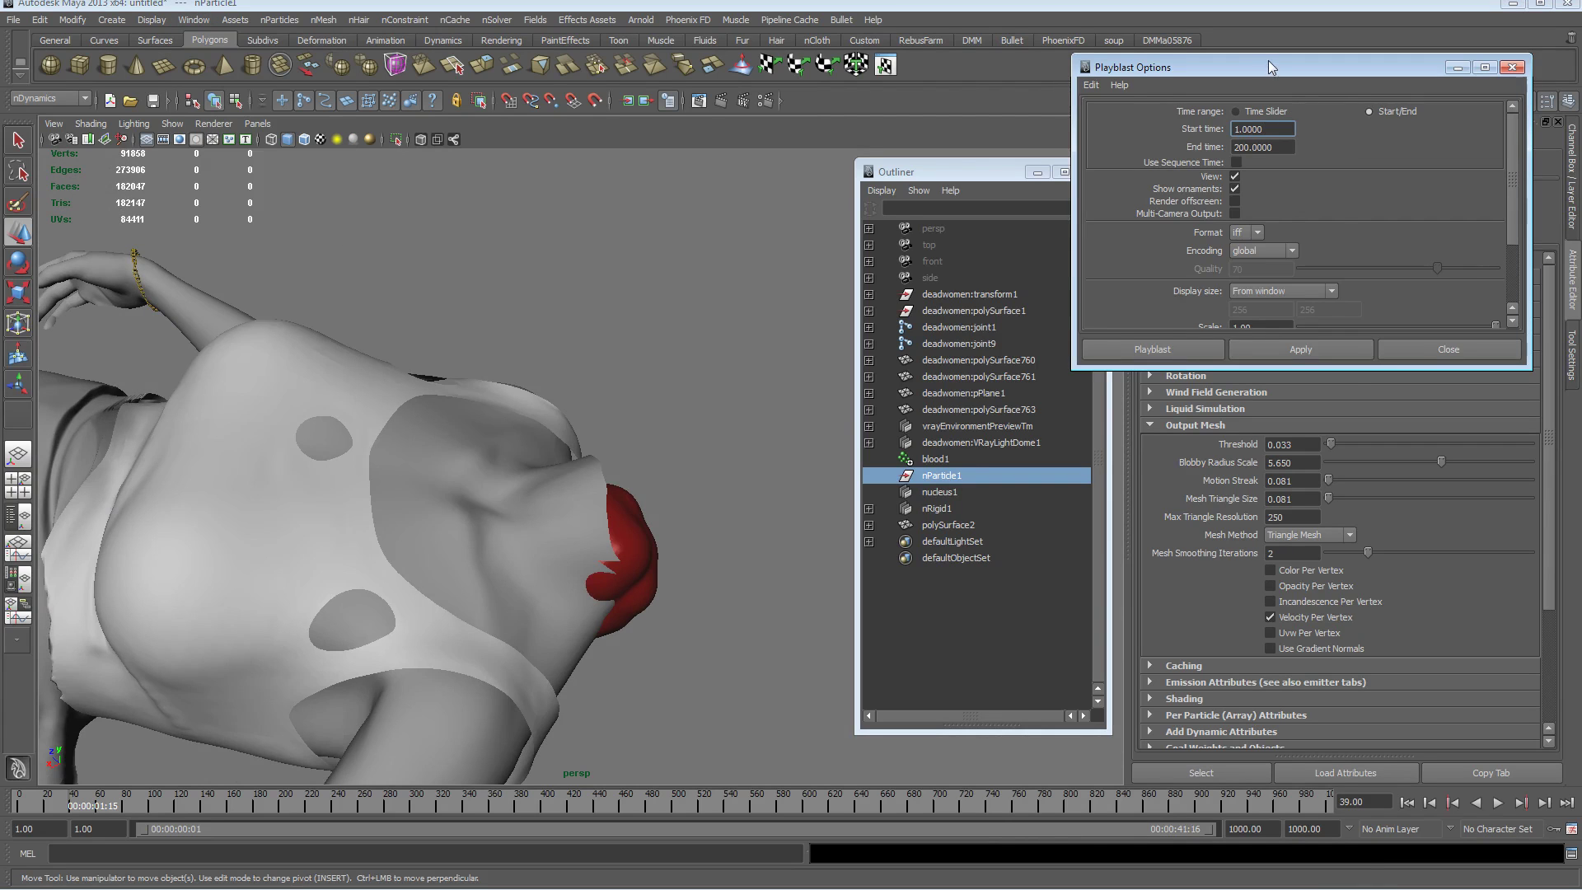
drag(1268, 61, 596, 137)
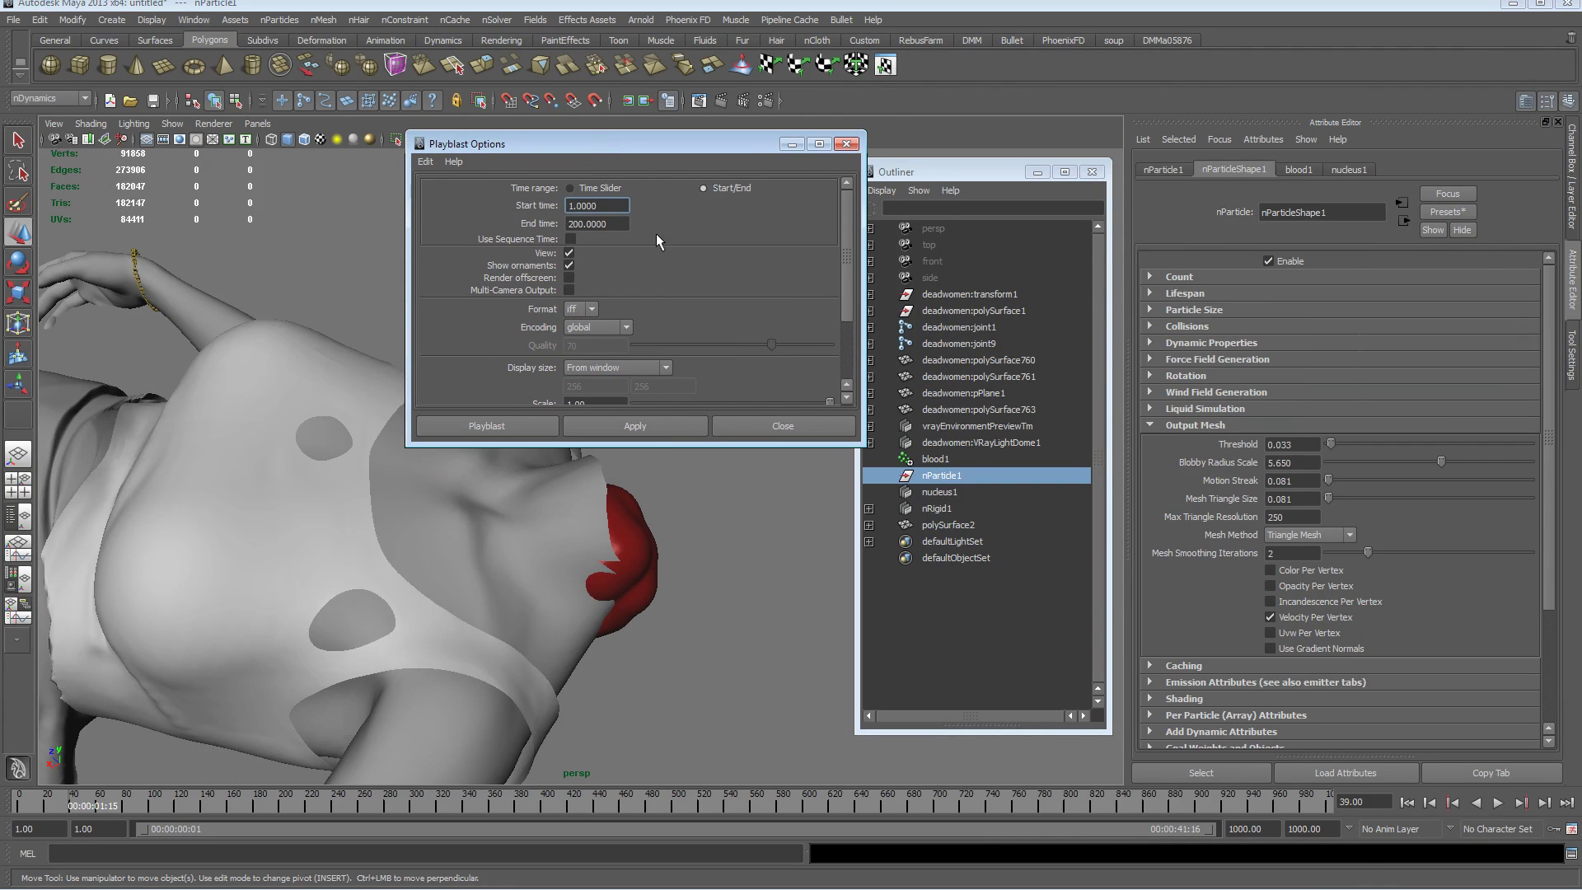
click(618, 223)
text(150)
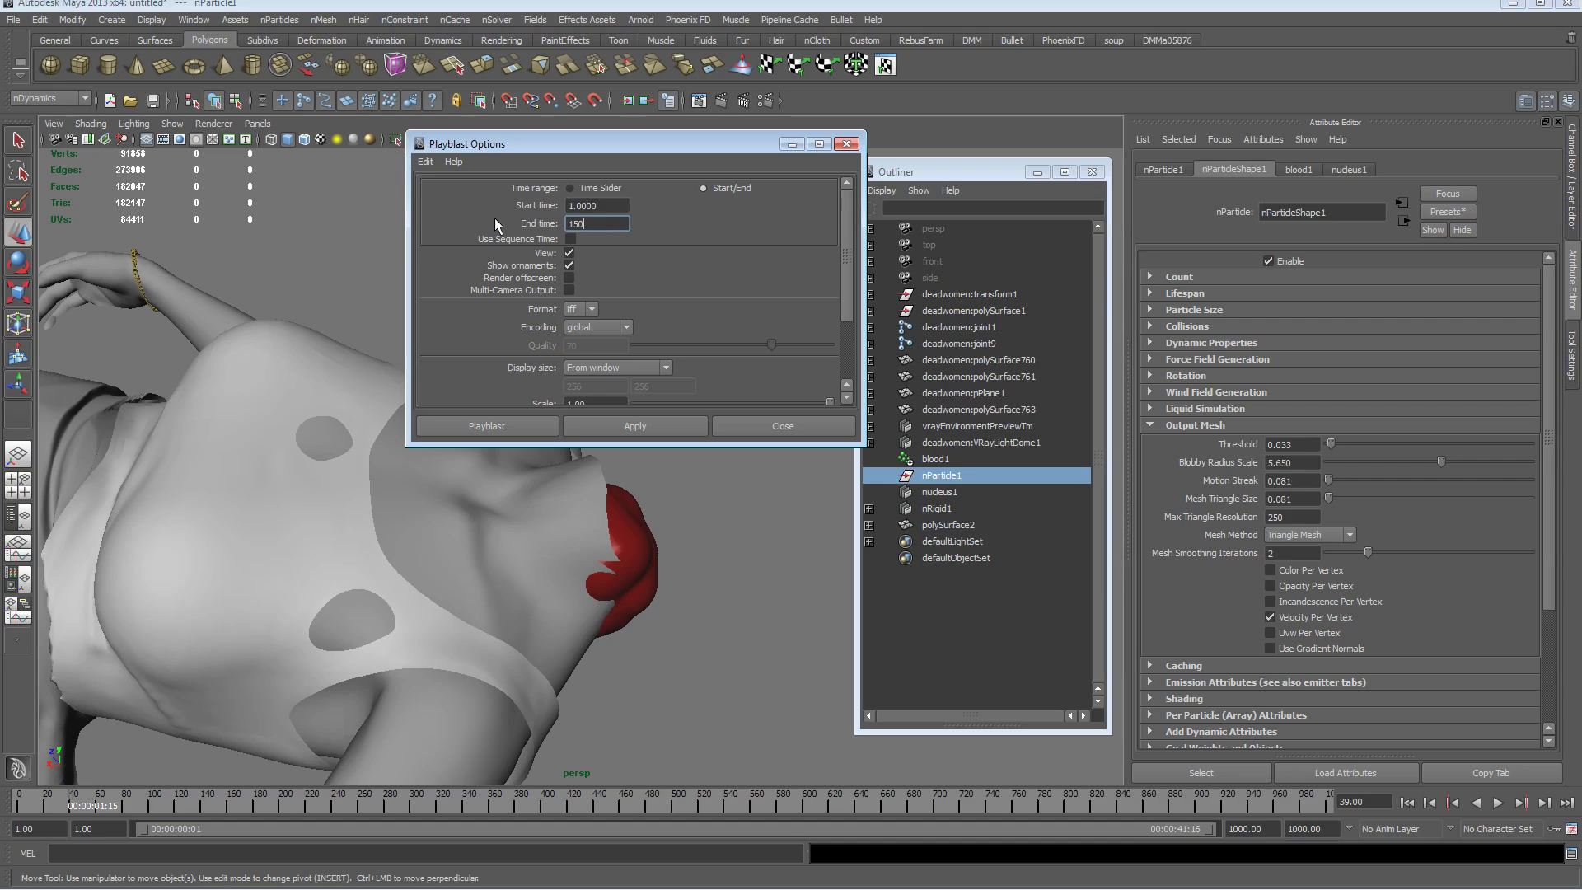
click(616, 192)
click(704, 189)
Playblast the blood simulation, interrupt the capture early and close the preview
click(657, 427)
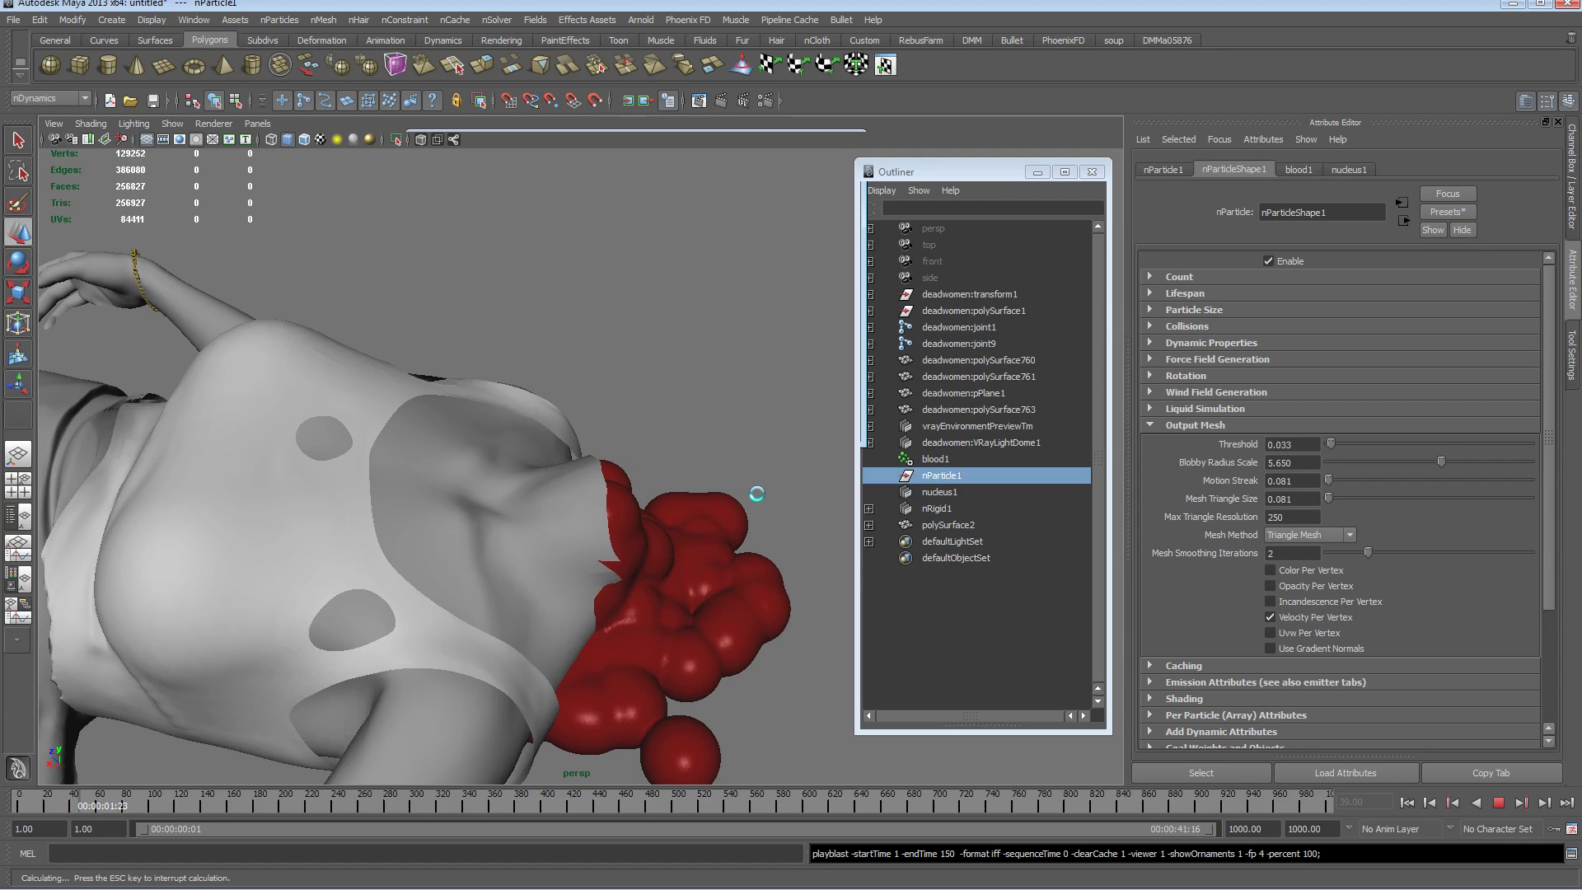
key(Escape)
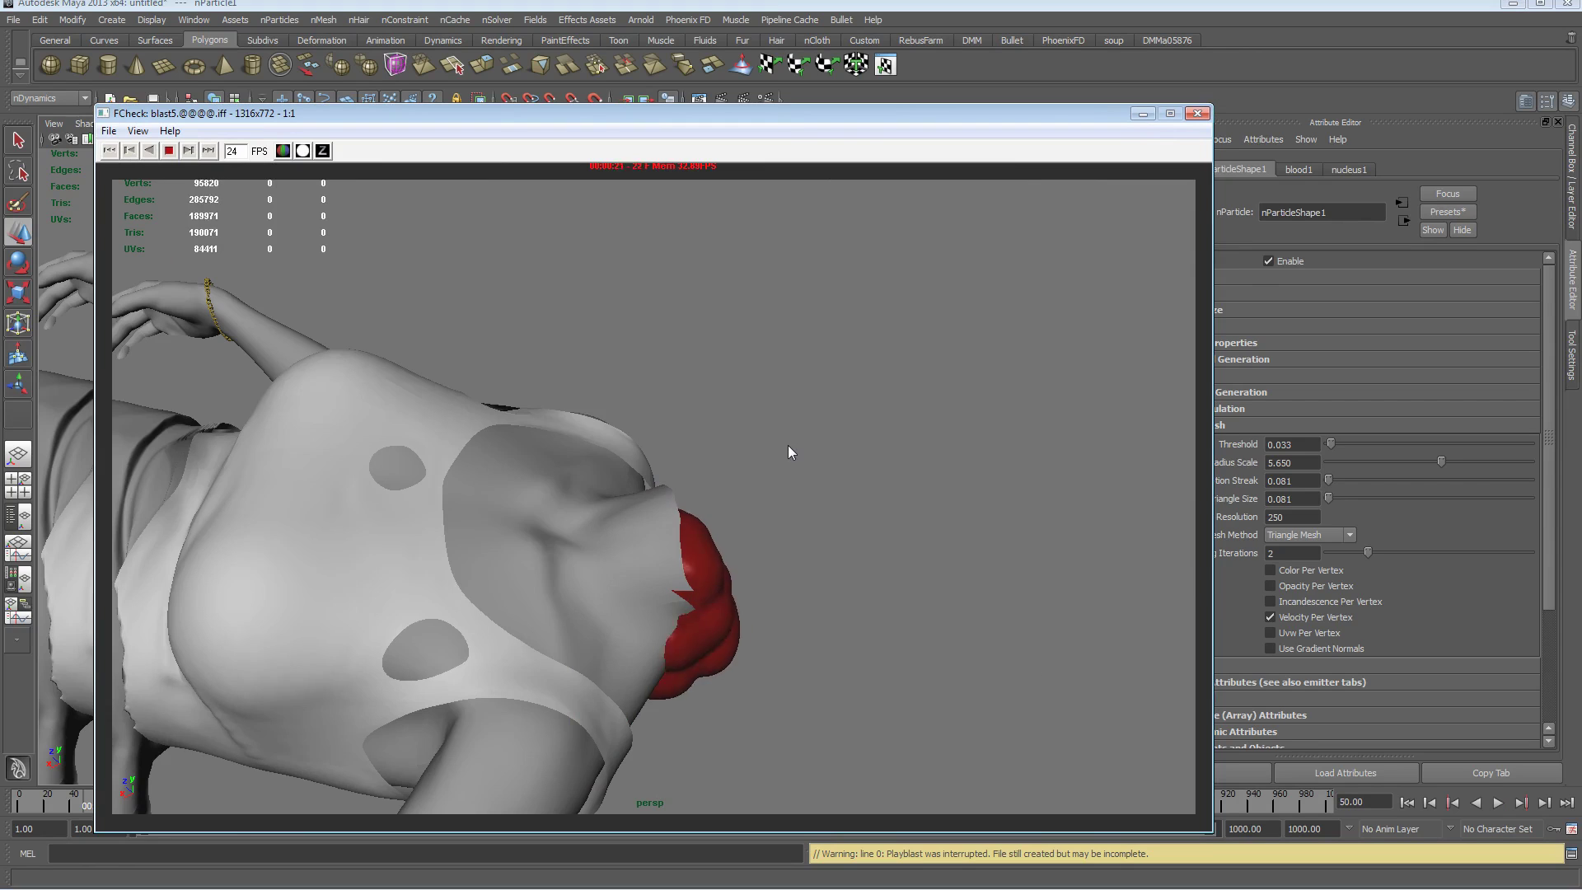
click(1193, 113)
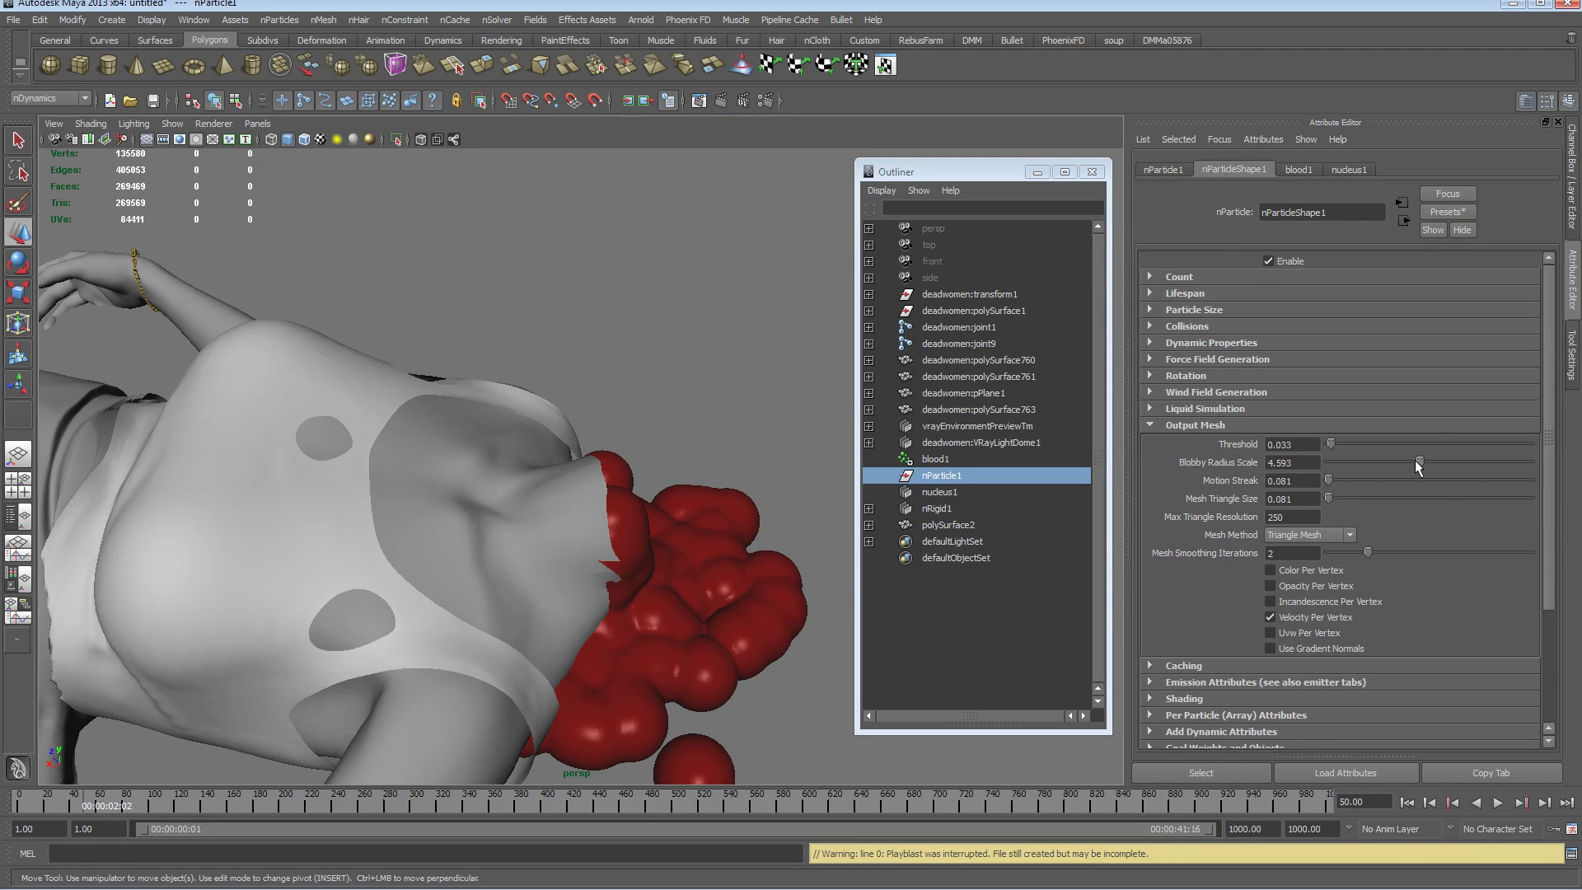
Set the output mesh's Threshold to 0.041, Blobby Radius Scale to 4.146 and Mesh Triangle Size to 0.488
drag(1415, 459, 1332, 444)
drag(1328, 498, 1337, 497)
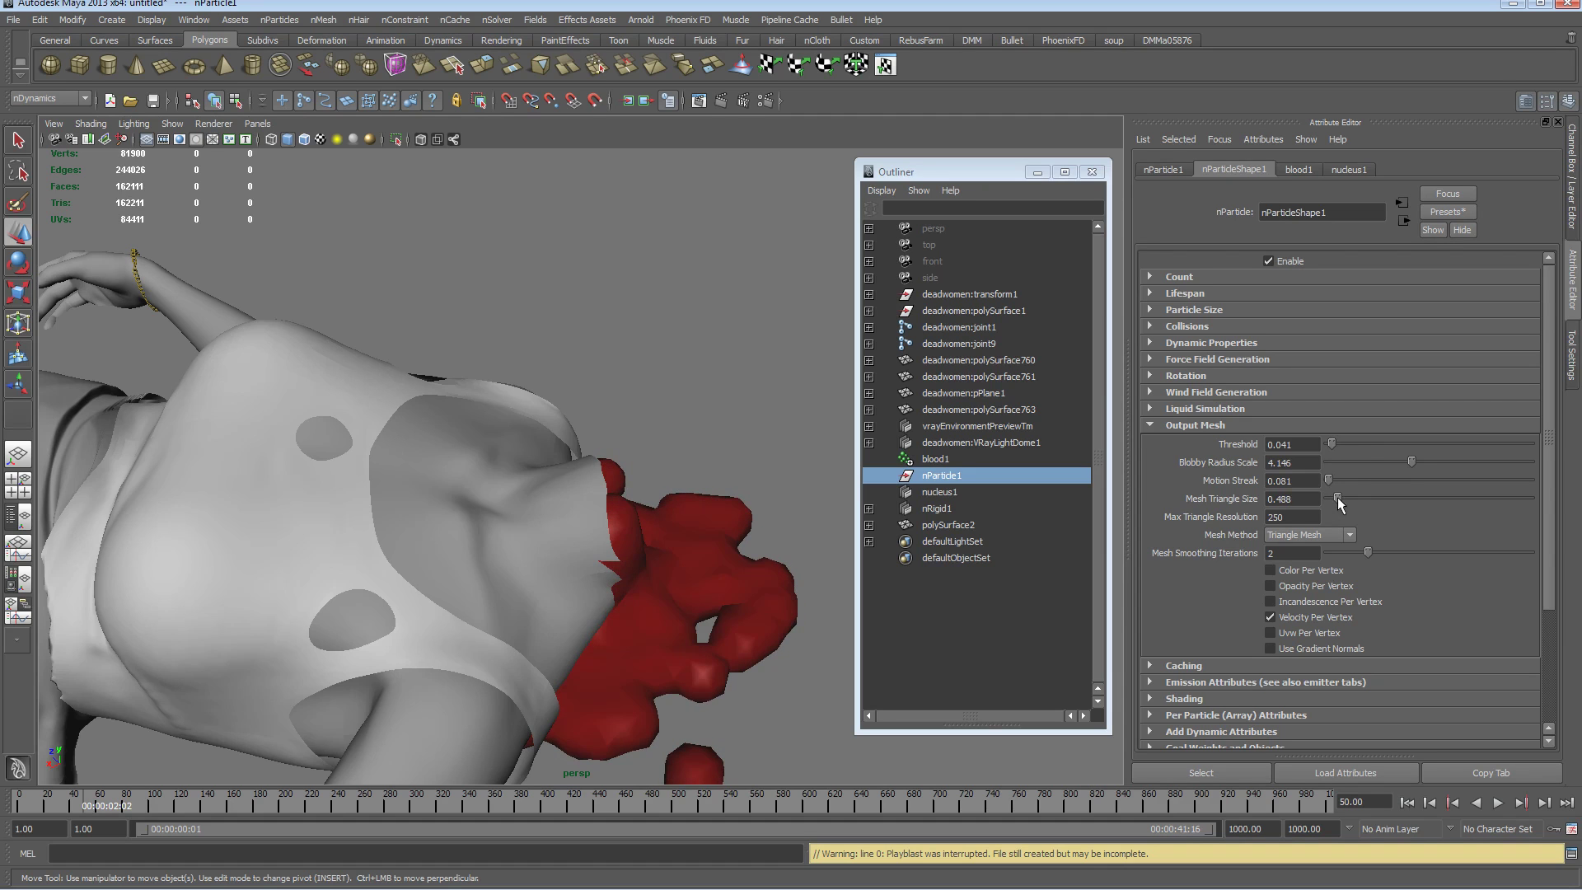
Rerun the simulation from frame 1 to frame 100 and check the coarser blood mesh from the character's front
alt+drag(247, 462, 725, 569)
click(1406, 802)
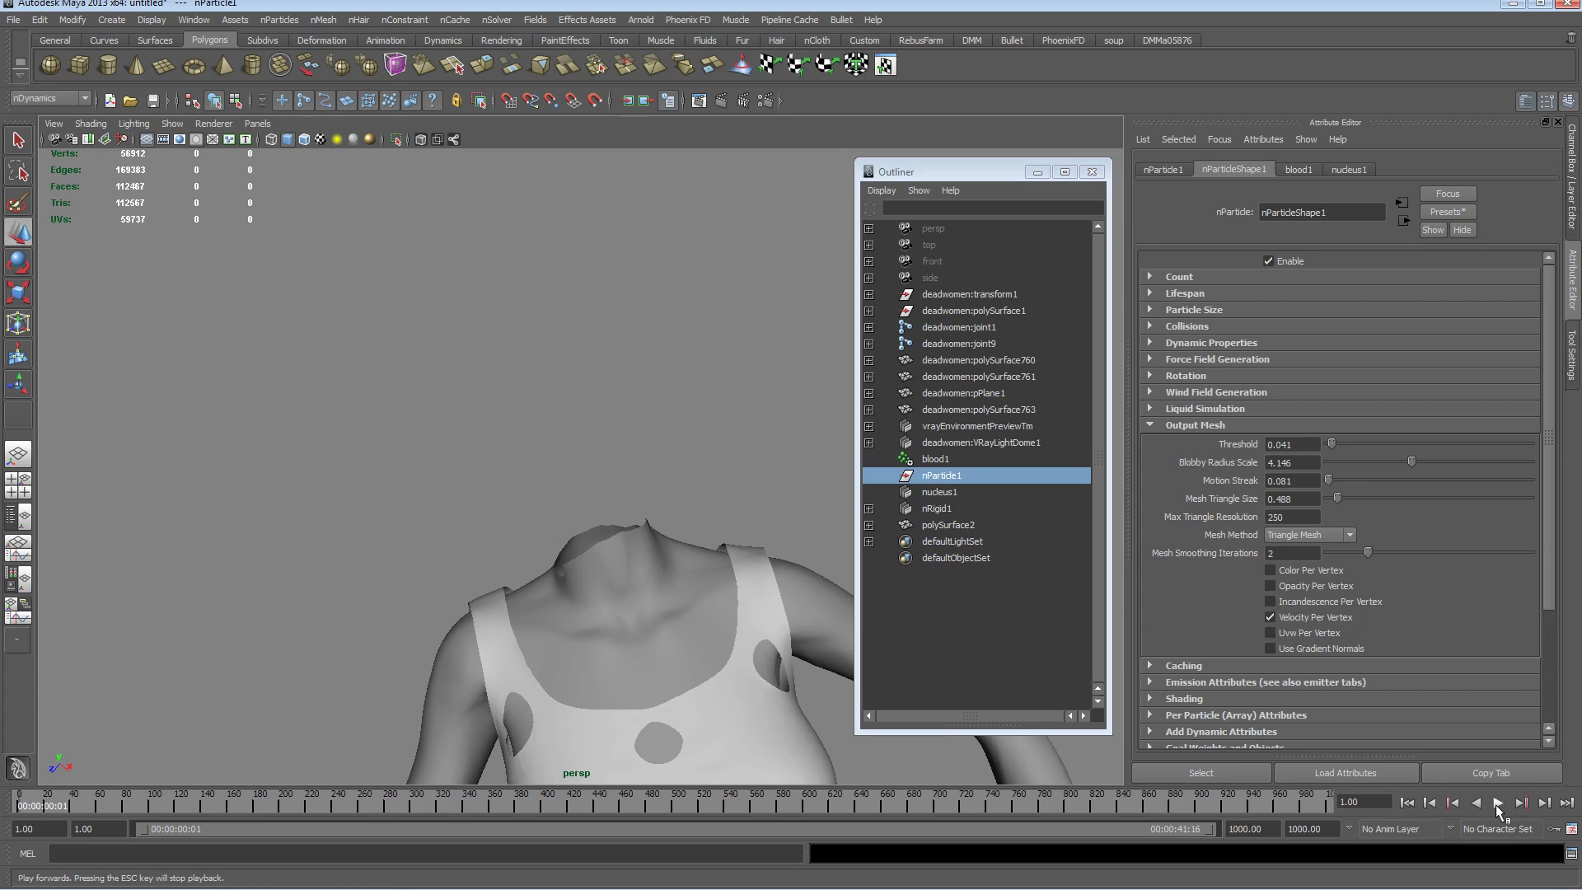
click(1498, 801)
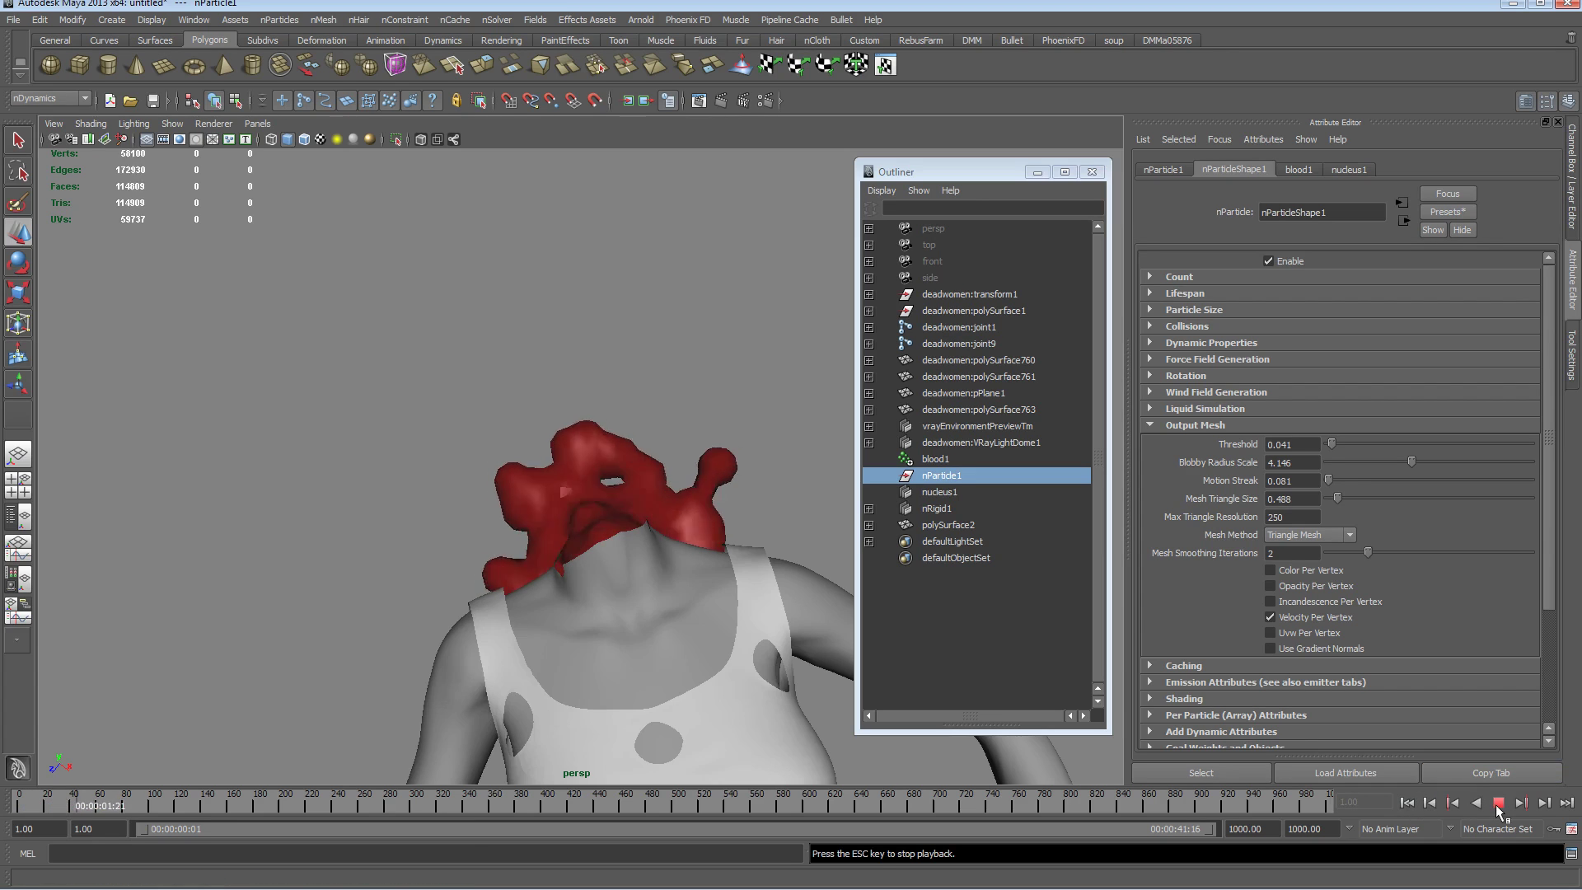
click(1497, 802)
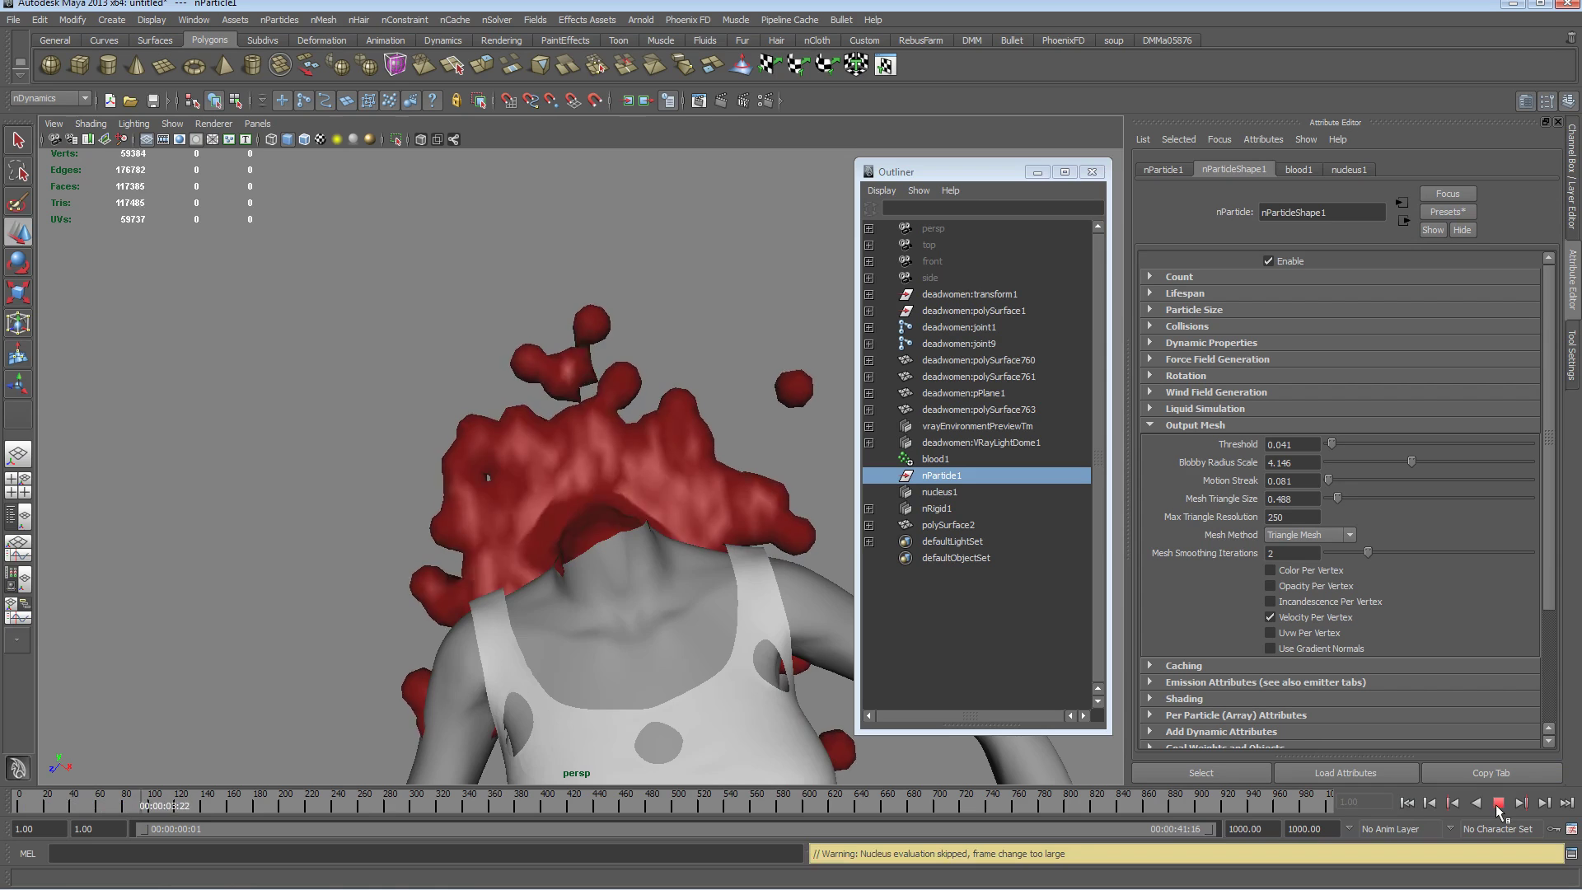
mouse_move(545, 613)
alt+mouse_down()
mouse_move(466, 623)
mouse_move(453, 566)
mouse_move(621, 602)
mouse_move(504, 576)
mouse_move(572, 602)
alt+mouse_up()
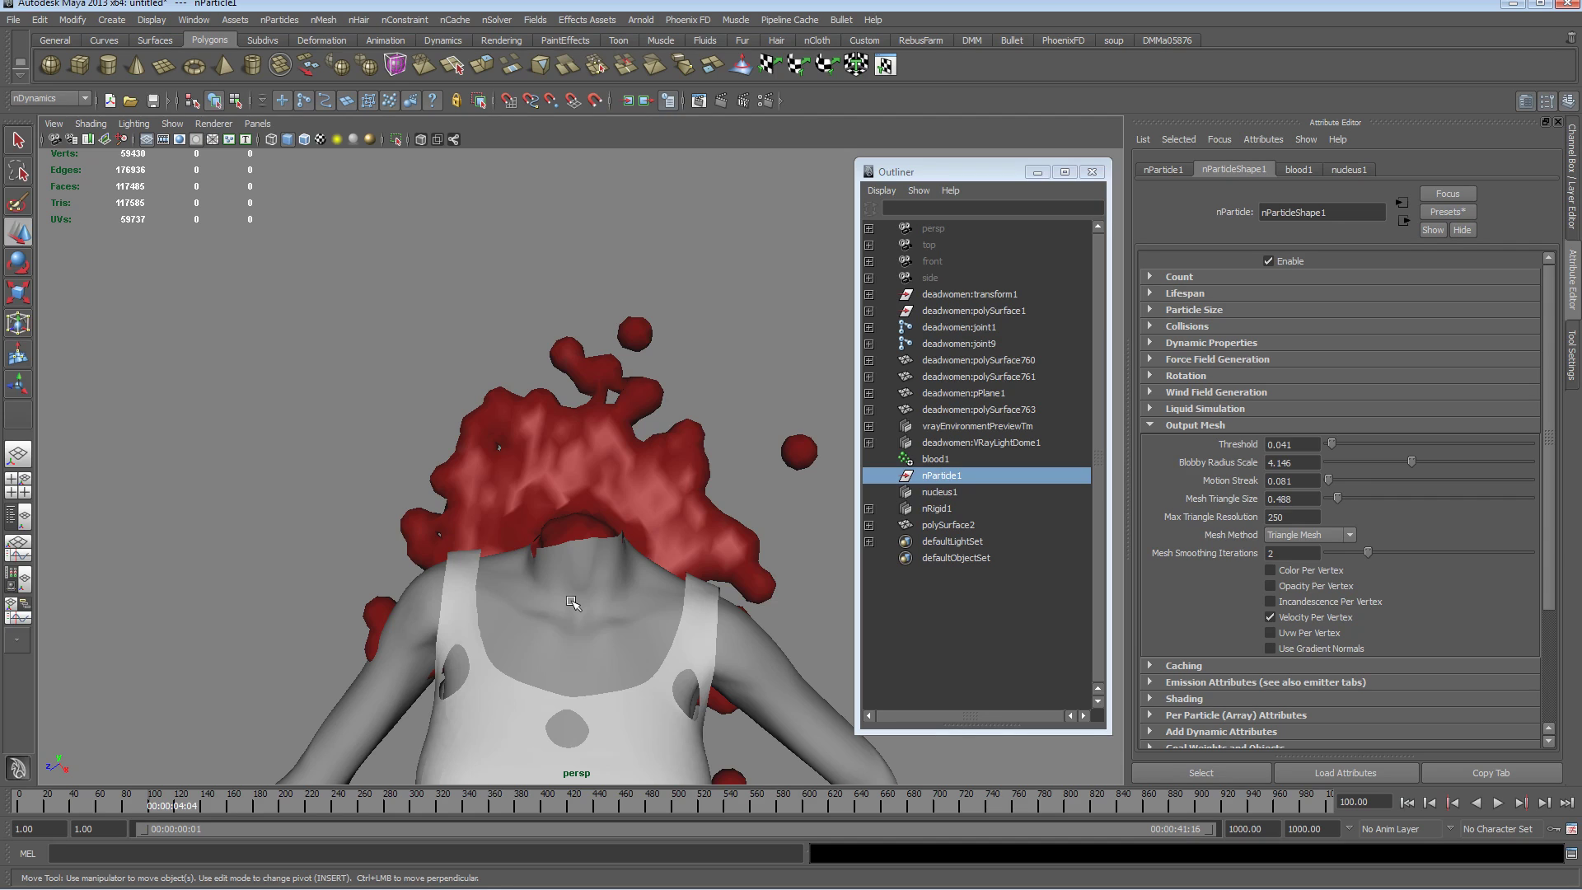
Replay the simulation from frame 1 to frame 105, viewing the blood spread from an angle across the torso
alt+drag(590, 554, 300, 464)
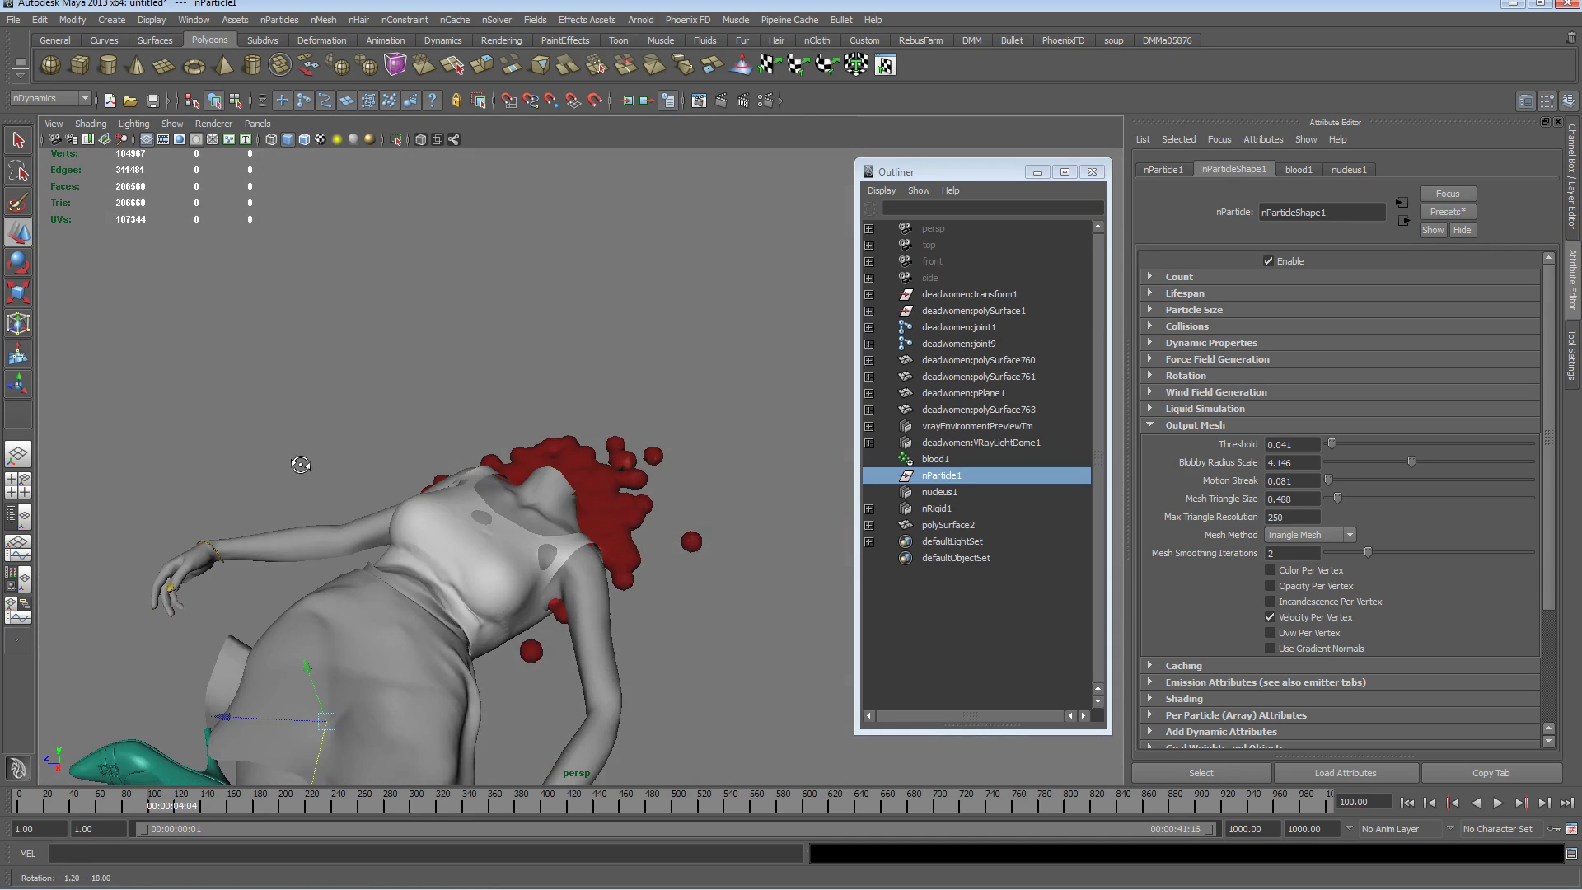
alt+right_drag(300, 464, 412, 474)
click(1406, 804)
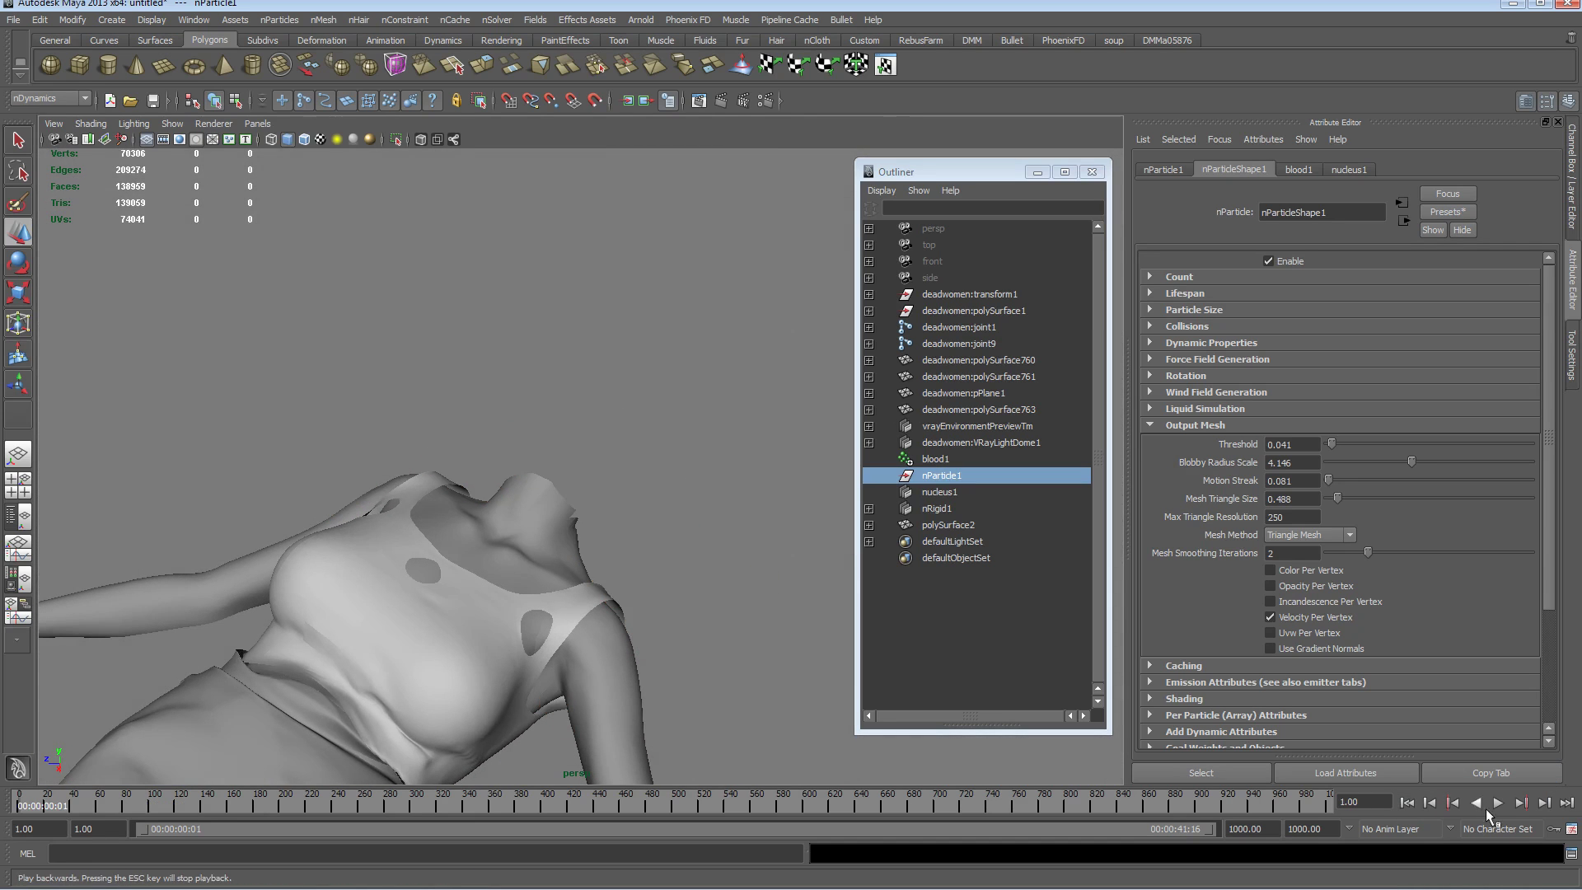
click(1502, 804)
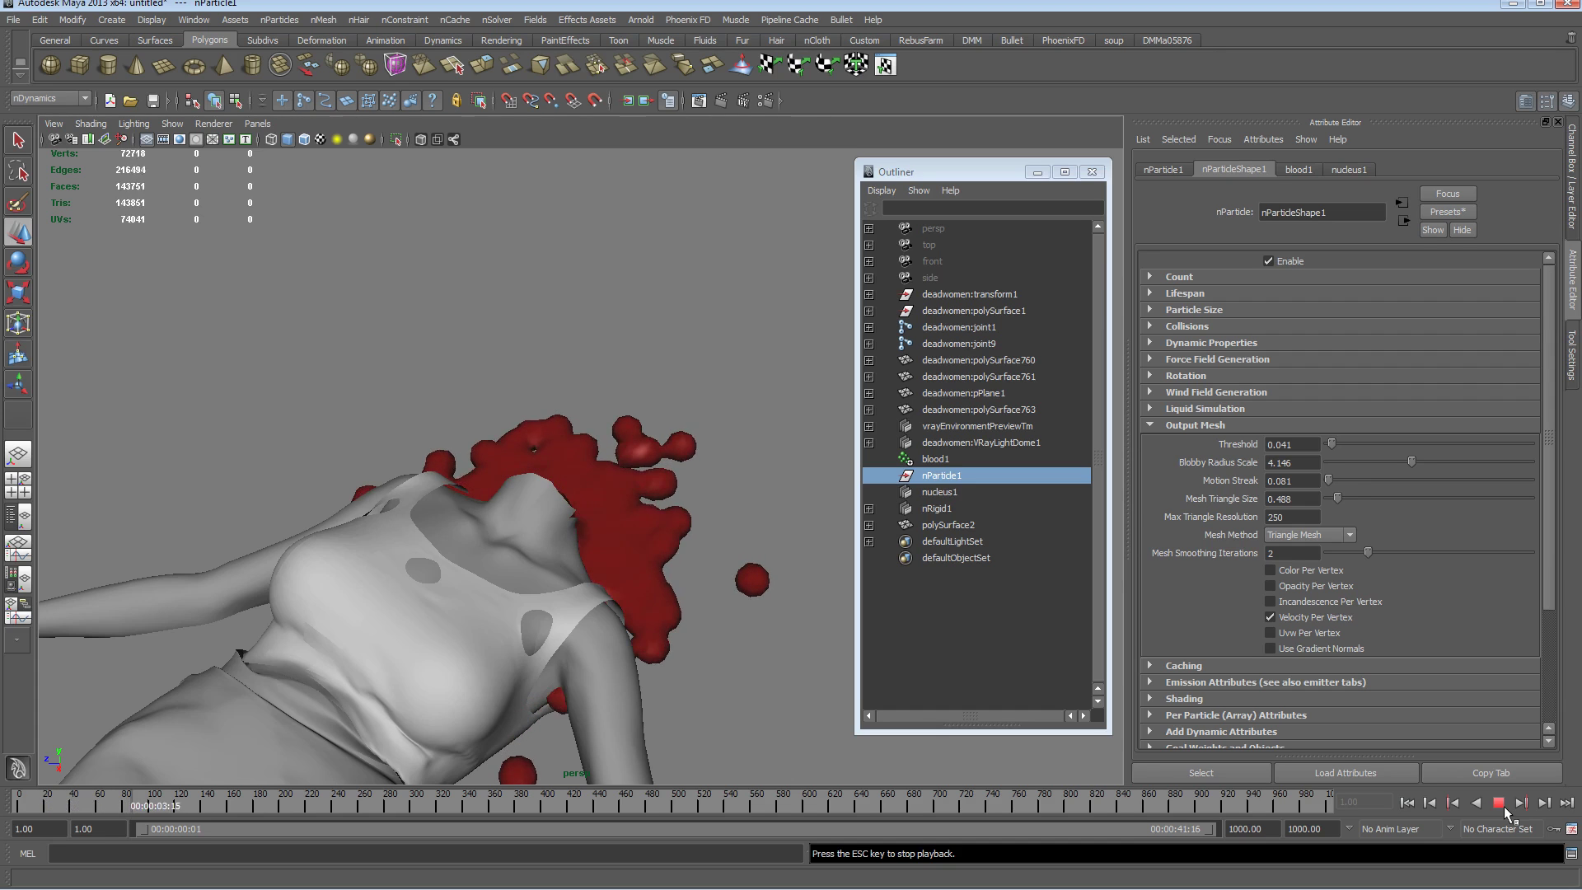
click(1499, 804)
Select the blood mesh polySurface2 and examine its triangle wireframe up close around the open neck
alt+drag(577, 494, 540, 505)
click(599, 521)
alt+middle_drag(541, 505, 590, 553)
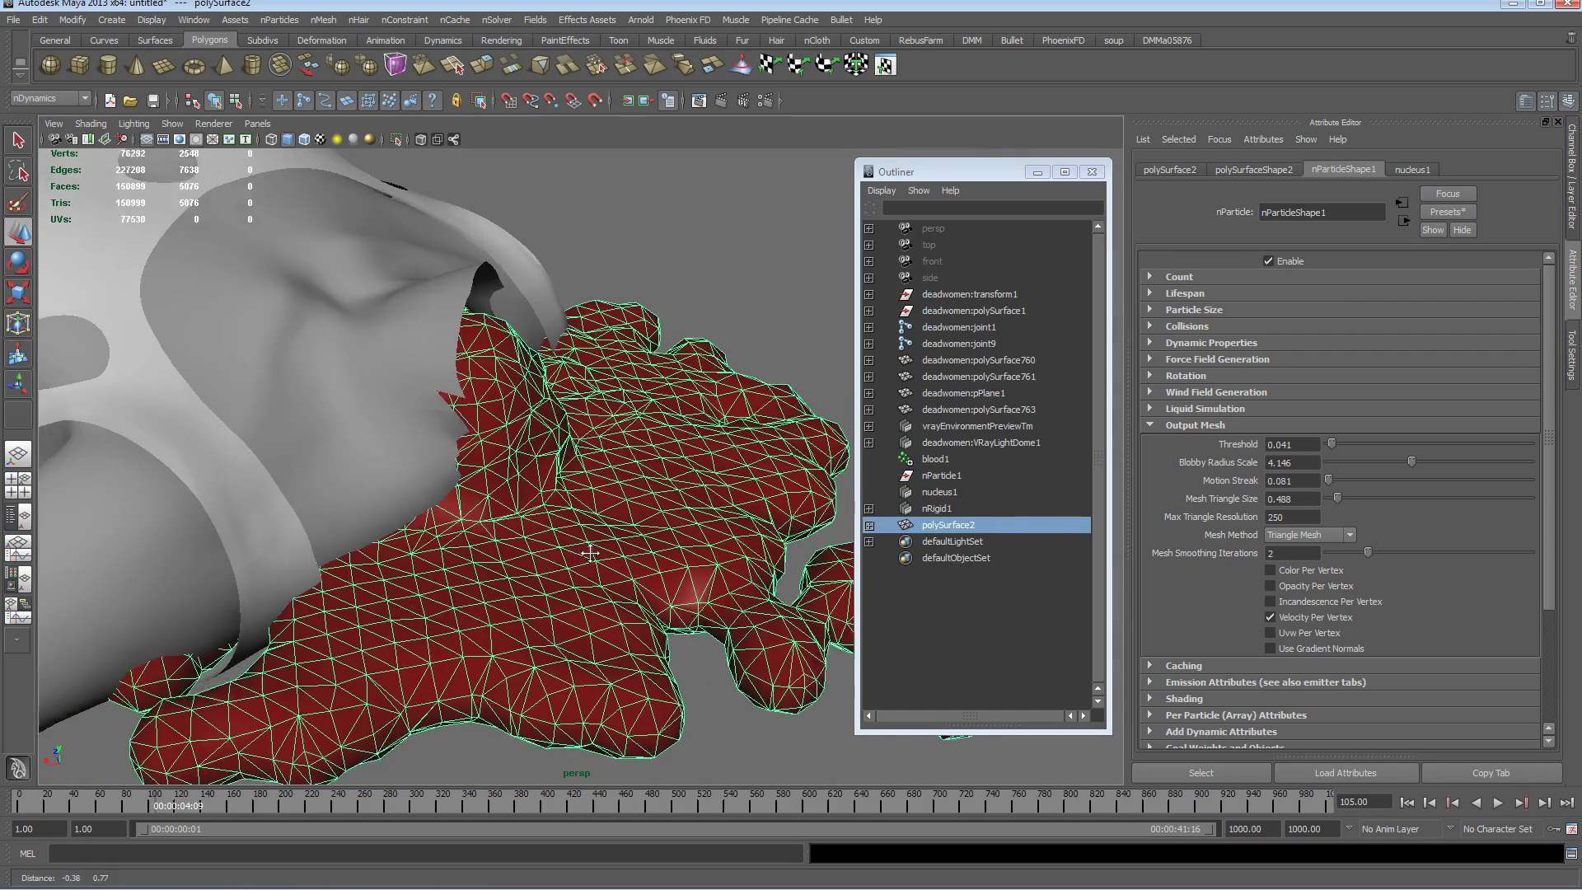
alt+drag(590, 553, 519, 534)
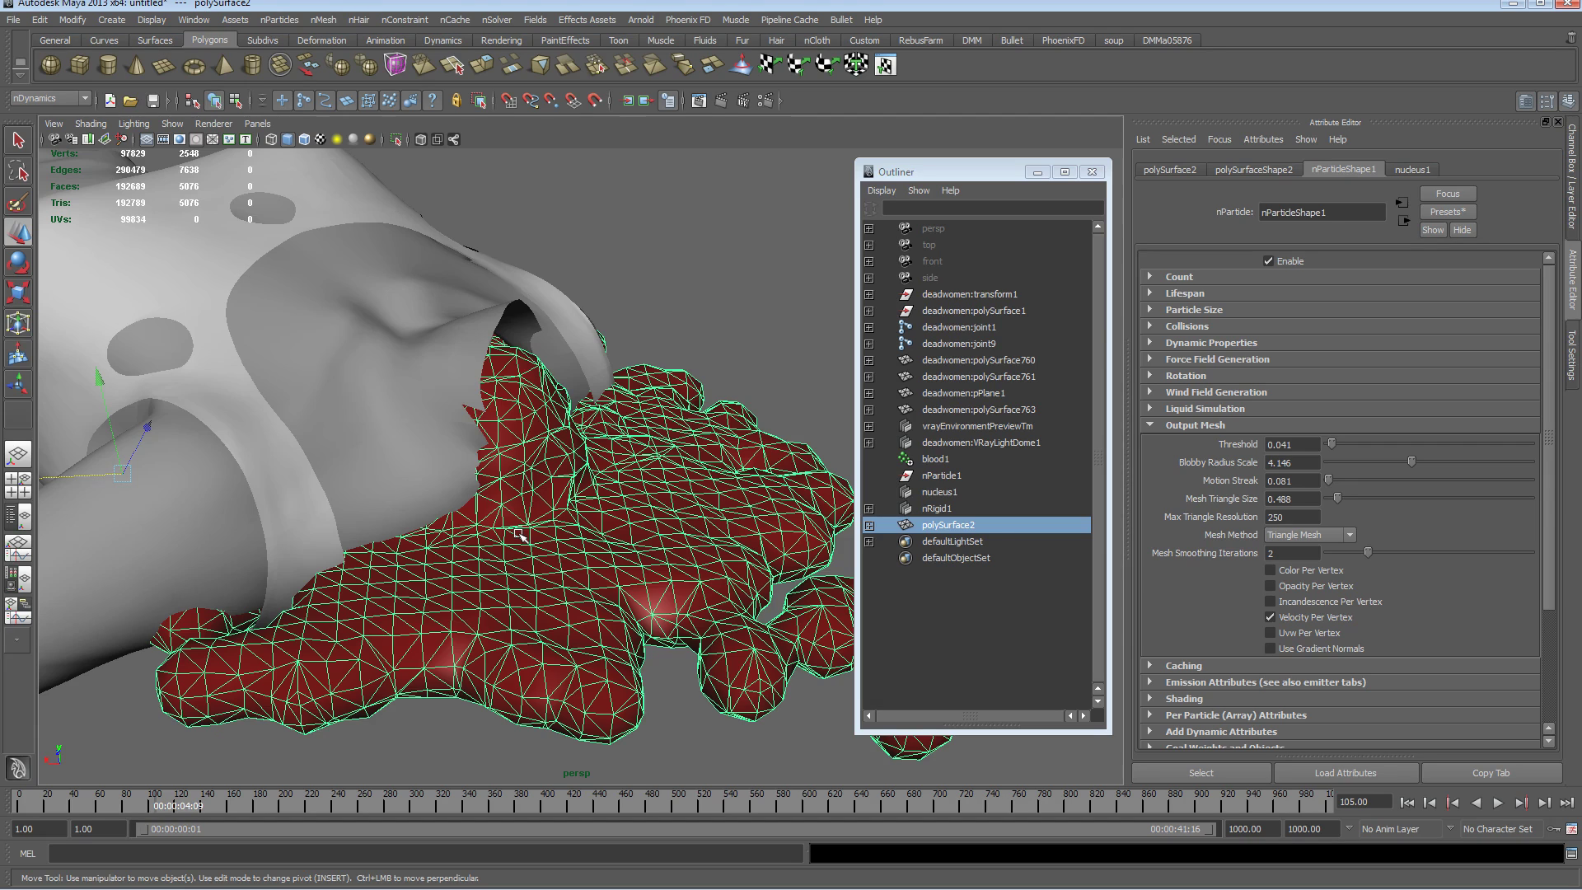